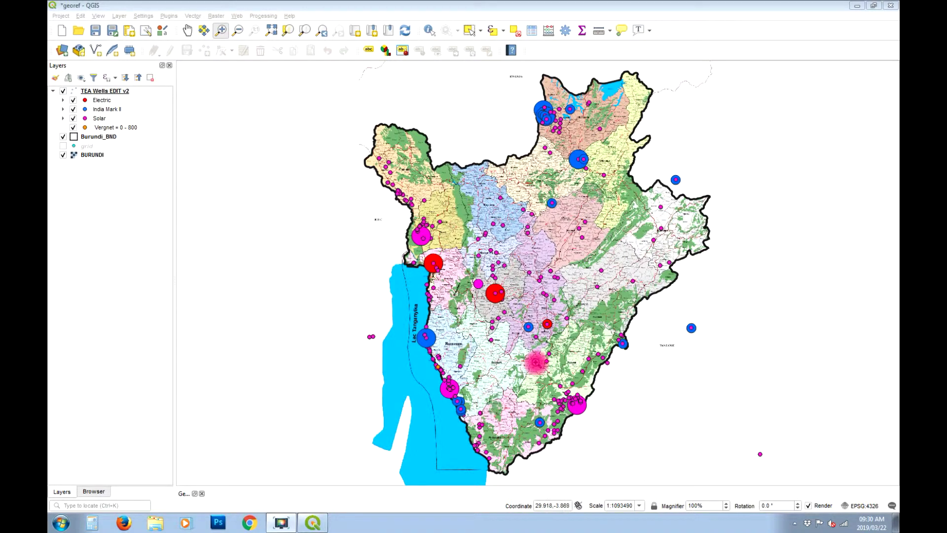
- Examine how the TEA Wells EDIT v2 points and the country boundary line up with the BURUNDI map, down to the Gihanga area
click(187, 31)
drag(338, 159, 337, 160)
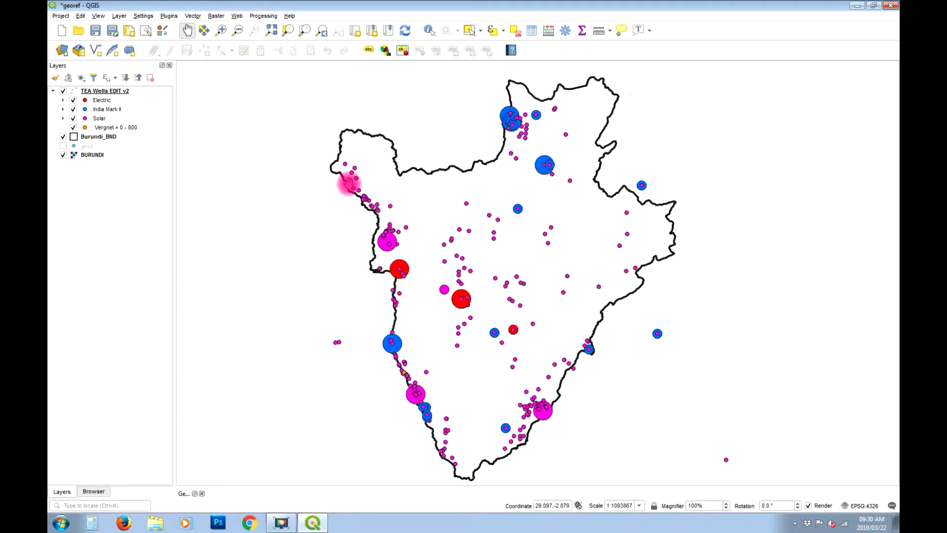
drag(356, 226, 433, 240)
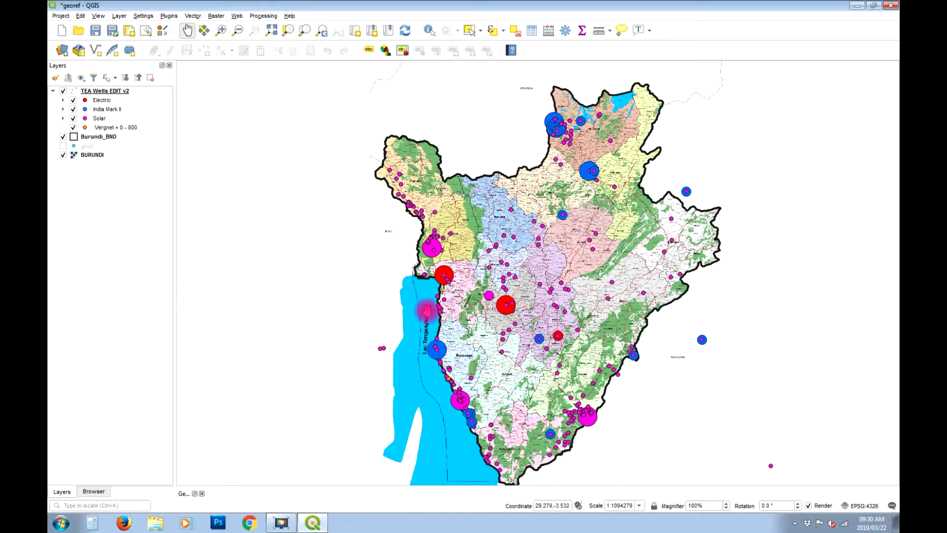
drag(429, 307, 430, 298)
drag(426, 260, 411, 244)
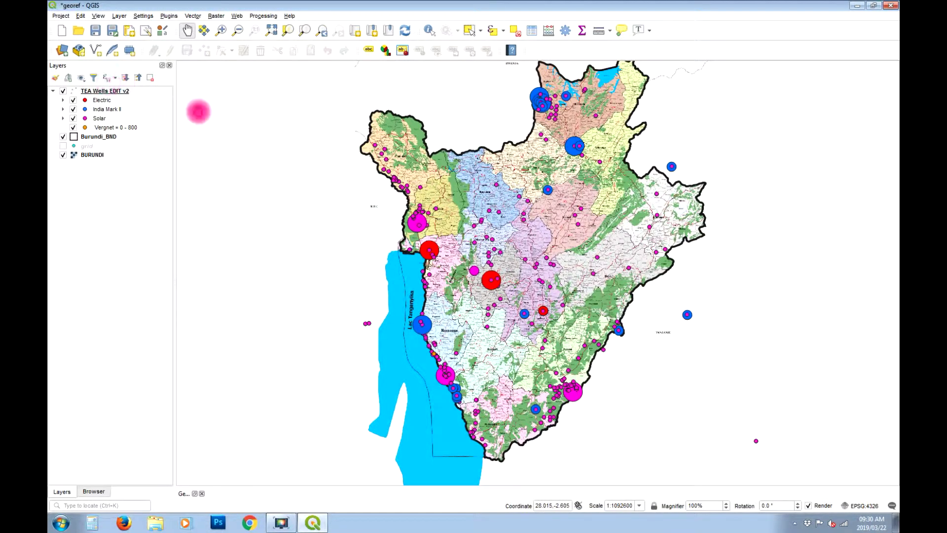
click(220, 30)
drag(545, 191, 440, 306)
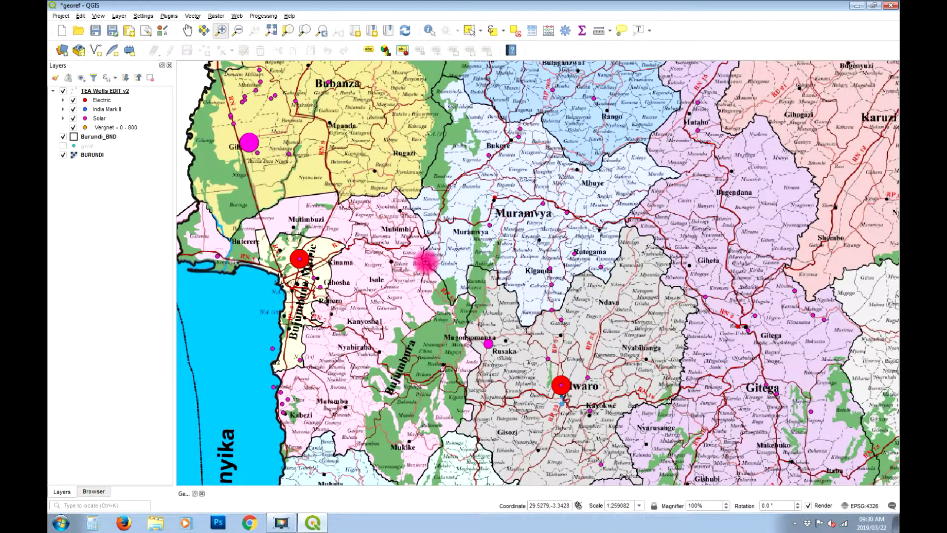
drag(217, 77, 341, 195)
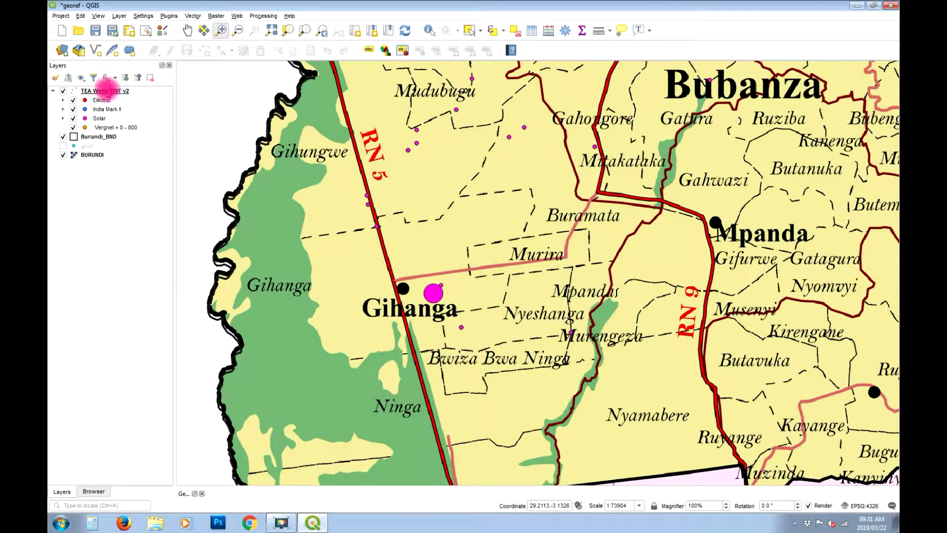
right_click(106, 92)
click(148, 94)
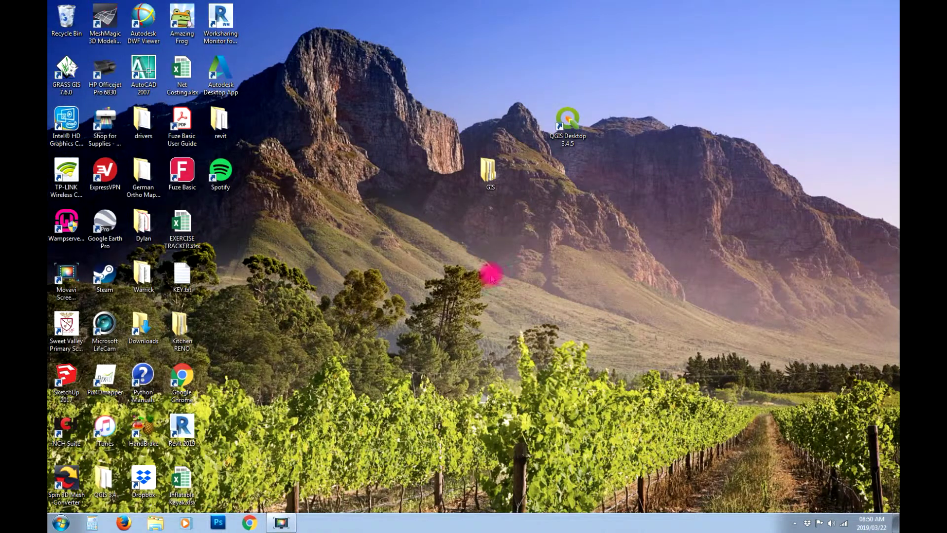
- Open CARTE_ADMNI_BURUNDI.pdf from GIS_Projects > SMS140_Burundi_WaterSupply > Data > Original on the G: drive
click(152, 522)
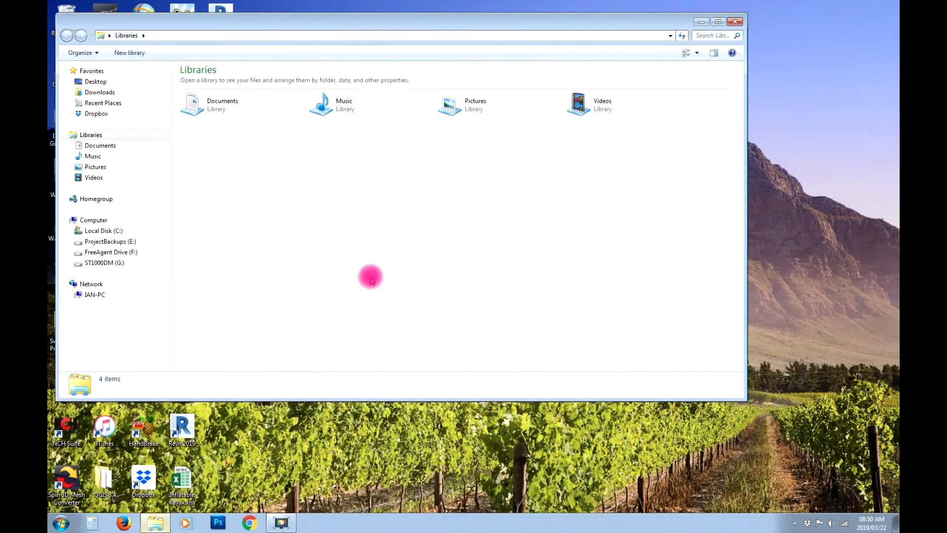
click(99, 262)
double_click(232, 92)
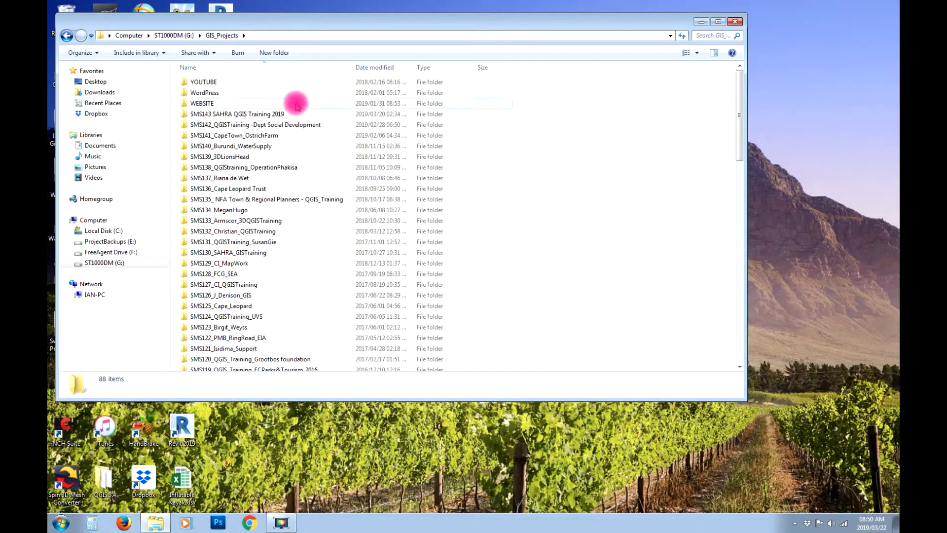
double_click(248, 144)
double_click(200, 93)
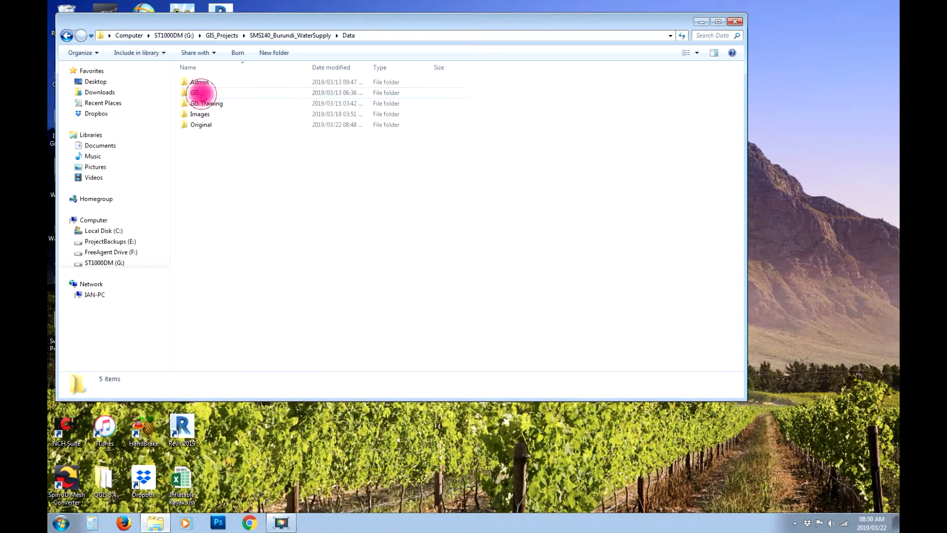
double_click(197, 123)
click(203, 106)
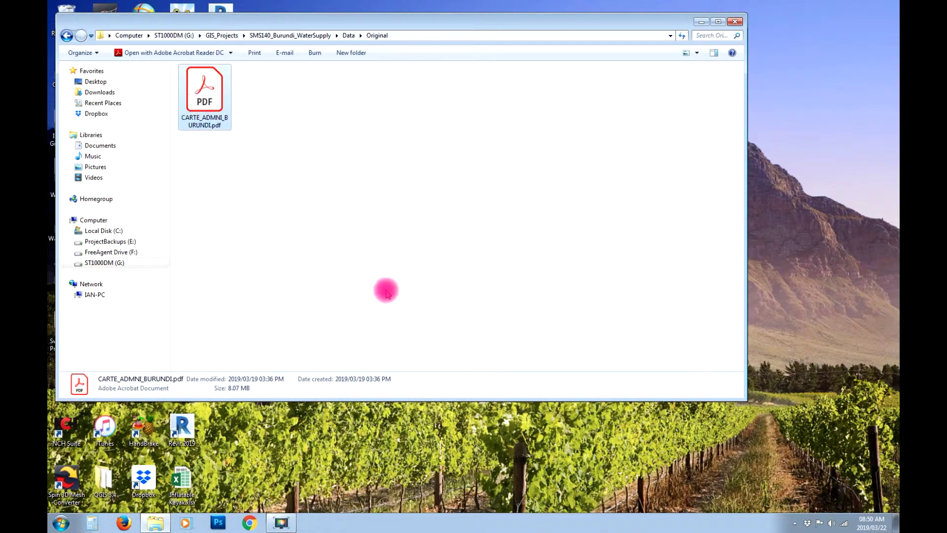
double_click(205, 86)
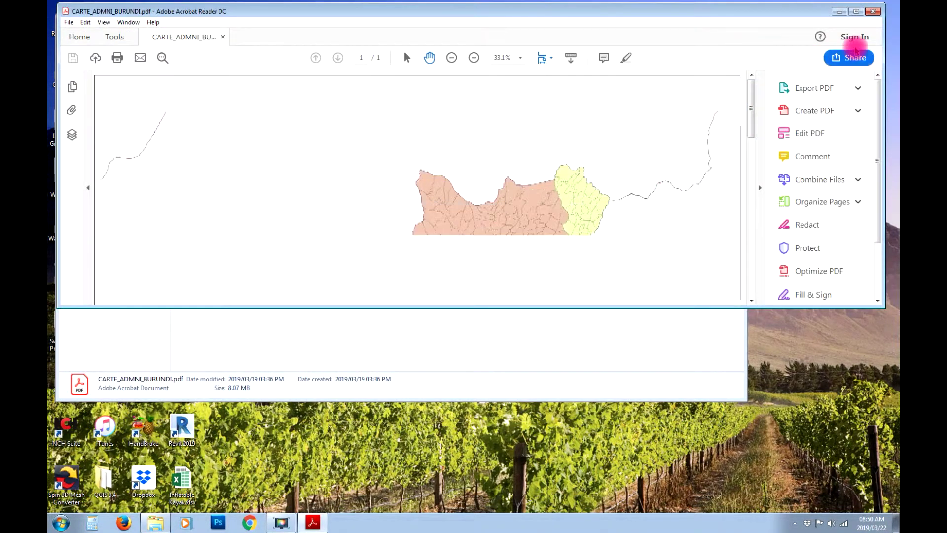
- Look over the Burundi administrative map in a maximized window and fit the full page in view
click(857, 11)
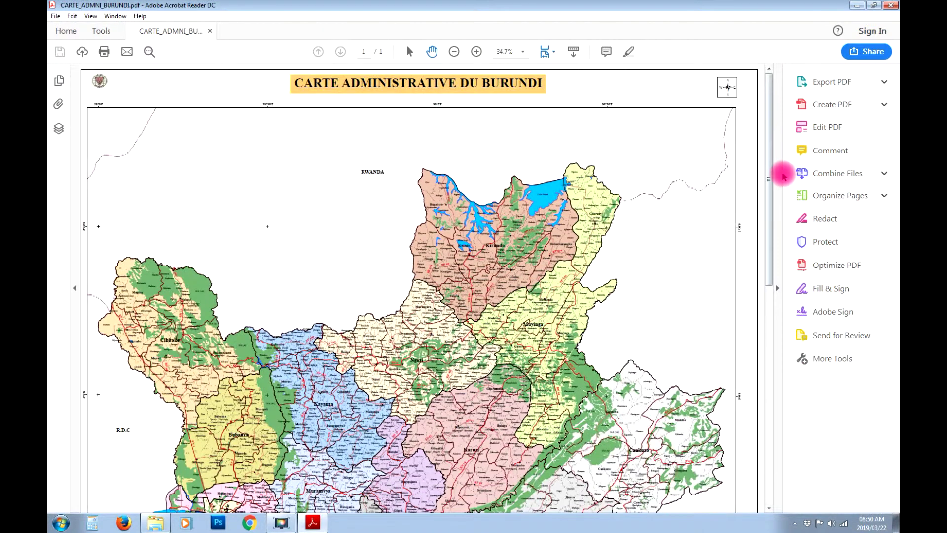
drag(771, 158, 767, 375)
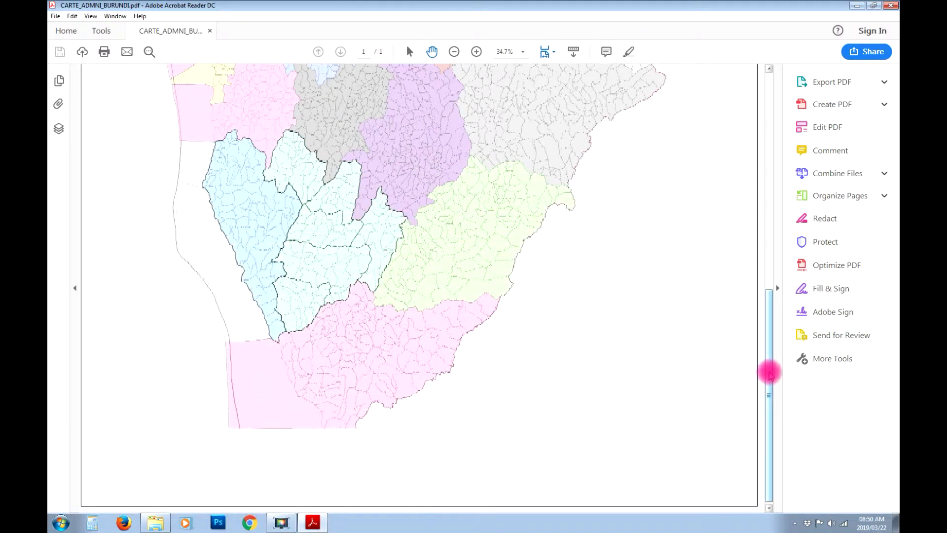
drag(770, 375, 766, 176)
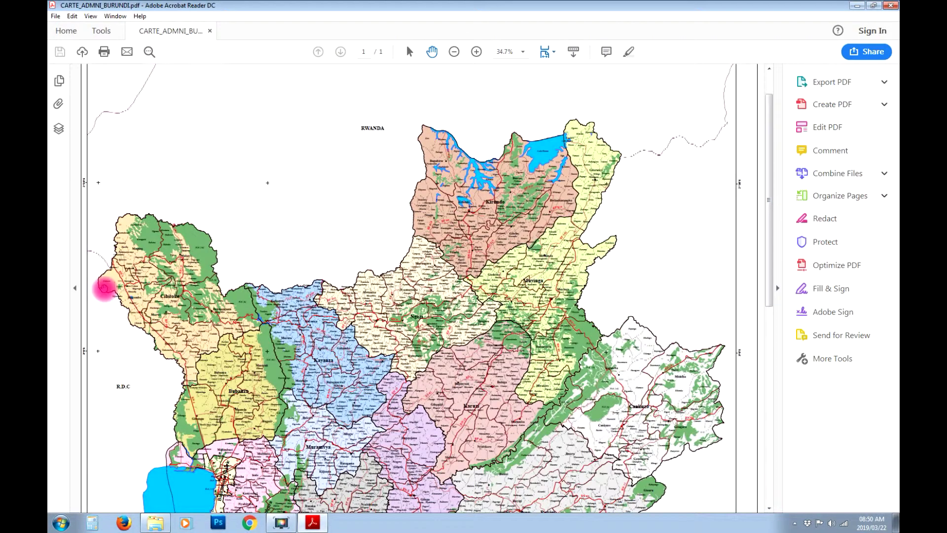
click(547, 51)
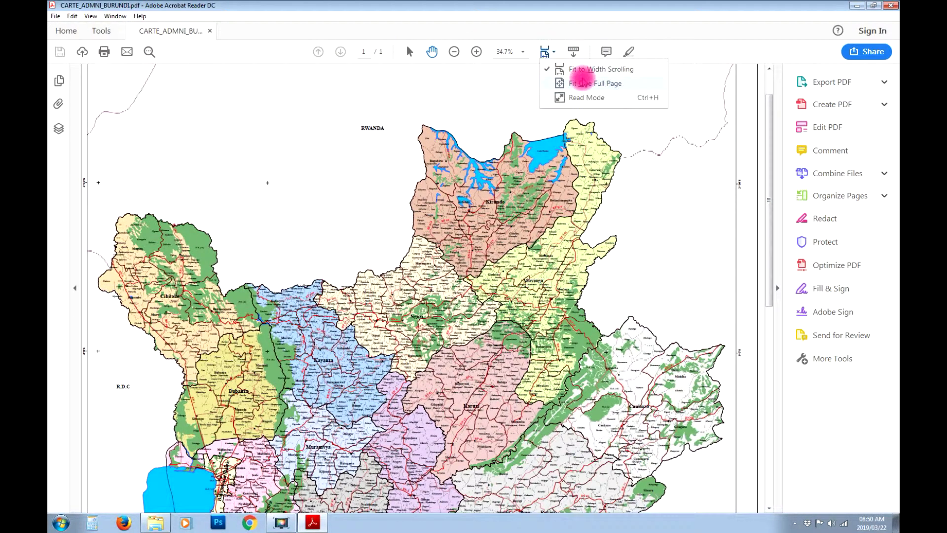
click(567, 79)
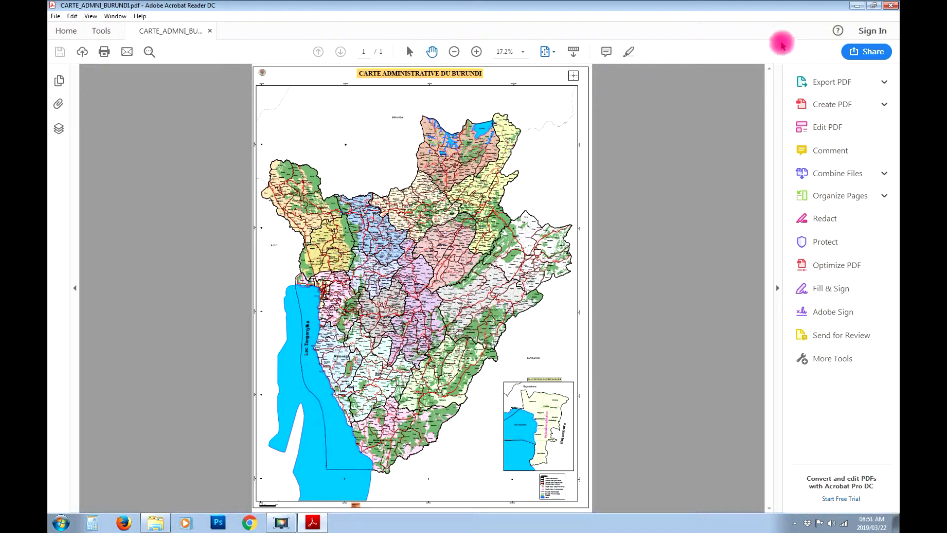
- Reduce the PDF window, switch to Excel in a smaller window below it and create a blank workbook
click(873, 5)
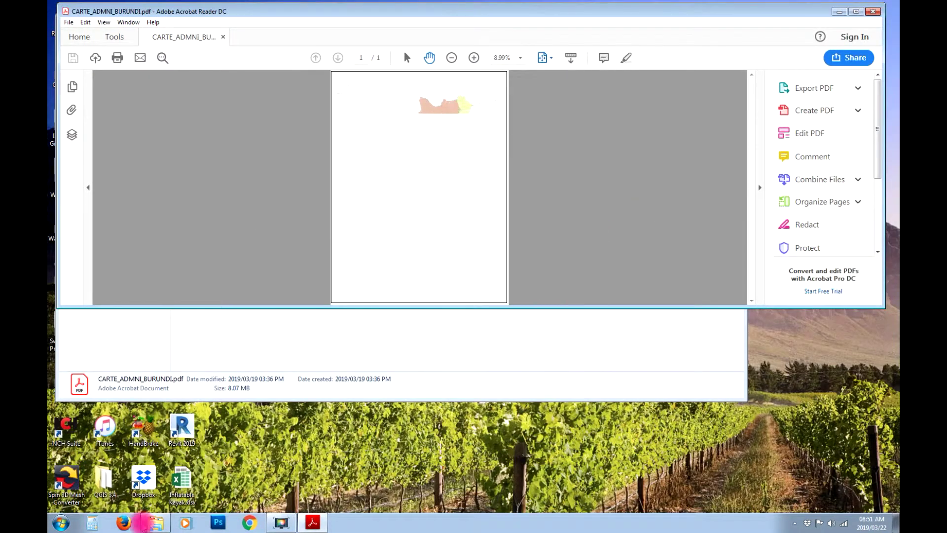
click(62, 522)
click(111, 247)
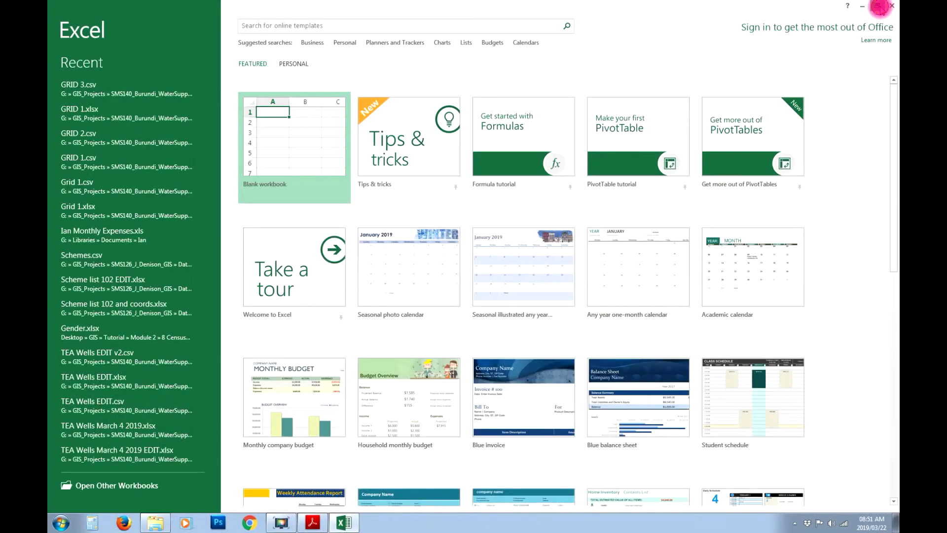
click(879, 7)
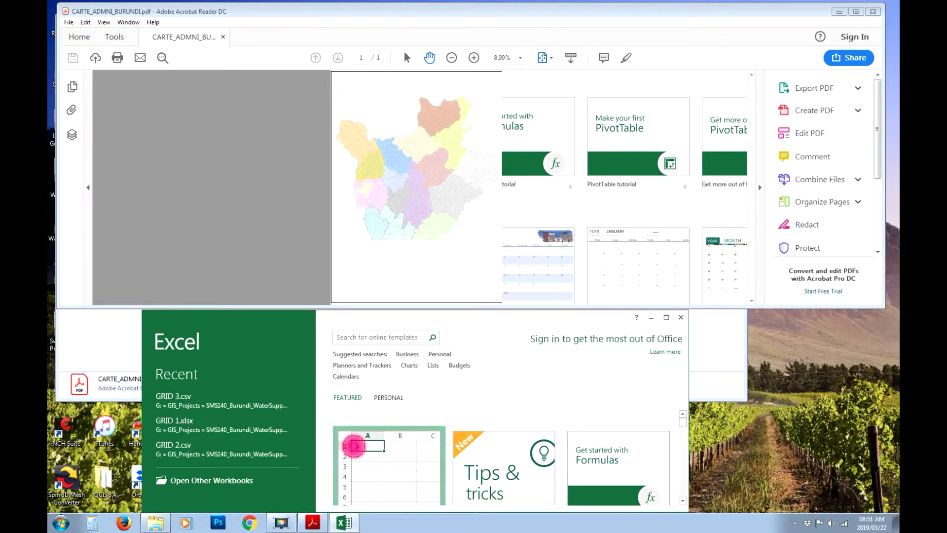
click(354, 446)
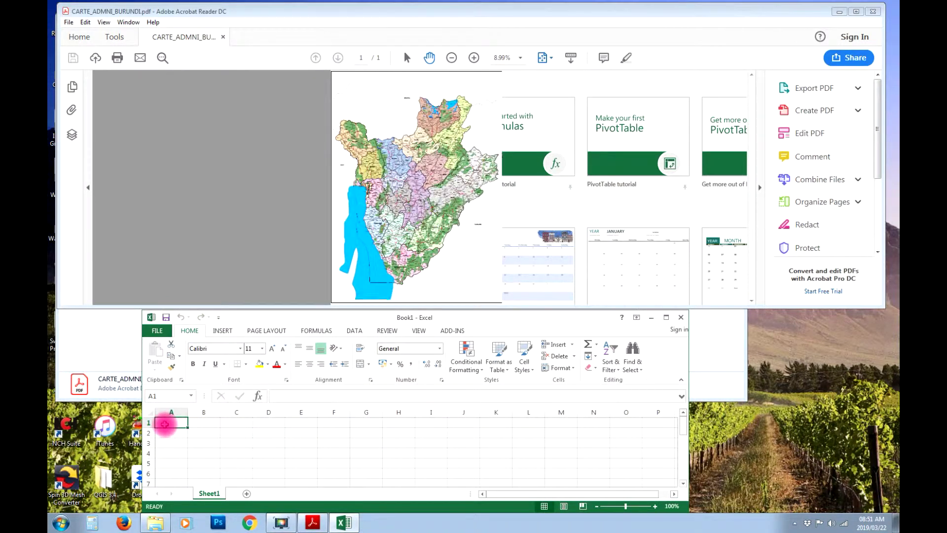
- Enter the headings POINT, LATITUDE and LONGITUDE in A1:C1 and widen column C to fit its heading
text(POINT)
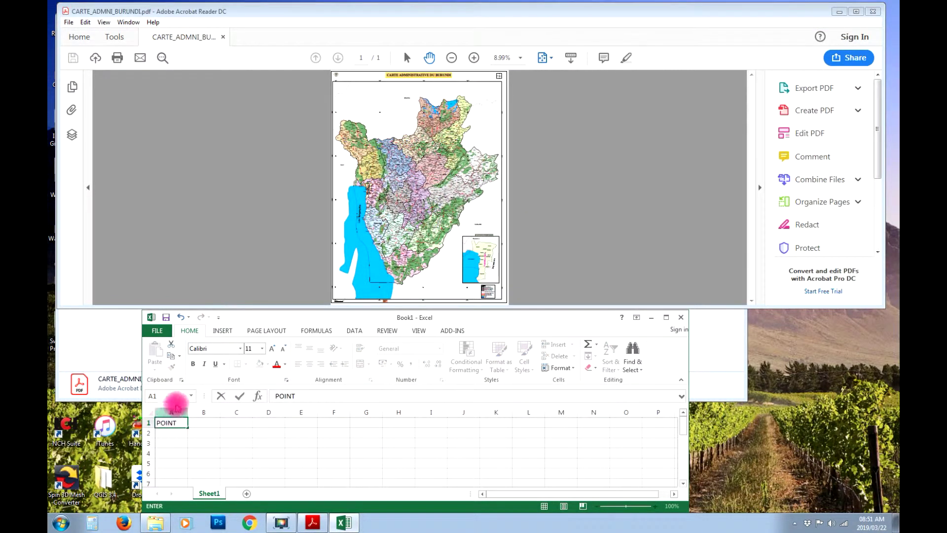
click(202, 424)
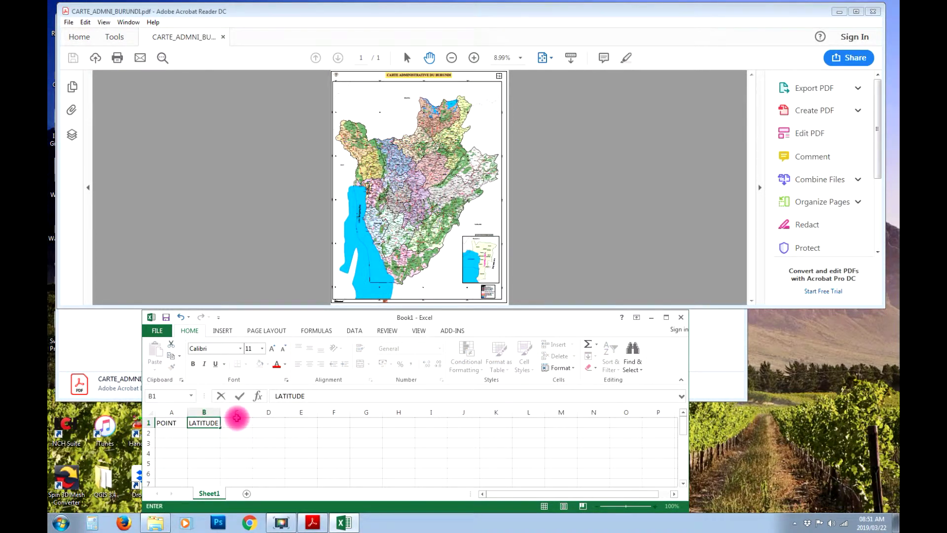
click(234, 422)
text(LONGITUDE)
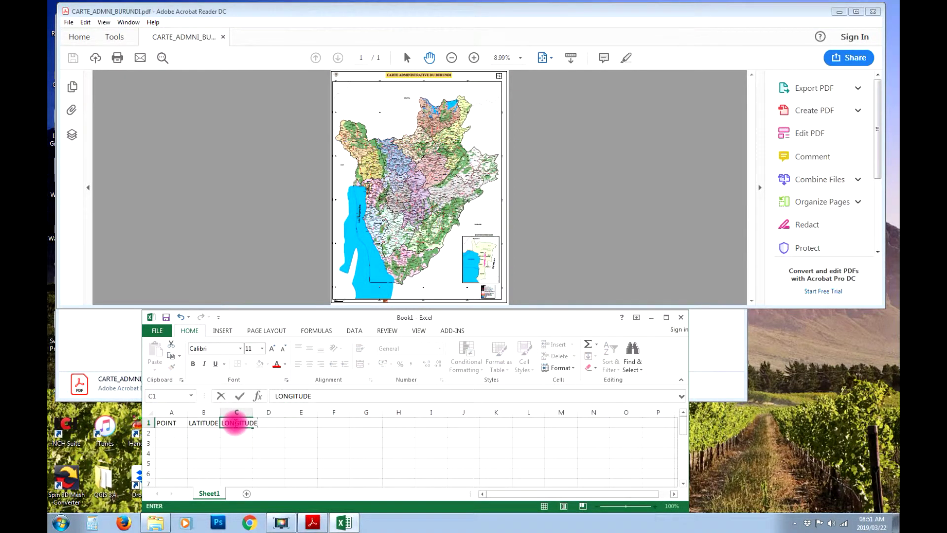
click(251, 412)
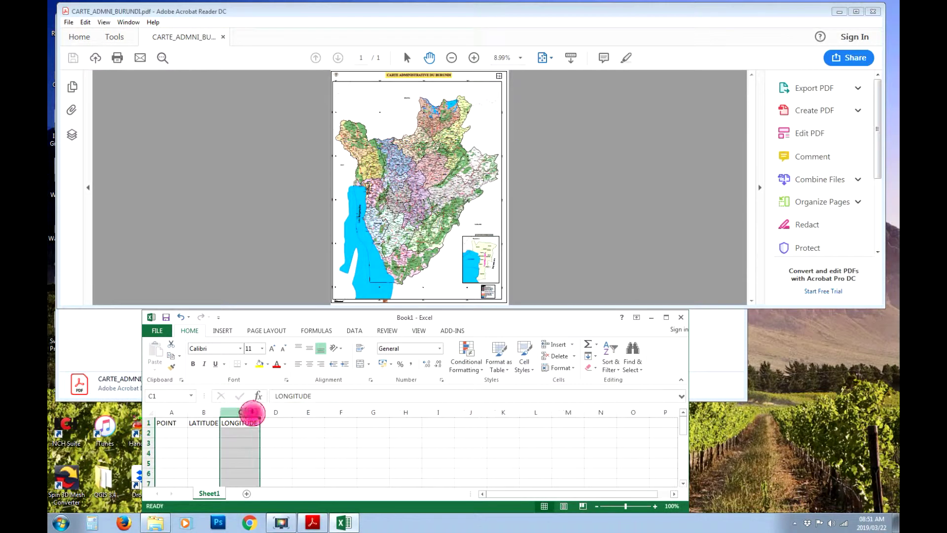
- List the point labels A, B, C and D in cells A2 to A5
click(168, 433)
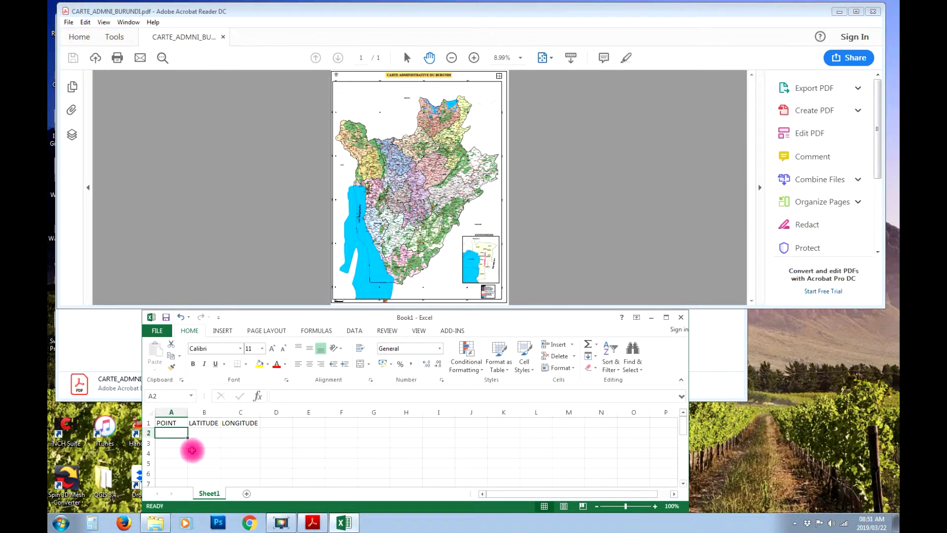
text(A)
key(Return)
text(B)
key(Return)
text(C)
key(Return)
text(D)
key(Return)
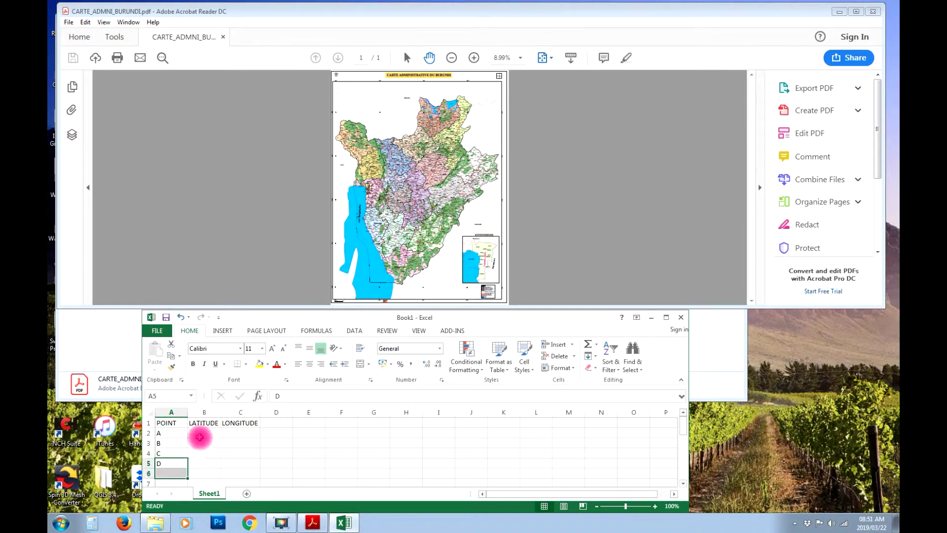
- Record point A from the map's northwest grid cross: latitude 2.5 in B2 and longitude 29 in C2
click(200, 434)
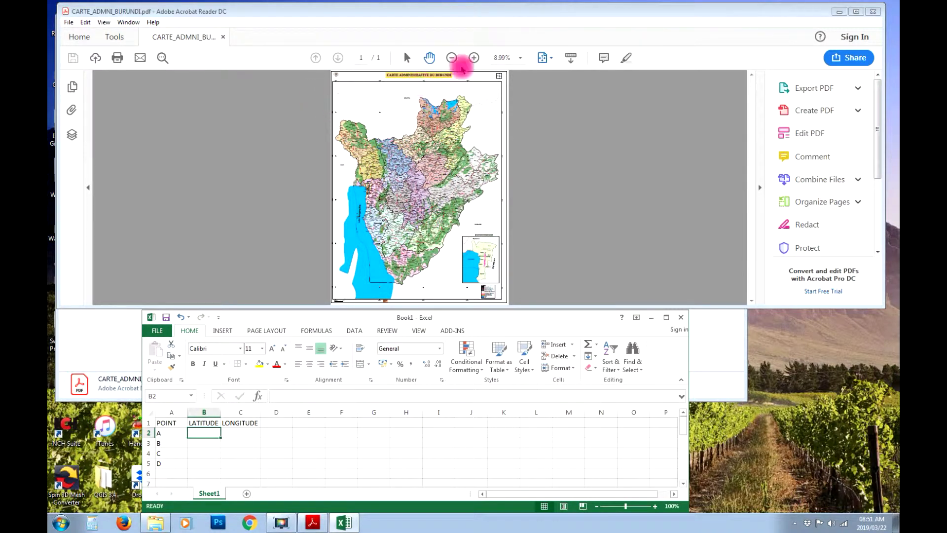
click(474, 58)
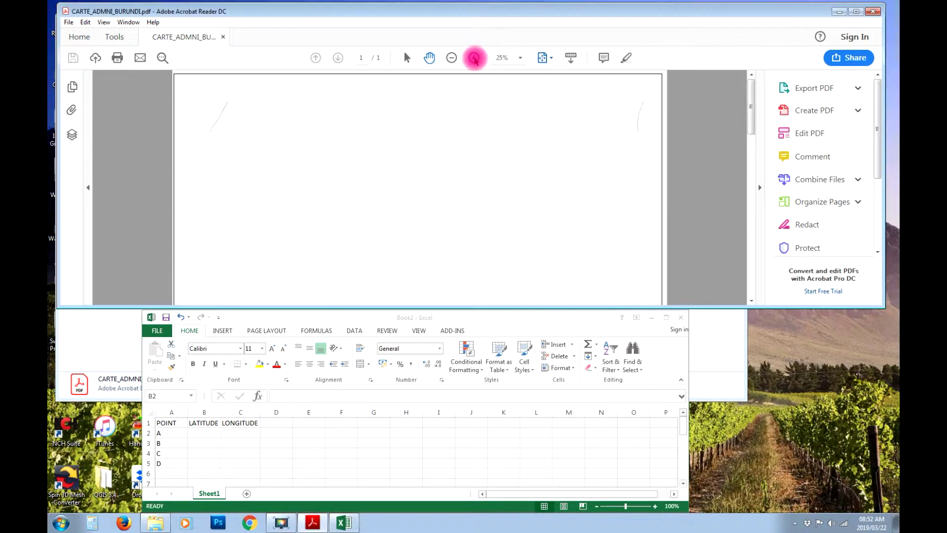
click(474, 58)
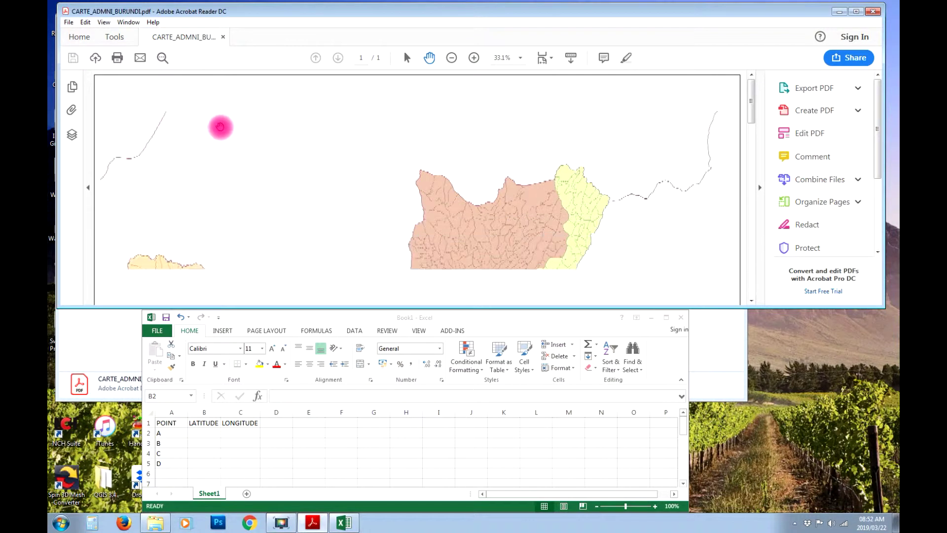
click(474, 58)
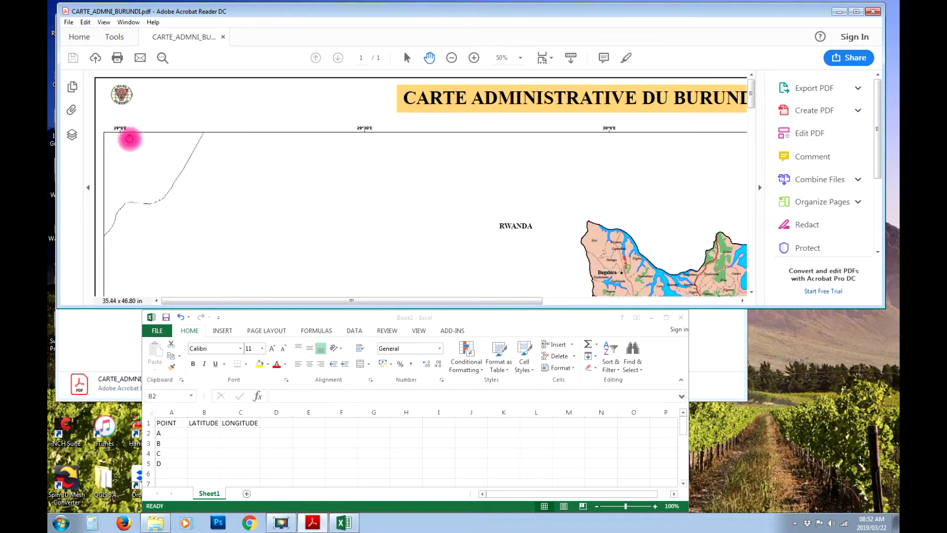
scroll(176, 182, down, 3)
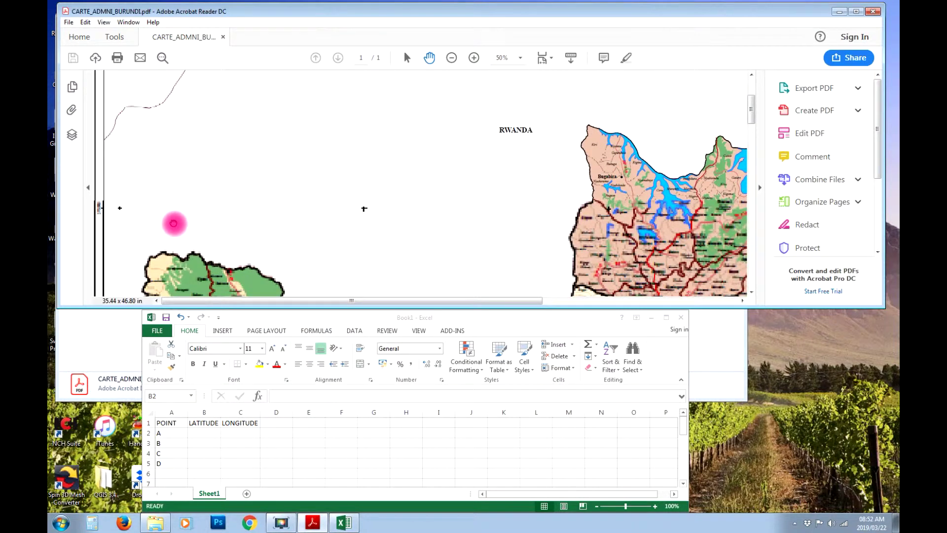
scroll(164, 217, up, 2)
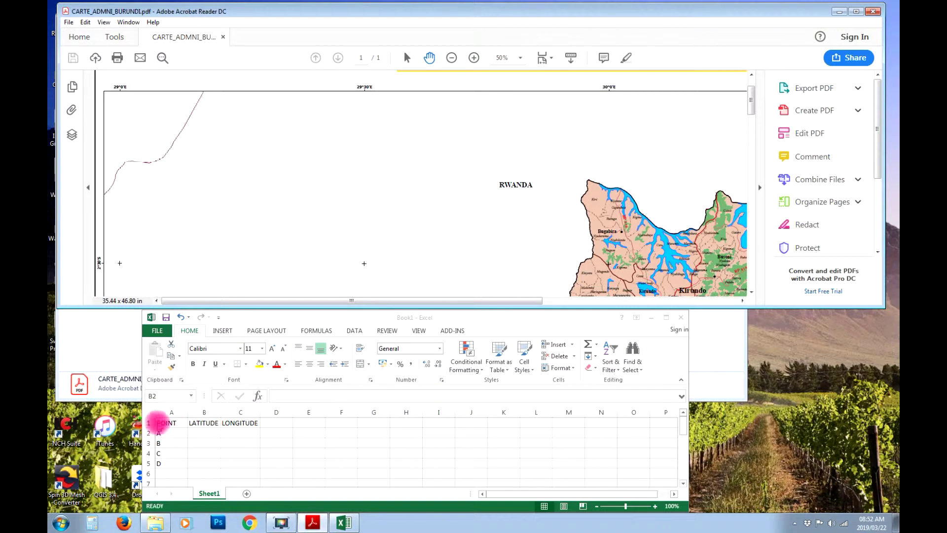
click(204, 433)
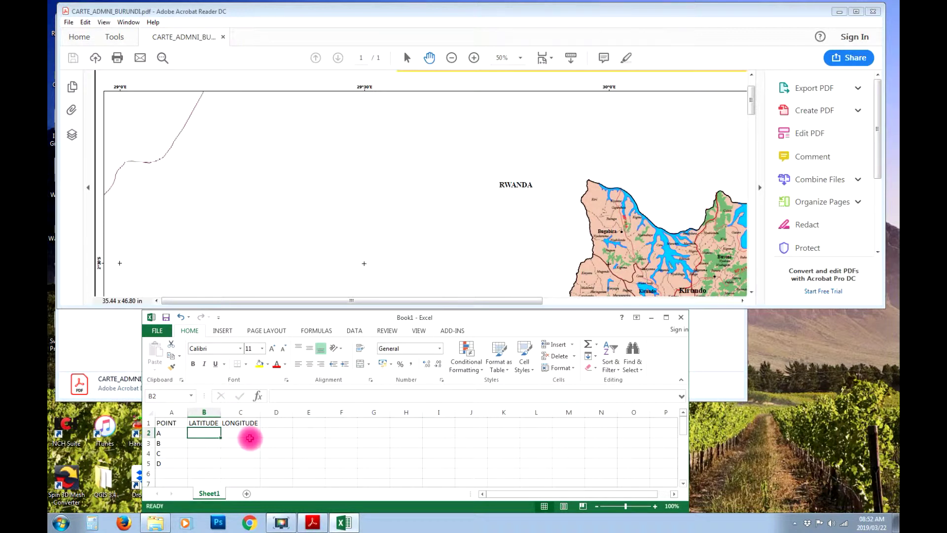
text(-)
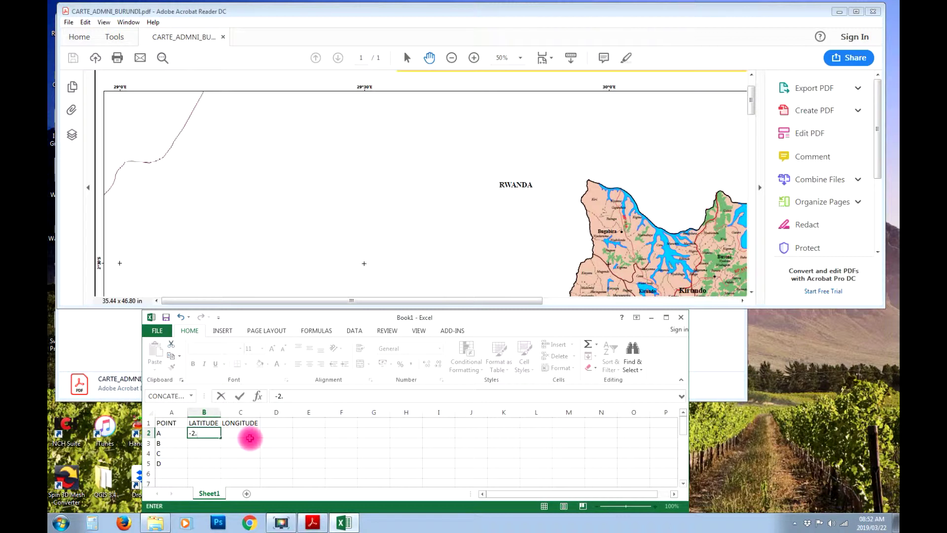
key(BackSpace)
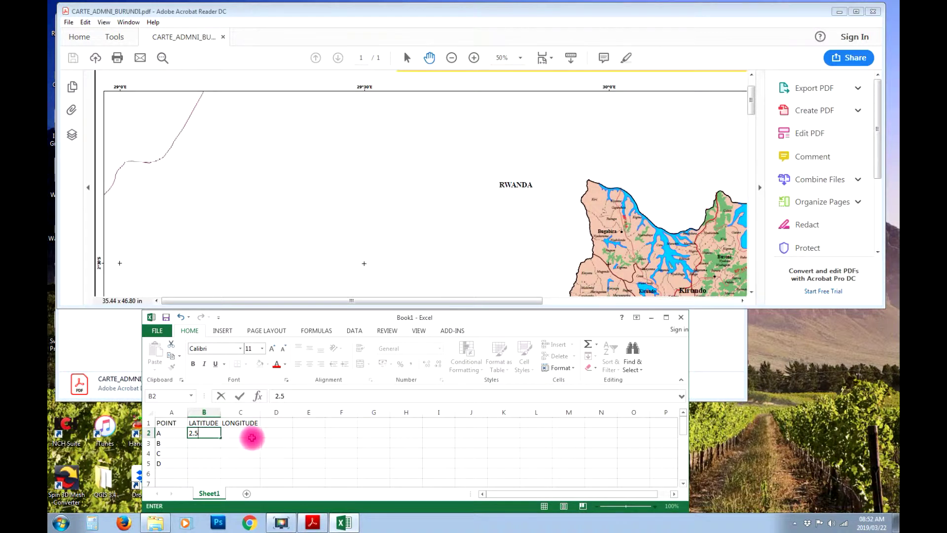
click(241, 434)
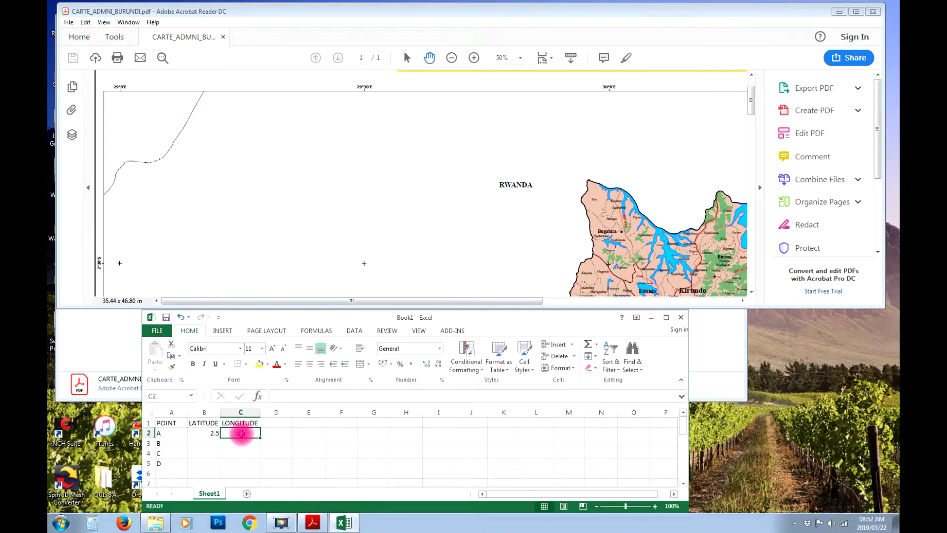
text(29)
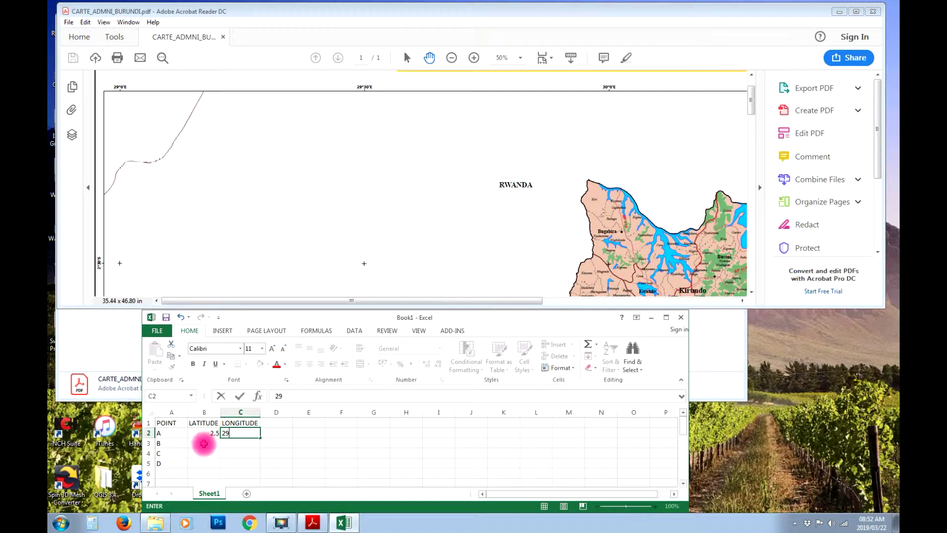
- Record point B from the map's northeast grid reference: longitude 30.5 in C3 and latitude 2.5 in B3
drag(257, 300, 469, 304)
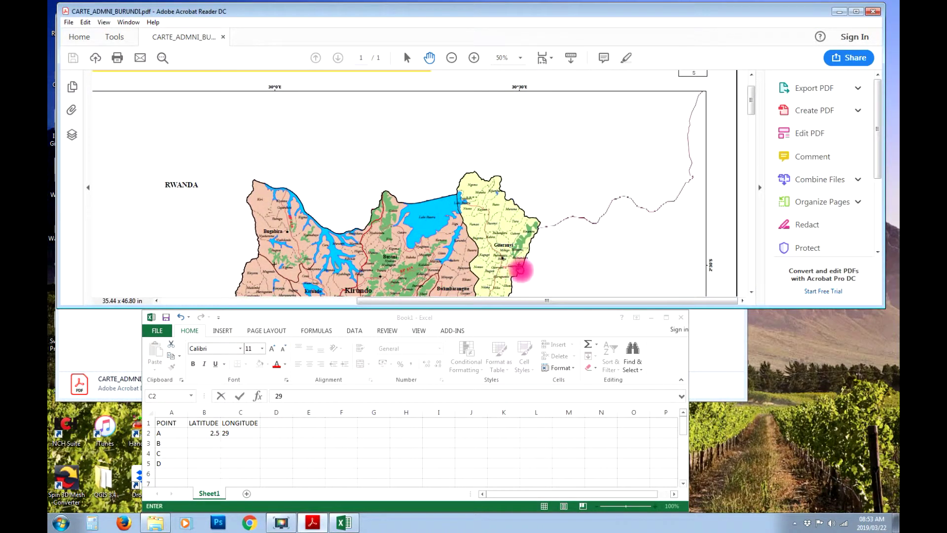
click(240, 443)
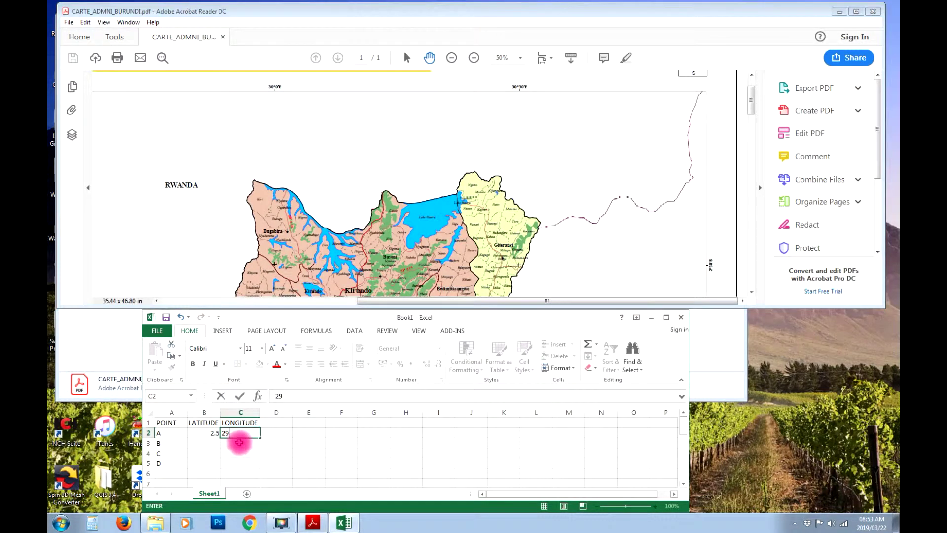
text(3)
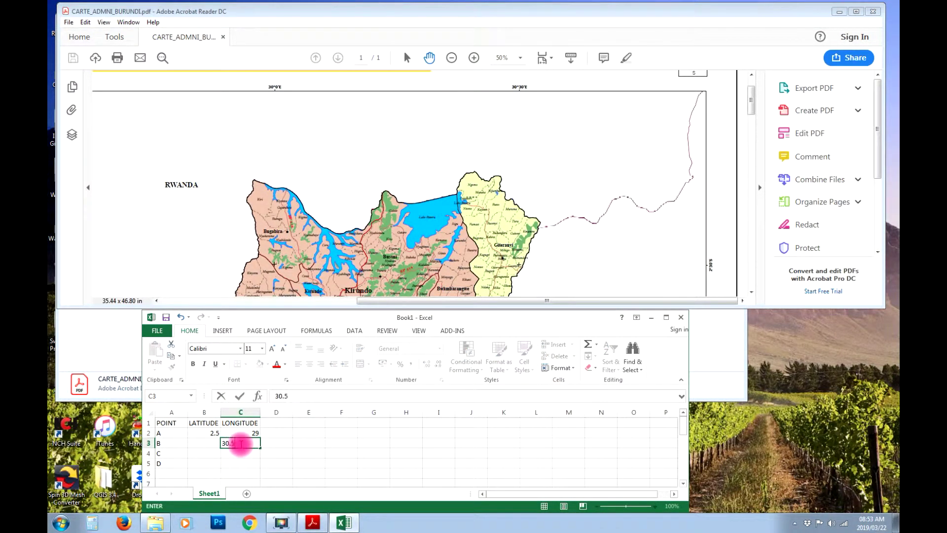
text(0.5)
click(200, 442)
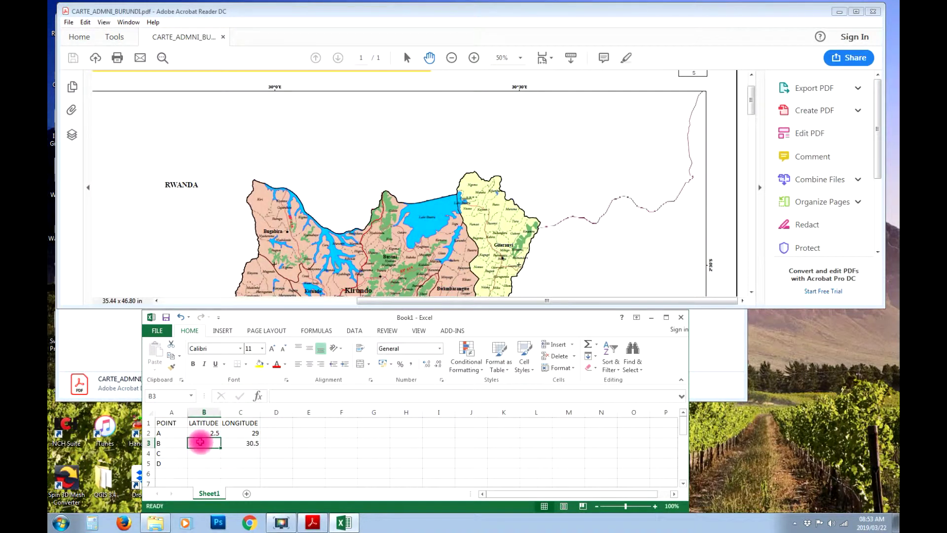
text(2.5)
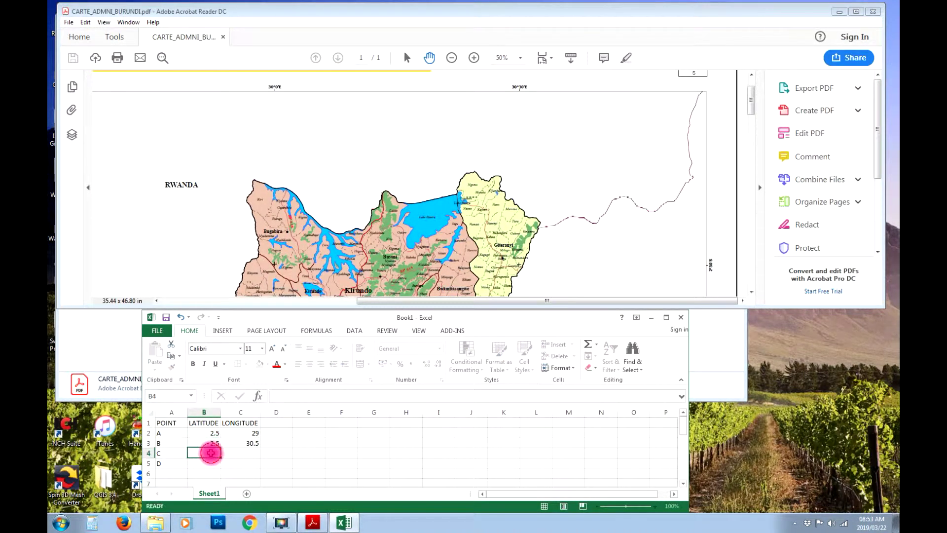
- Record point C from the map's southwest grid cross: latitude 4.5 in B4 and longitude 29 in C4
click(211, 451)
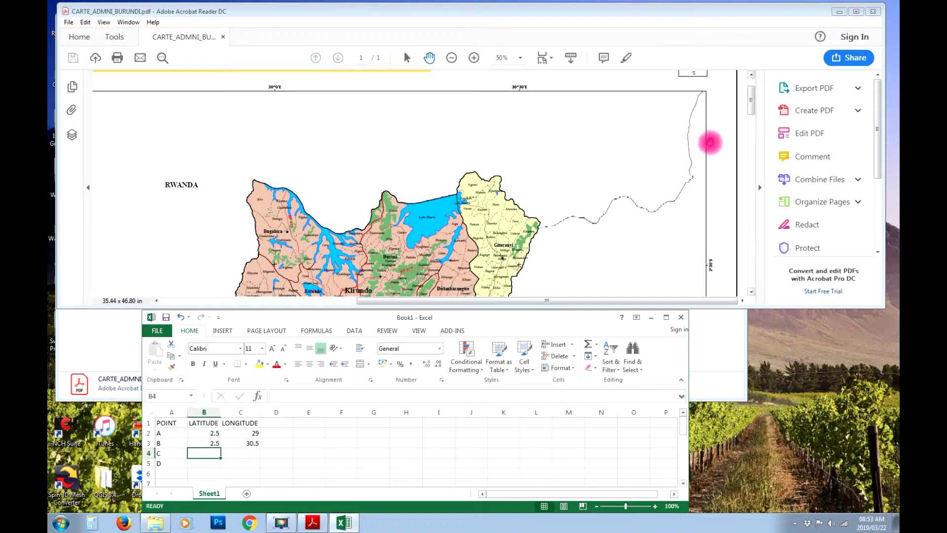
drag(585, 305, 310, 302)
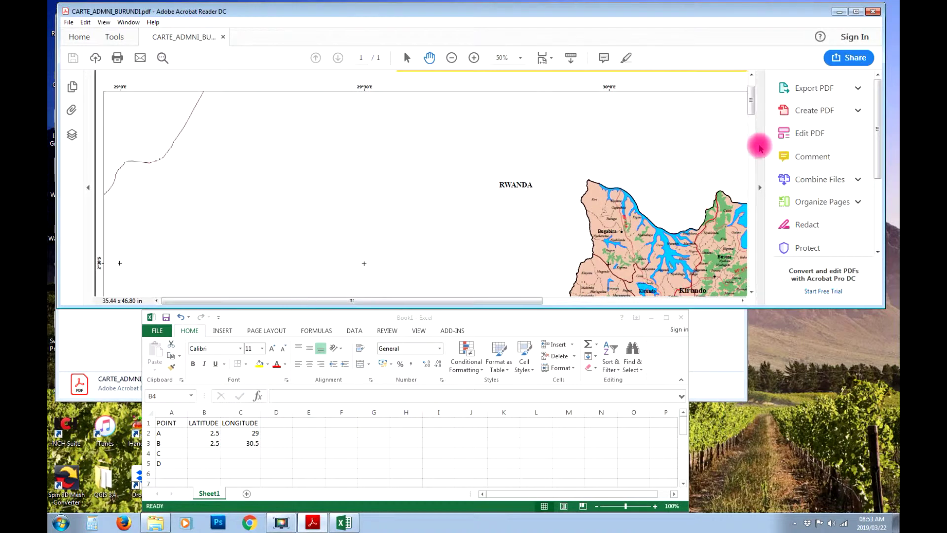
drag(753, 102, 747, 277)
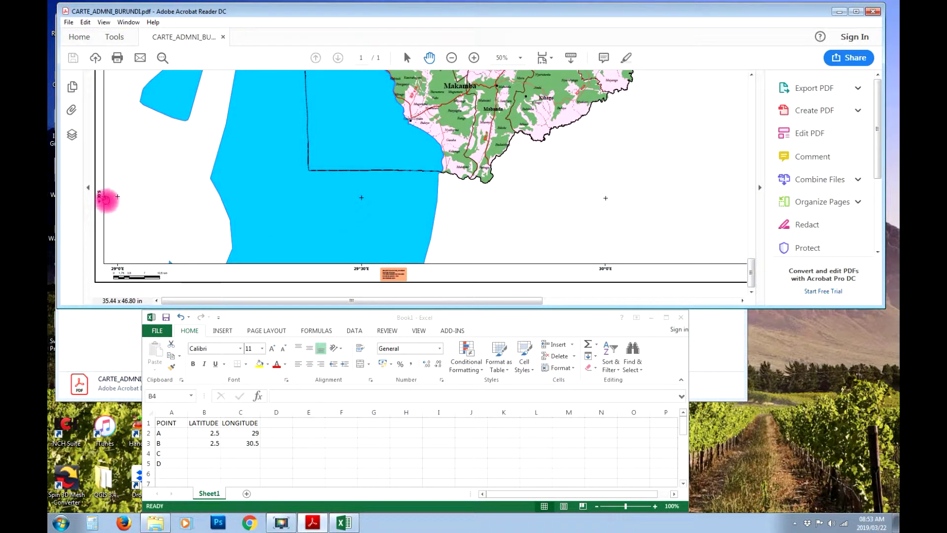
click(202, 454)
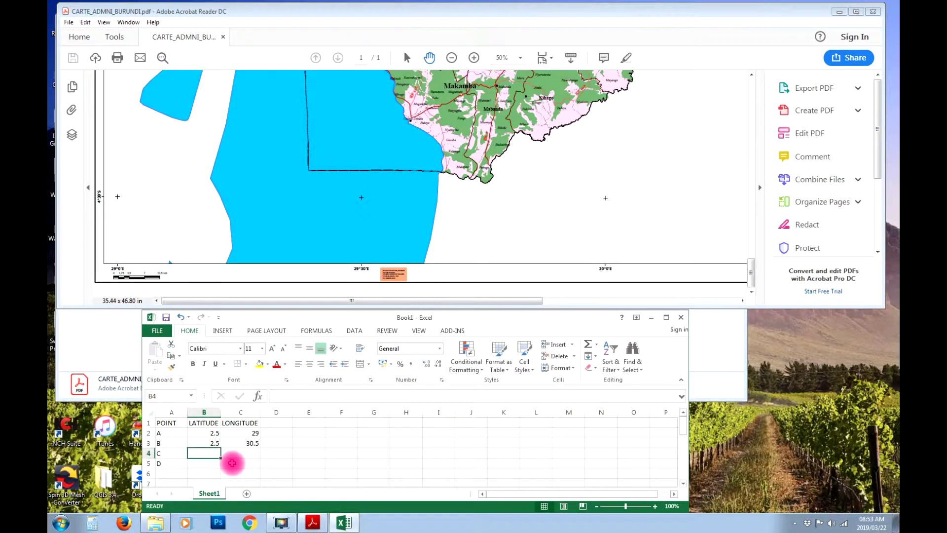
text(4.5)
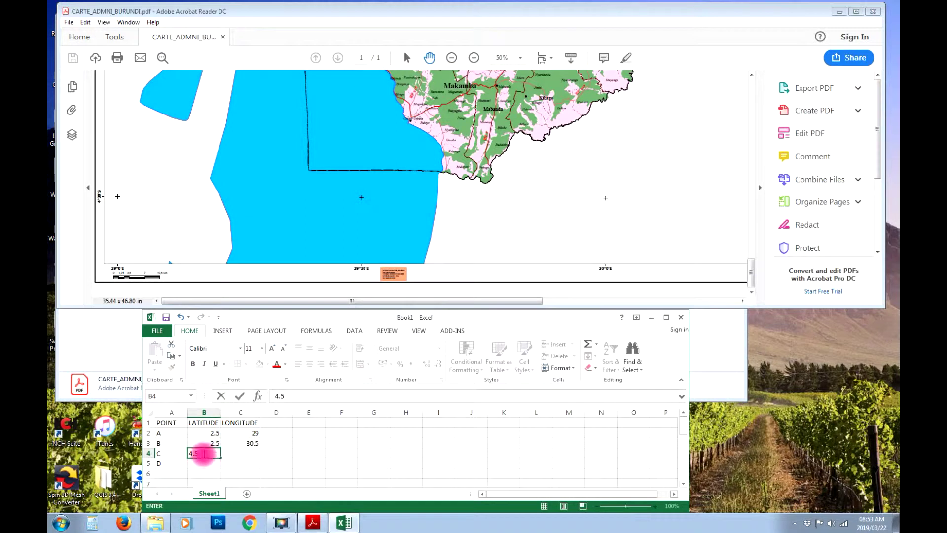
click(247, 453)
text(29)
- Record point D from the map's southeast grid cross: latitude 4.5 in B5 and longitude 30.5 in C5
click(193, 462)
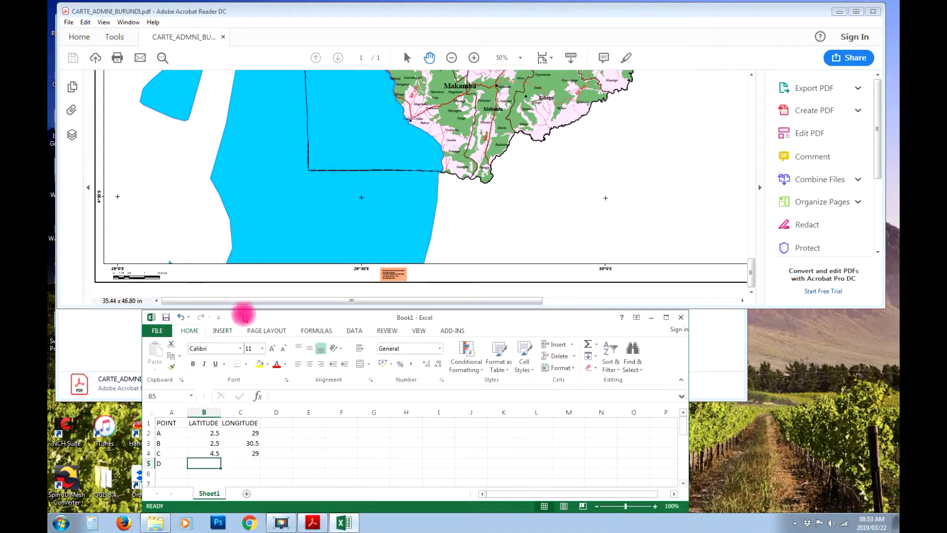
drag(249, 302, 488, 302)
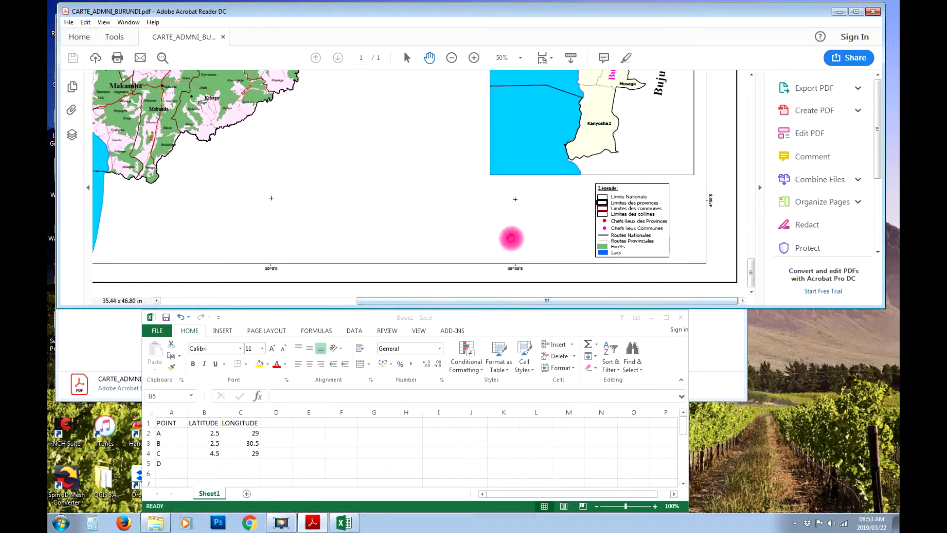
click(204, 462)
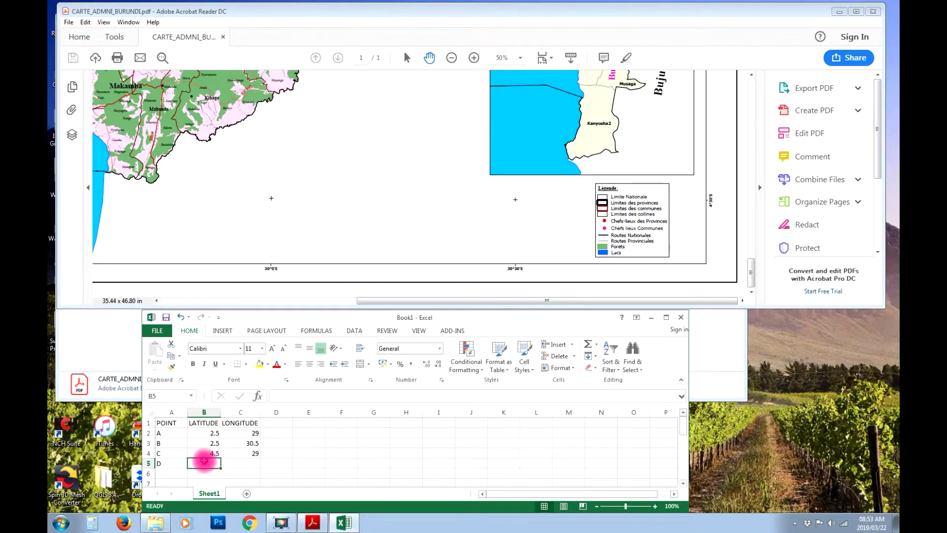
text(4.5)
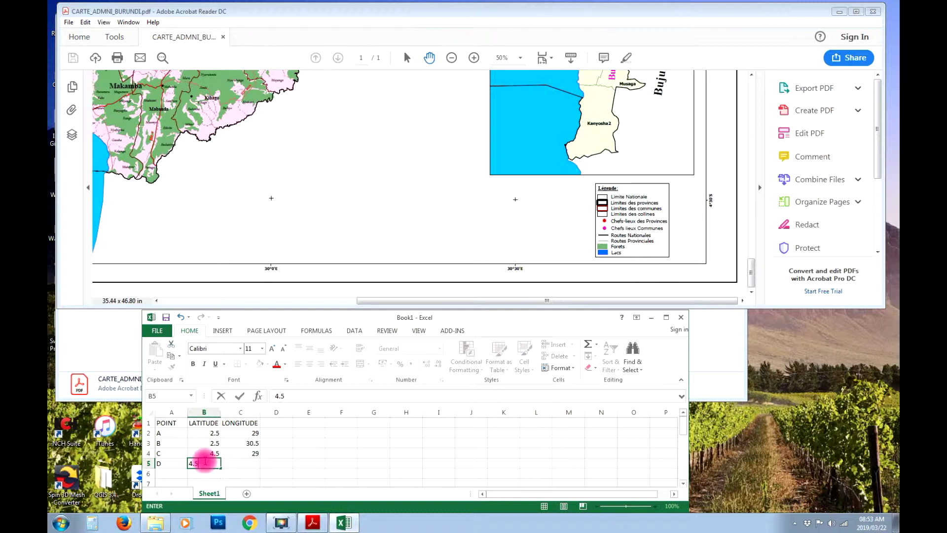
click(245, 460)
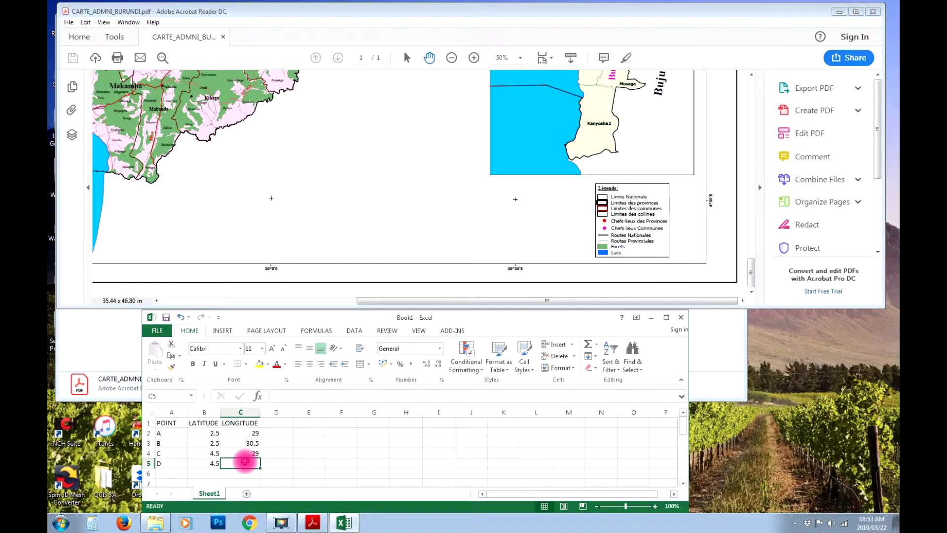
text(30.5)
click(274, 451)
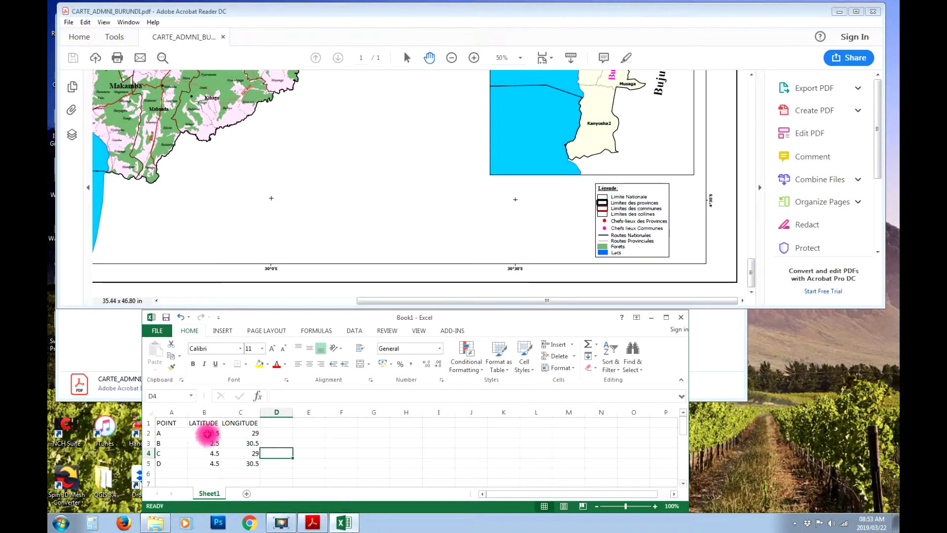
- Add the heading LATITUDE2 in cell D1
click(277, 432)
click(276, 422)
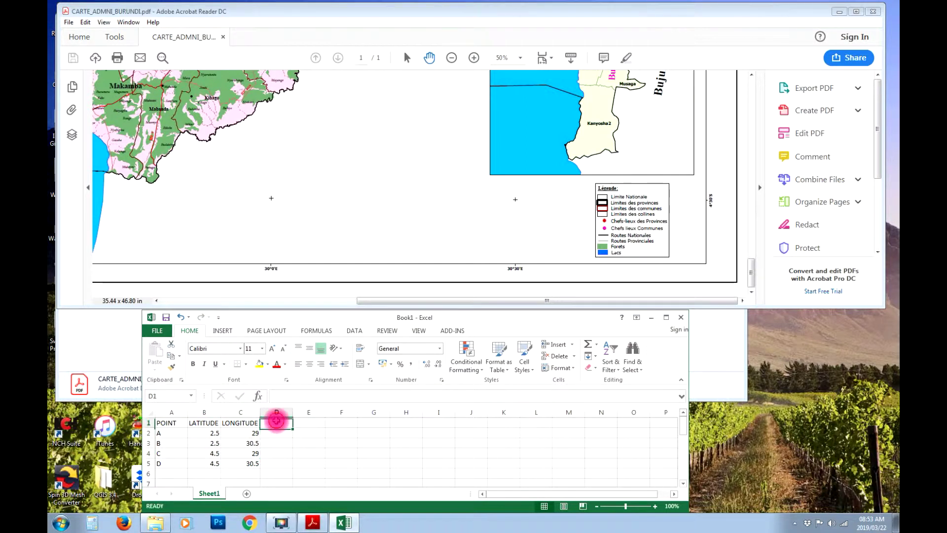
text(LAT)
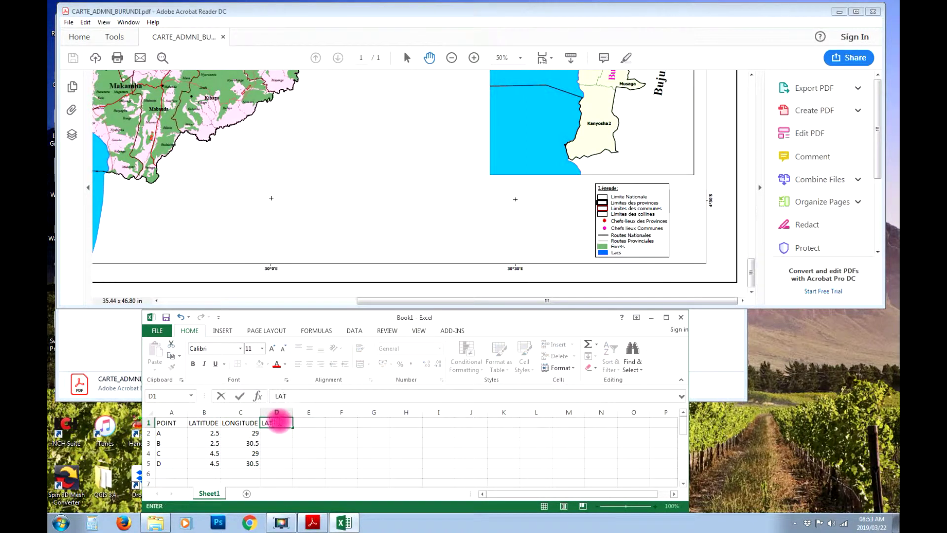
text(ITUDE2)
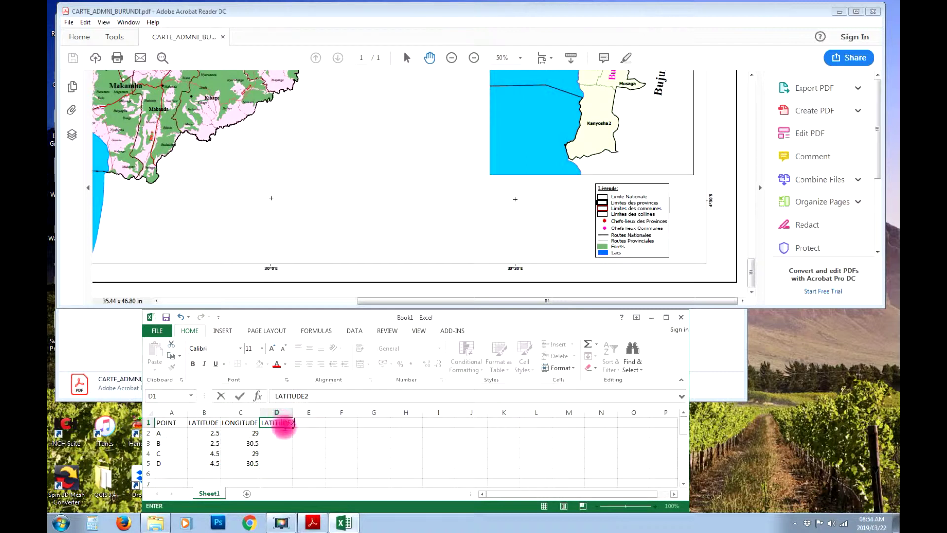
key(Return)
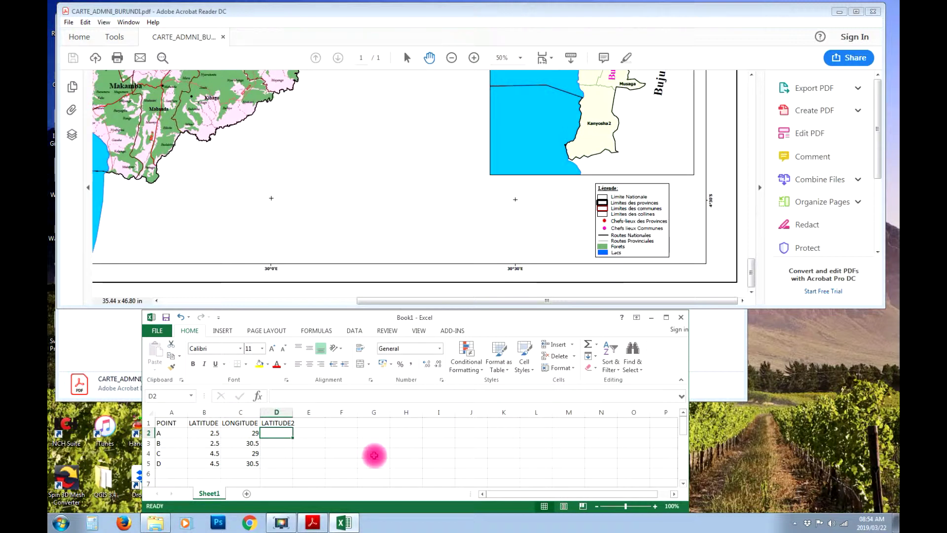
- Calculate the negative latitude in D2 with the formula =B2*-1 and copy it to D3:D5
text(=)
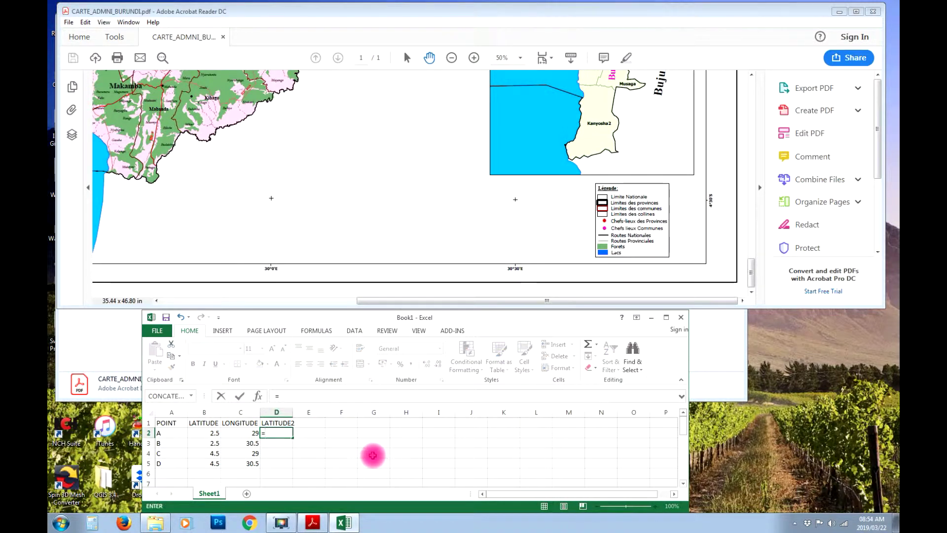
text(B2*-1)
key(Return)
click(282, 433)
key(ctrl+c)
drag(276, 442, 219, 461)
key(ctrl+v)
- Format the coordinate values in B2:D5 with the Number category and two decimal places
right_click(238, 460)
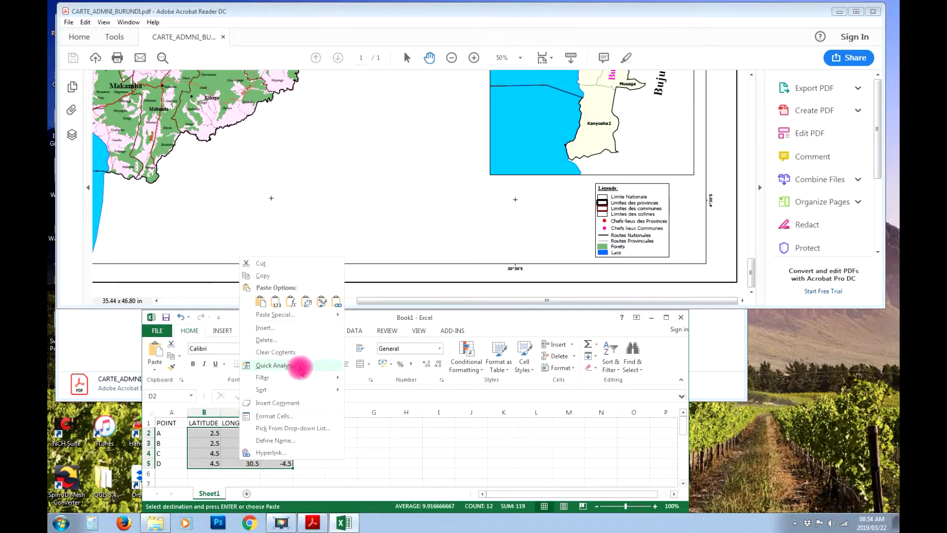
click(291, 420)
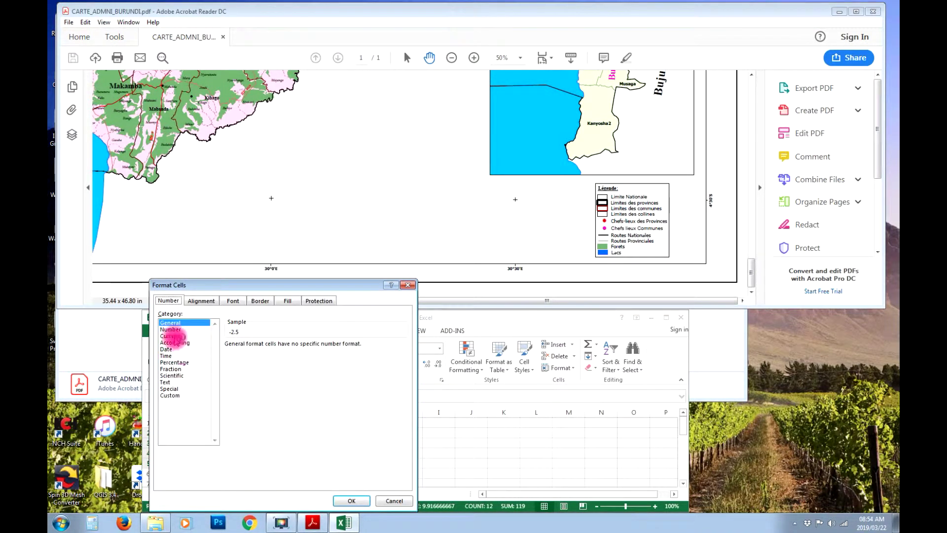
click(170, 329)
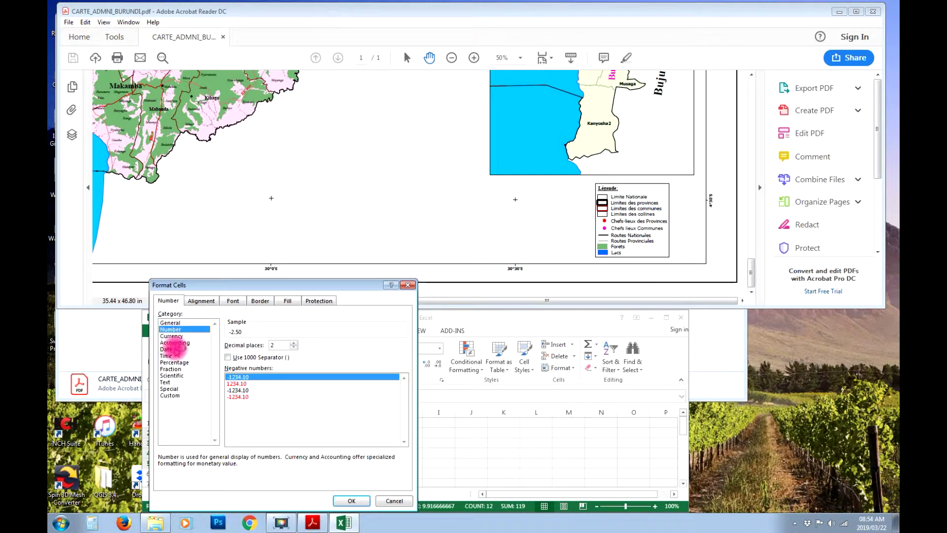
click(345, 501)
click(277, 443)
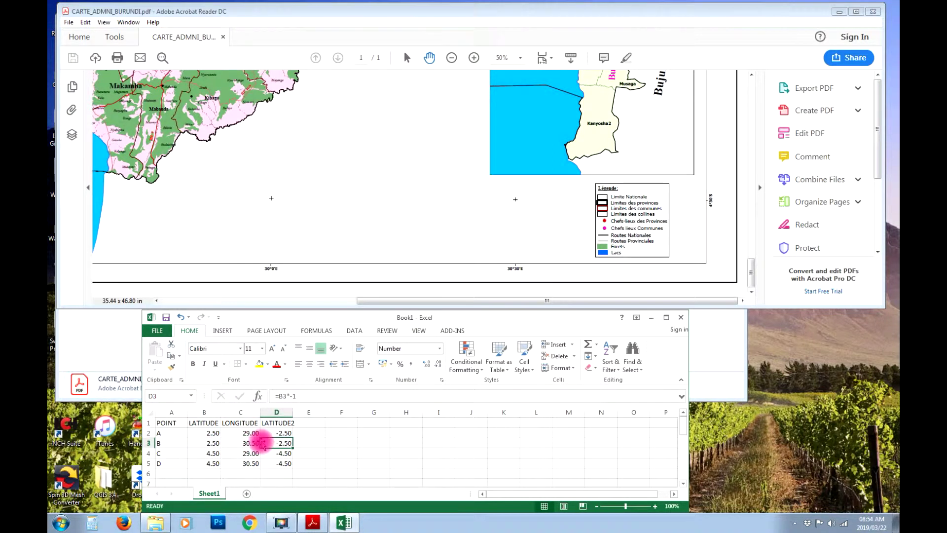
- Choose the GIS_Projects\SMS140_Burundi_WaterSupply\Data\GIS\tables folder on drive G: as the location for saving the workbook
click(154, 332)
click(167, 432)
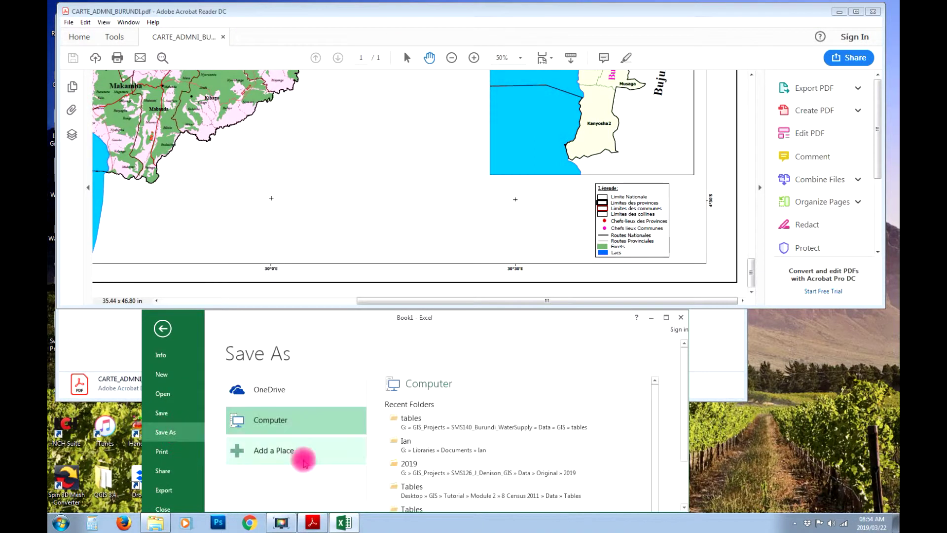
drag(547, 322, 533, 168)
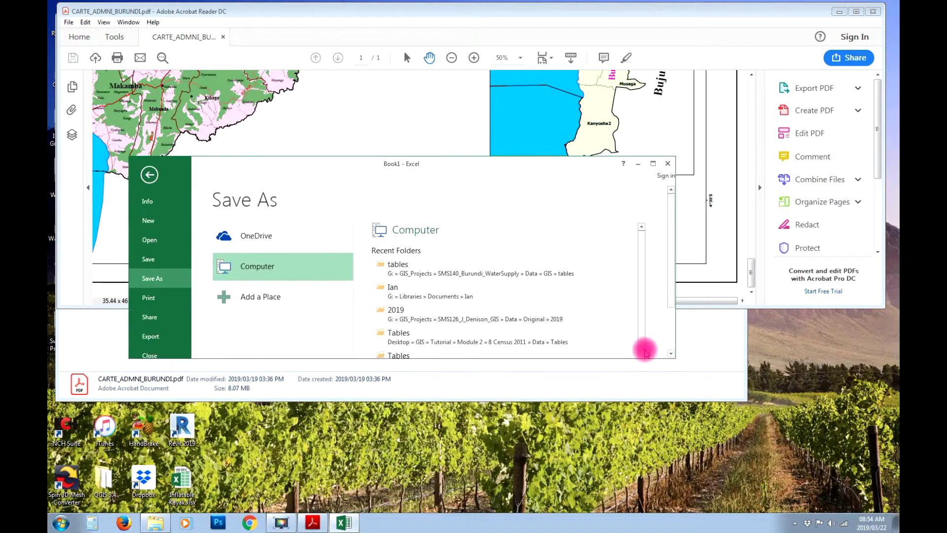
scroll(671, 276, down, 2)
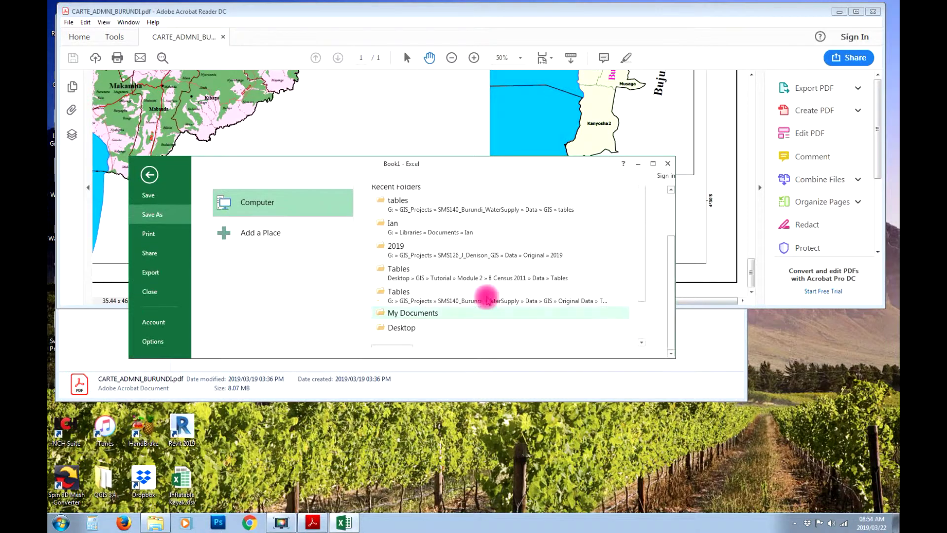
scroll(640, 259, down, 2)
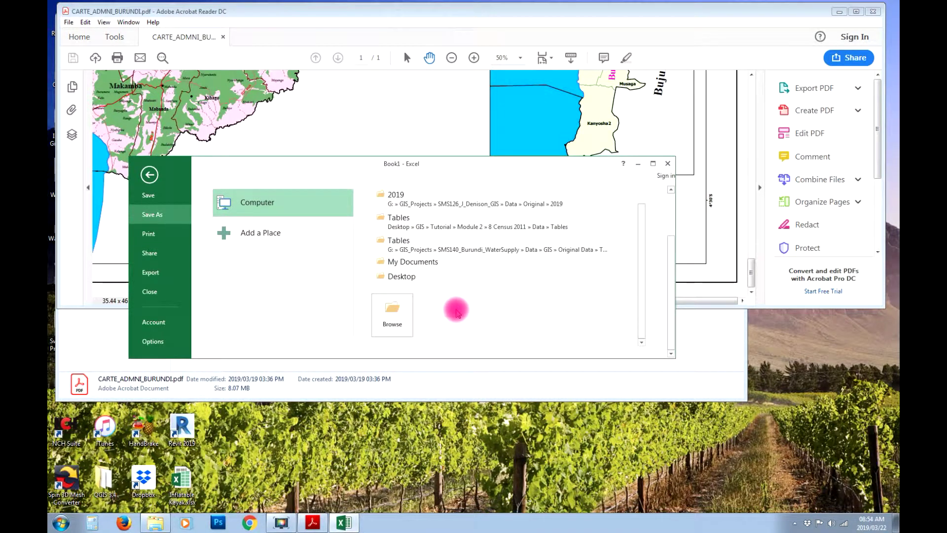
click(654, 164)
click(317, 268)
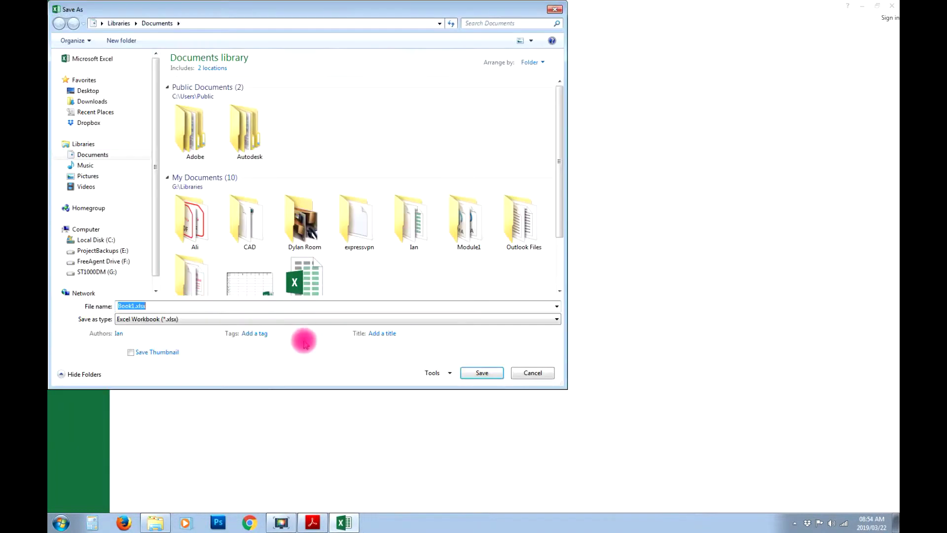
click(118, 271)
double_click(205, 81)
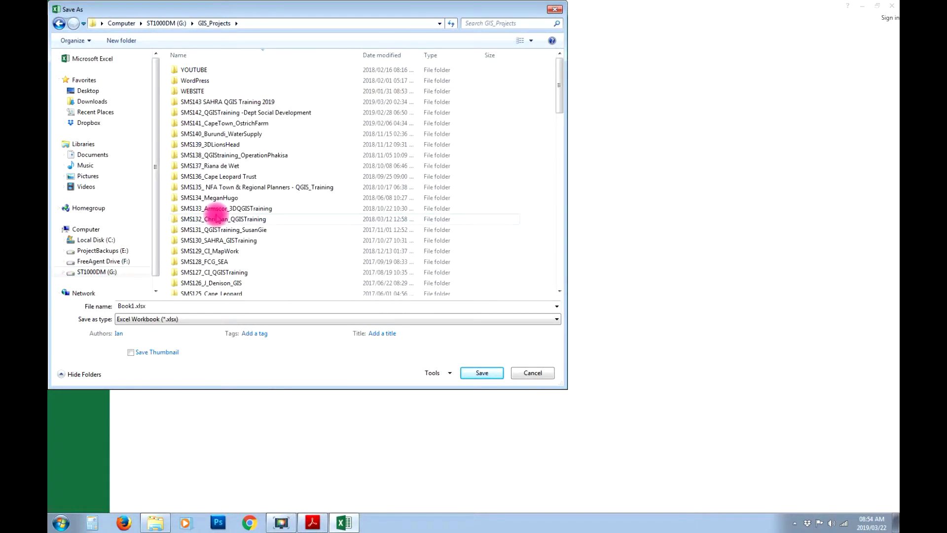
double_click(220, 133)
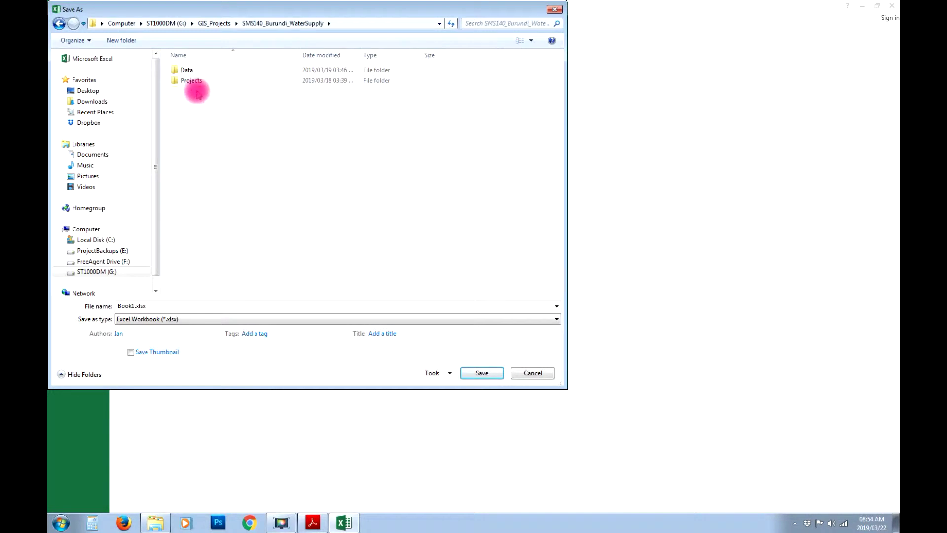
double_click(189, 70)
double_click(185, 72)
click(192, 104)
double_click(193, 103)
- Name the file grid and save it as an Excel Workbook (*.xlsx)
double_click(195, 305)
text(grid)
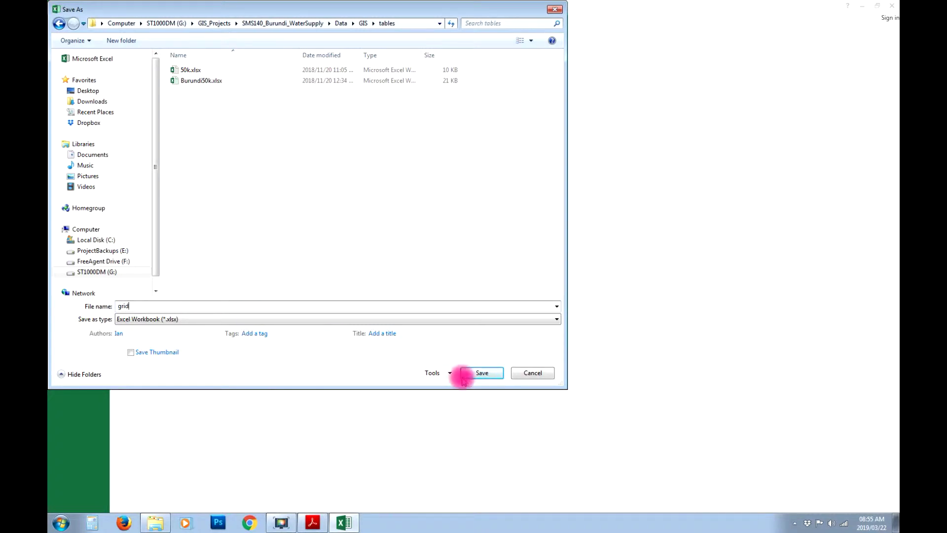
click(475, 372)
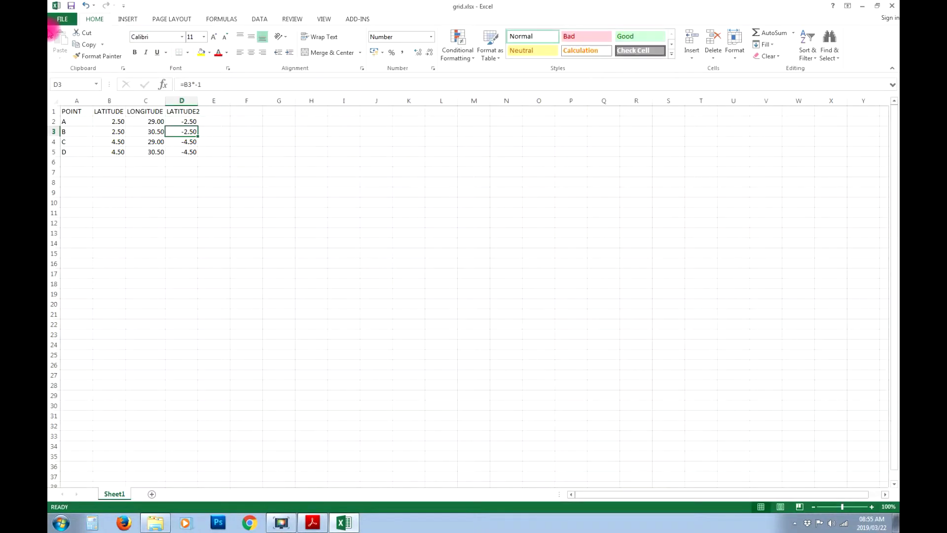
- Save a copy of the table in the same tables folder as grid.csv in CSV (Comma delimited) format
click(62, 19)
click(79, 120)
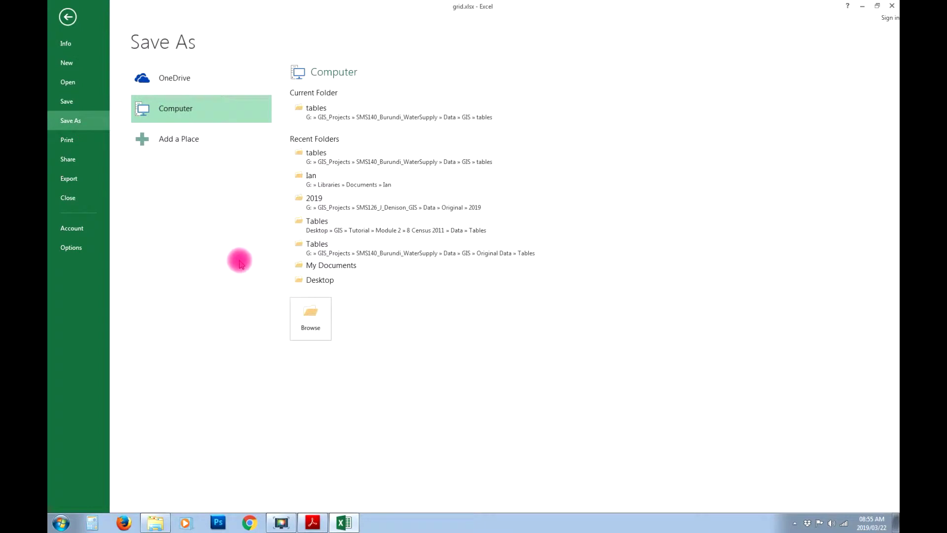
click(303, 314)
click(215, 319)
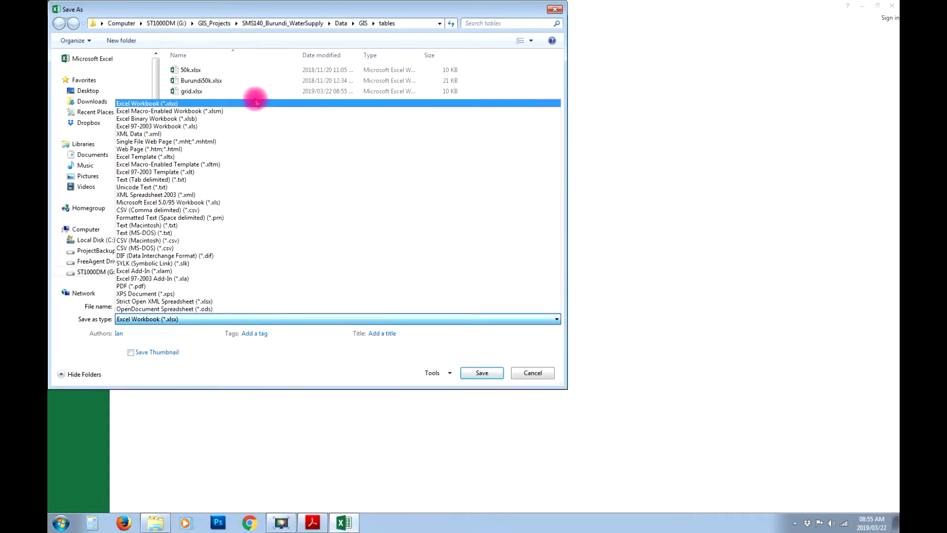
click(188, 210)
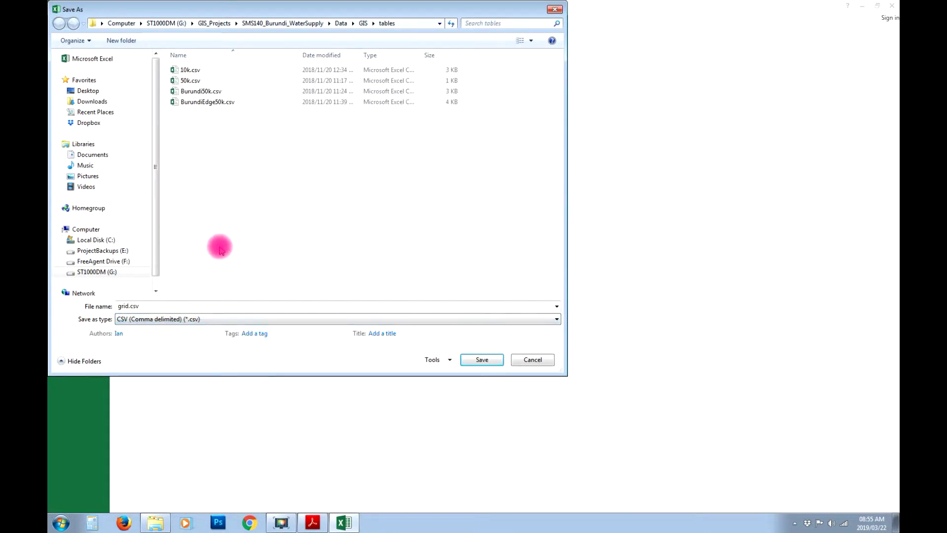
click(483, 371)
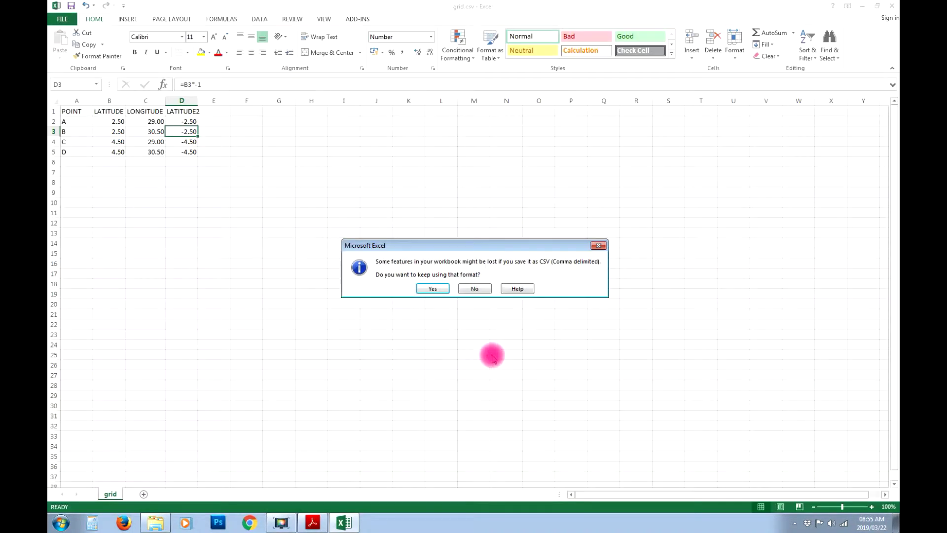
click(437, 288)
click(114, 121)
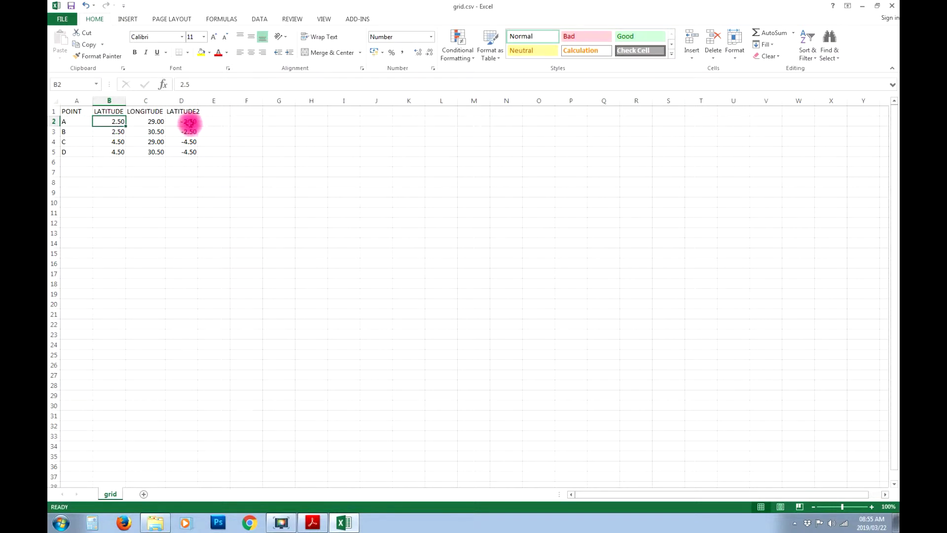
click(105, 143)
click(104, 152)
click(106, 130)
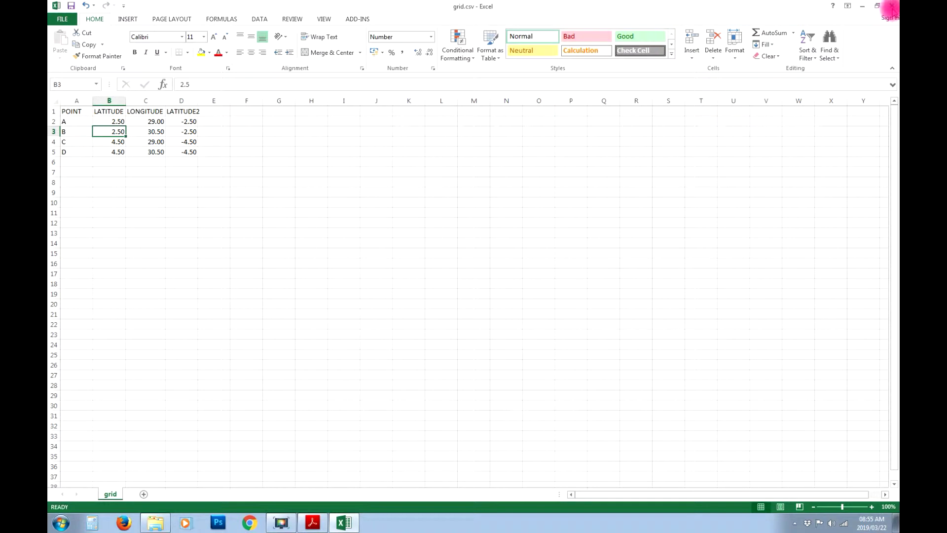
- Close grid.csv without saving further changes and close the Burundi map PDF
click(891, 7)
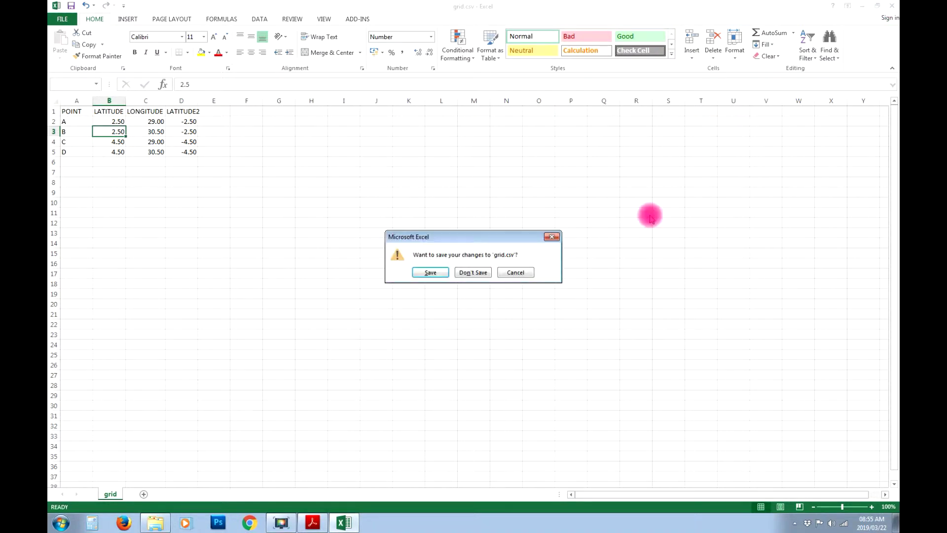
click(470, 270)
click(872, 11)
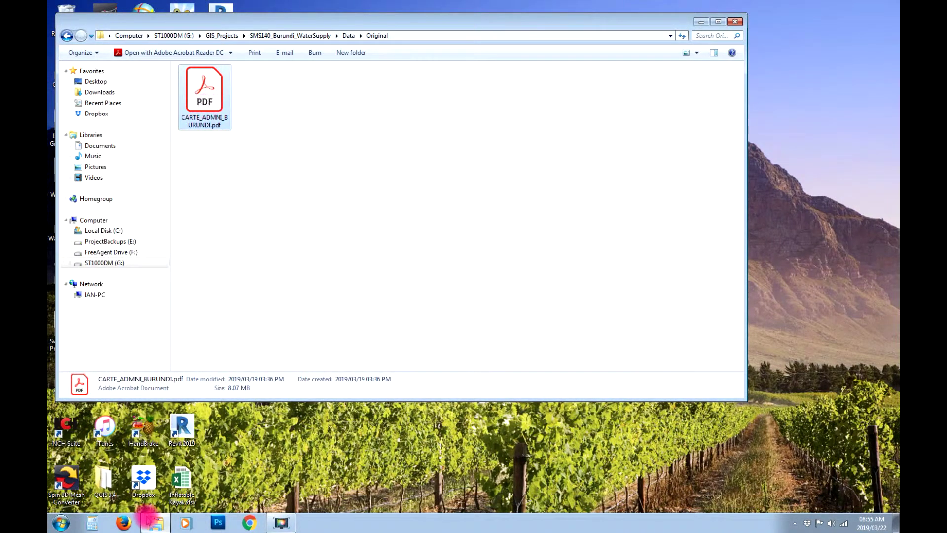
- Switch to Adobe Photoshop
click(61, 523)
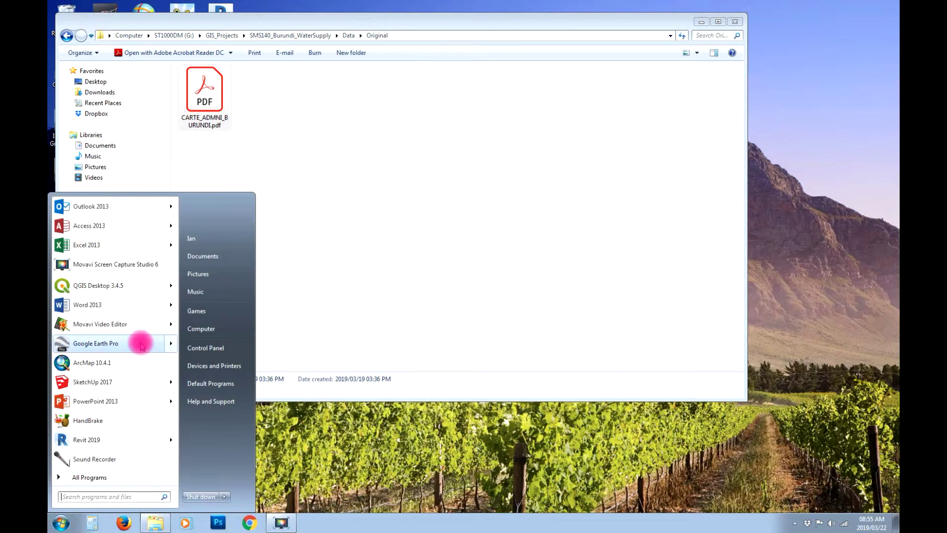
click(218, 522)
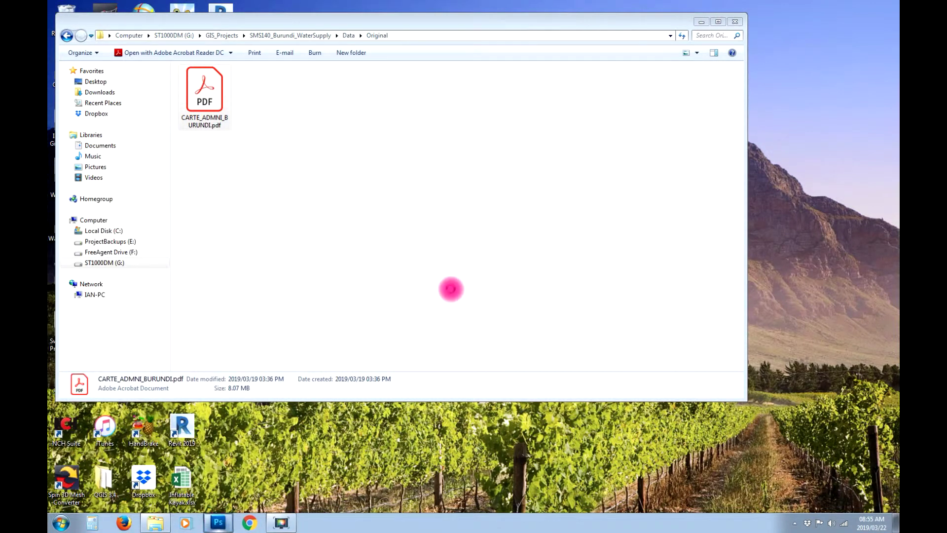
click(220, 173)
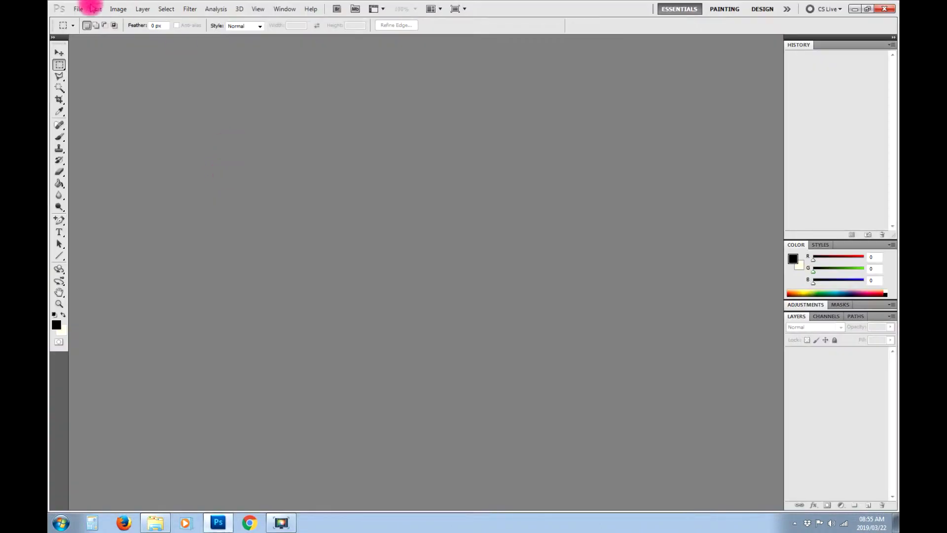
- Open the CARTE_ADMNI_BURUNDI PDF, importing page 1 at 300 pixels/inch in RGB Color, 8 bit, cropped to the bounding box
click(81, 8)
click(120, 29)
click(341, 139)
click(861, 323)
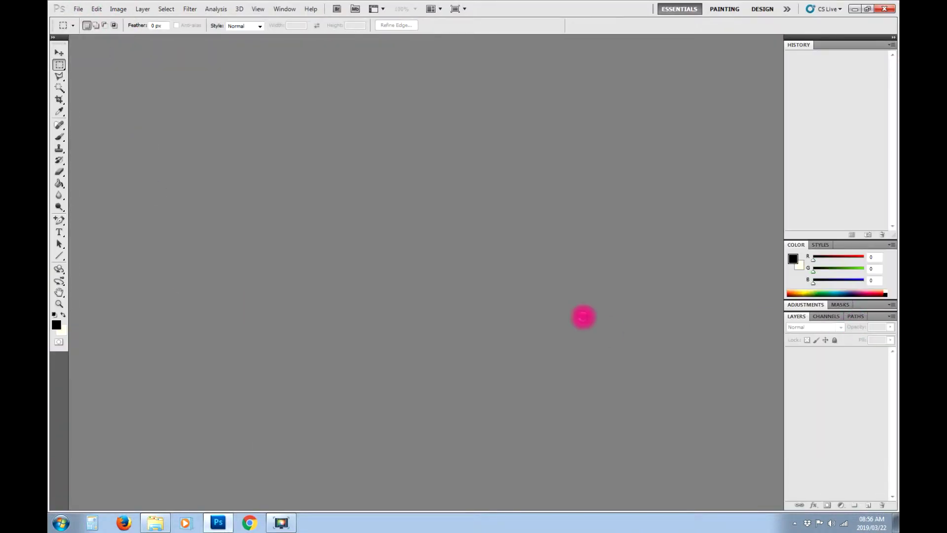
click(218, 170)
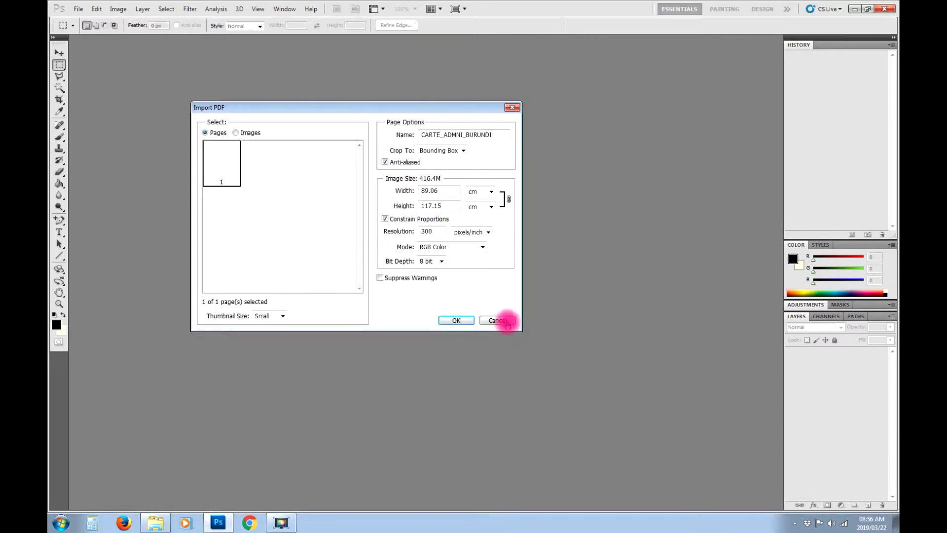
click(454, 321)
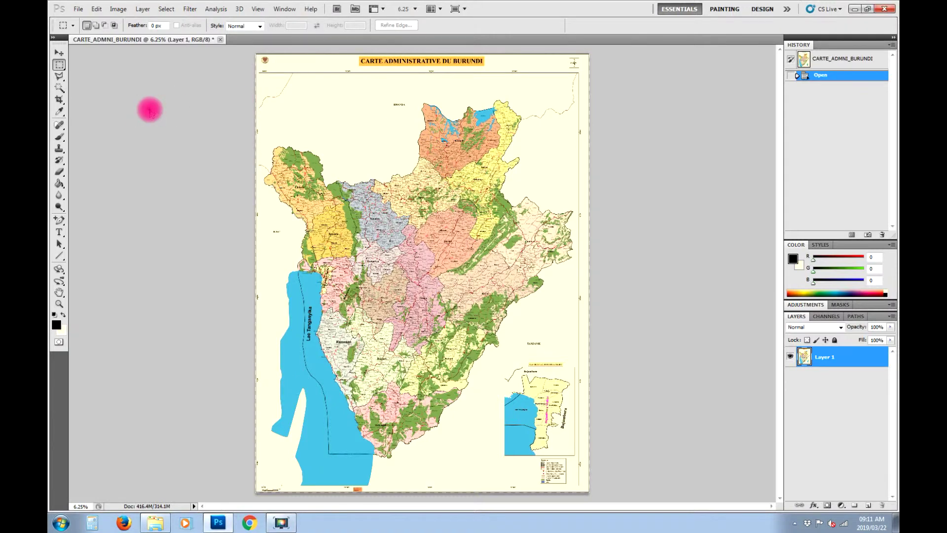
- Locate the map's northwest grid cross beside the 2°30'S latitude label and inspect it at 200% magnification
key(ctrl+plus)
key(ctrl+plus)
key(ctrl+plus)
key(ctrl+plus)
scroll(356, 176, up, 2)
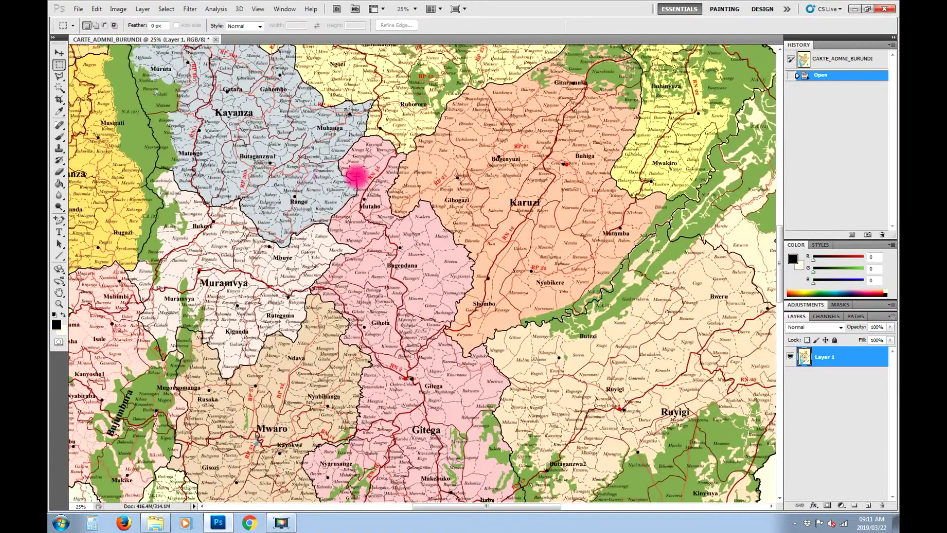
scroll(356, 176, up, 3)
drag(492, 511, 392, 508)
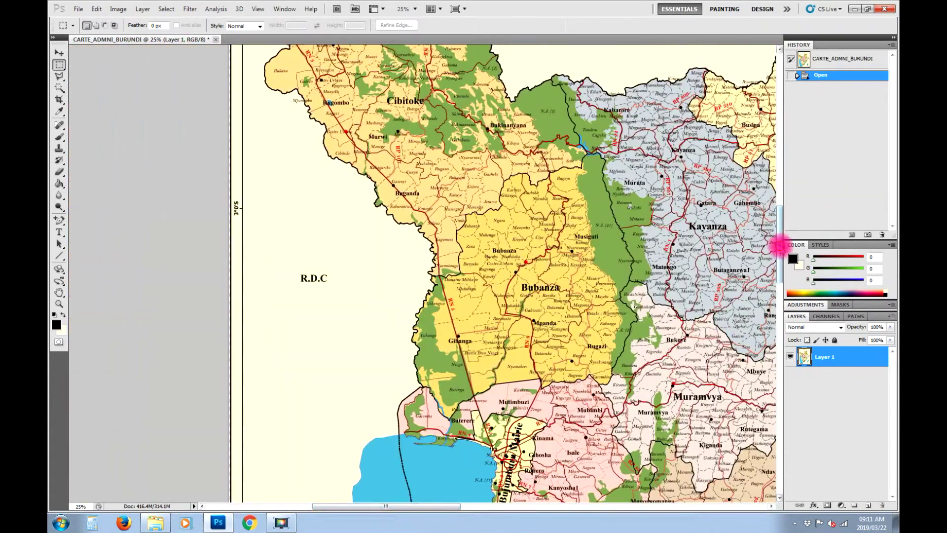
drag(779, 245, 780, 186)
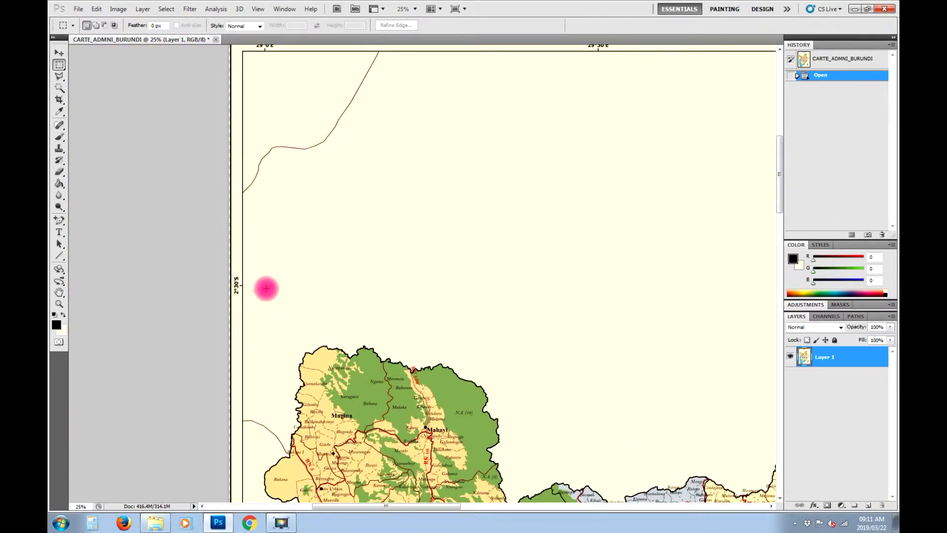
key(ctrl+plus)
key(ctrl+plus)
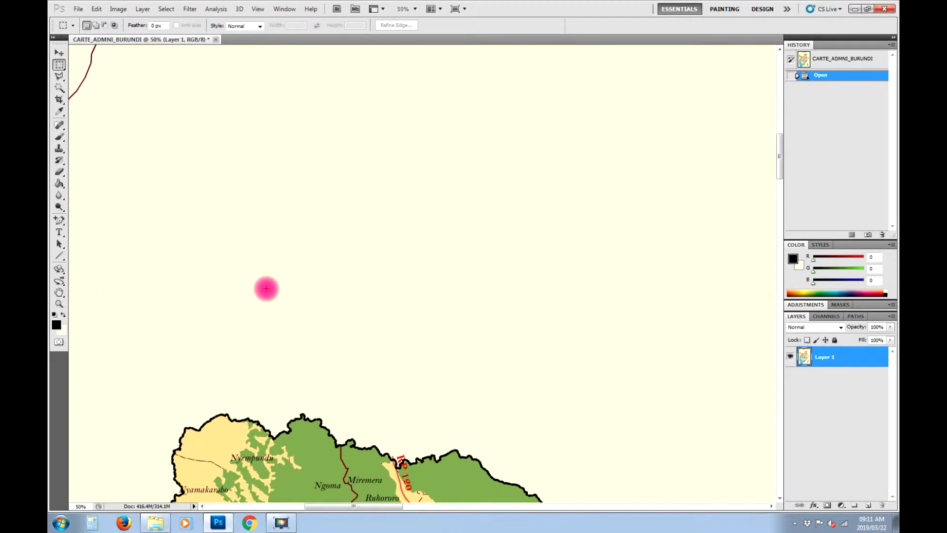
drag(383, 506, 328, 506)
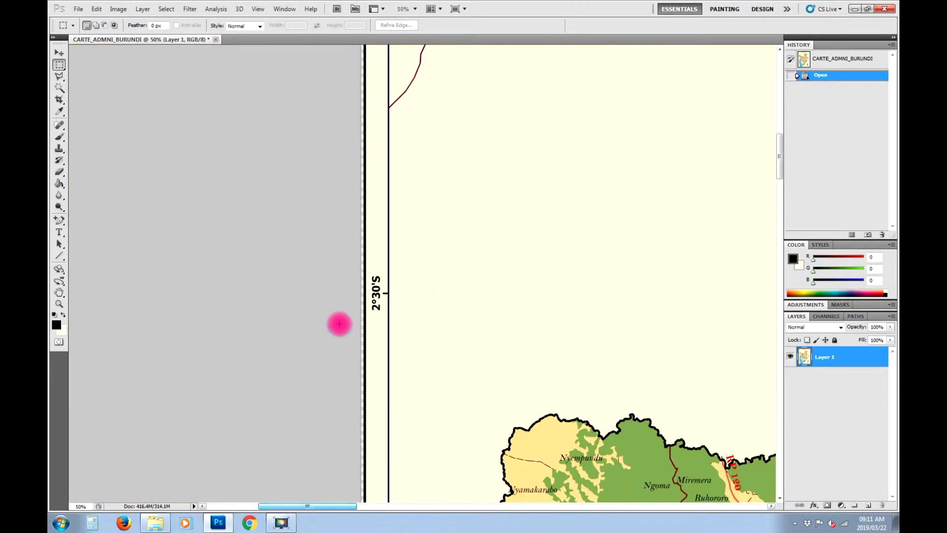
key(ctrl+plus)
key(ctrl+plus)
key(ctrl+plus)
key(ctrl+plus)
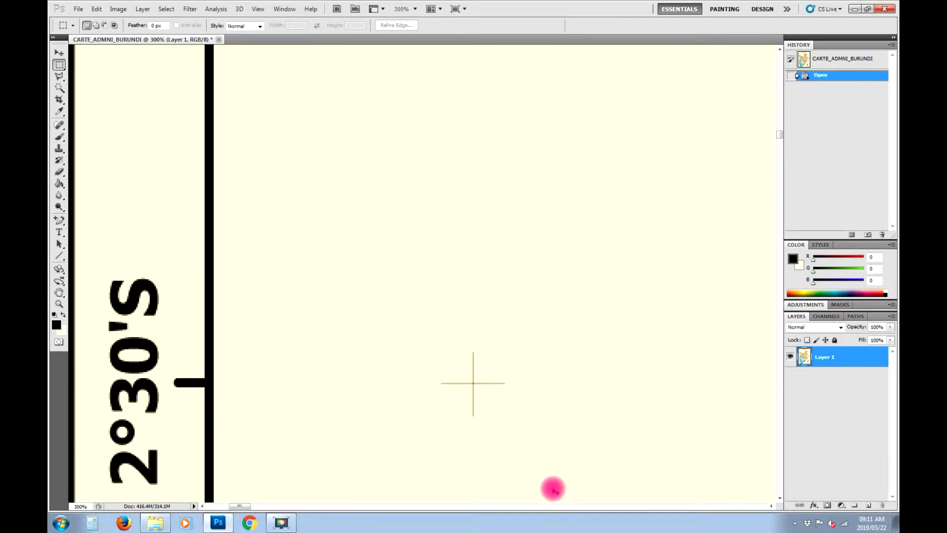
key(ctrl+minus)
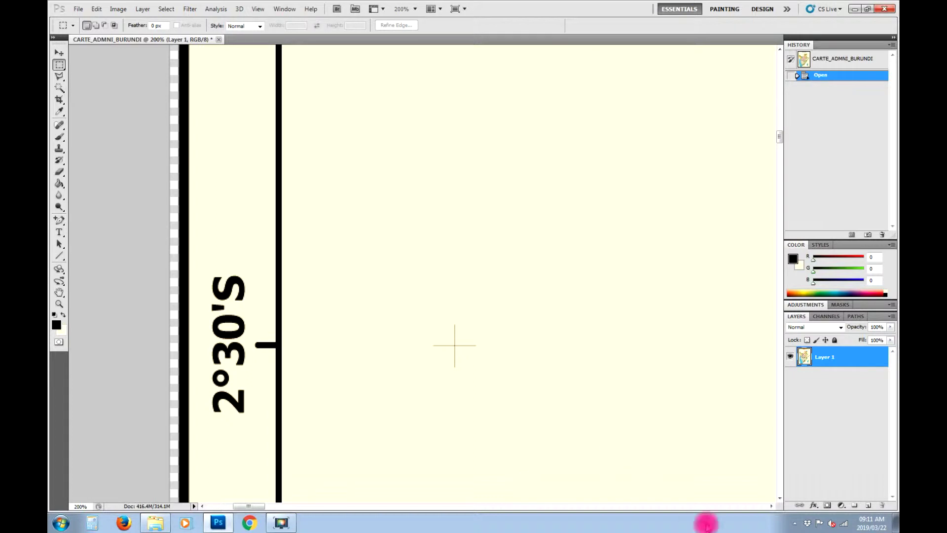
- Add a new empty layer above the map layer
click(869, 506)
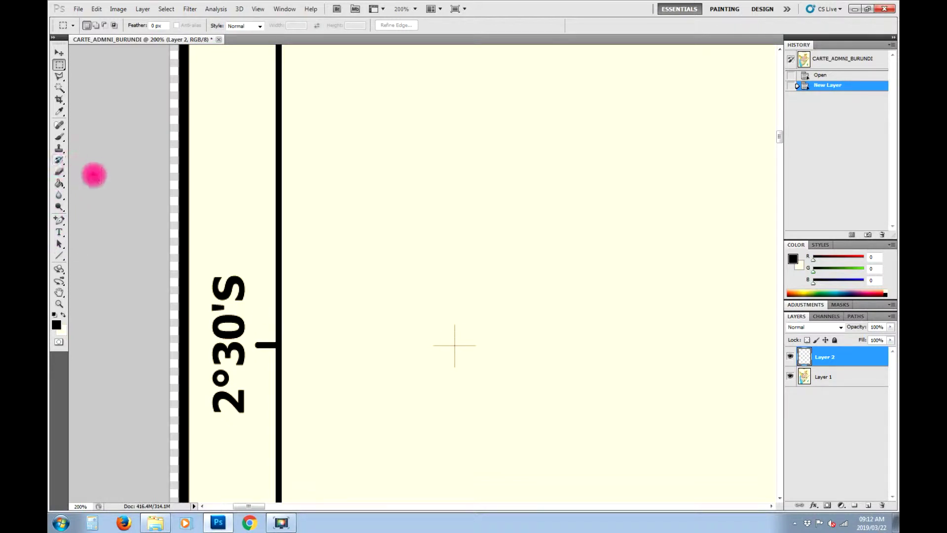
- Paint a black dot at the centre of the northwest grid cross on Layer 2 with a 5 px brush
click(59, 136)
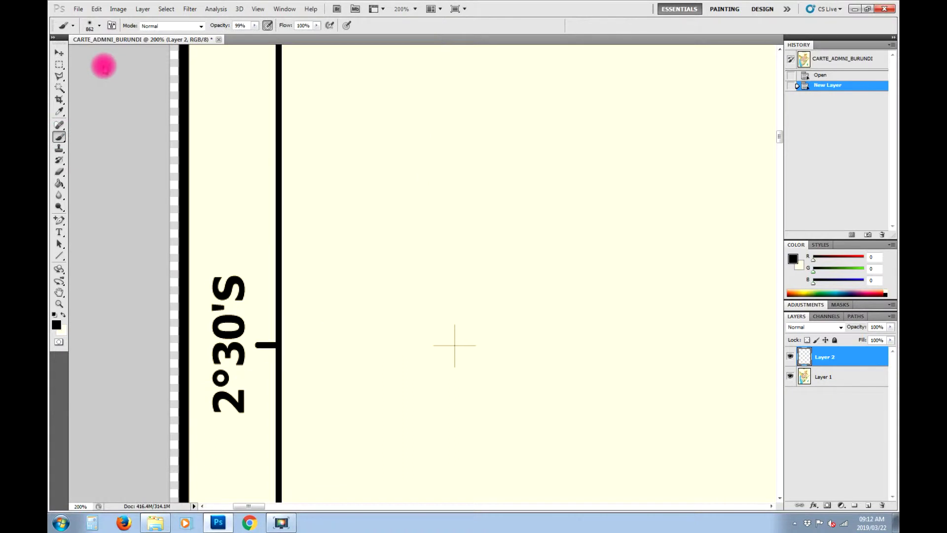
click(92, 25)
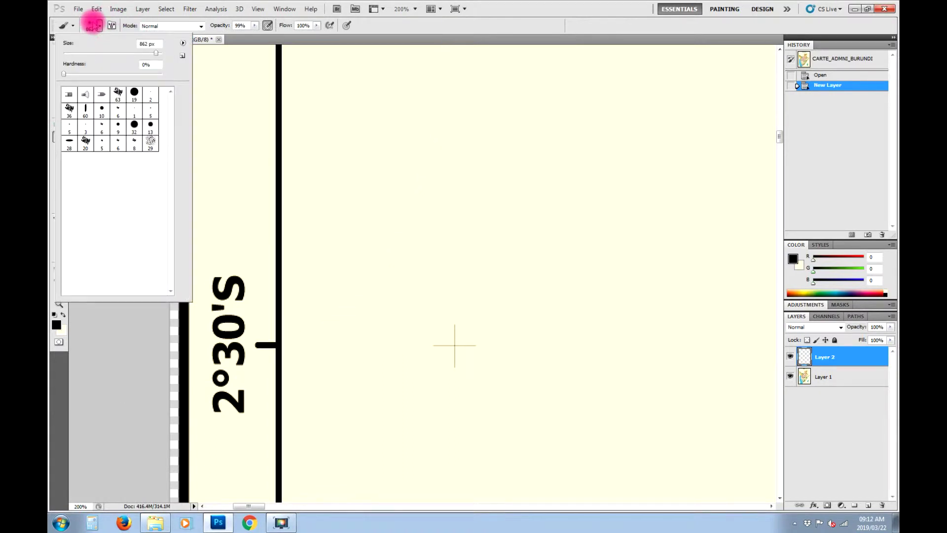
click(455, 345)
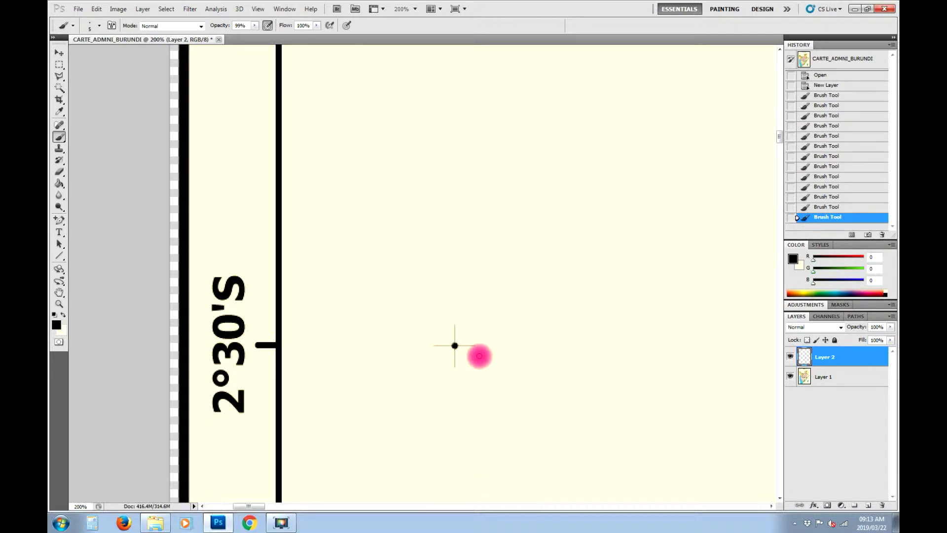
- Set the foreground colour to red (R 253, G 5, B 5) and paint a dot on the northeast grid cross beside Gasenyi
key(ctrl+minus)
key(ctrl+minus)
key(ctrl+minus)
key(ctrl+minus)
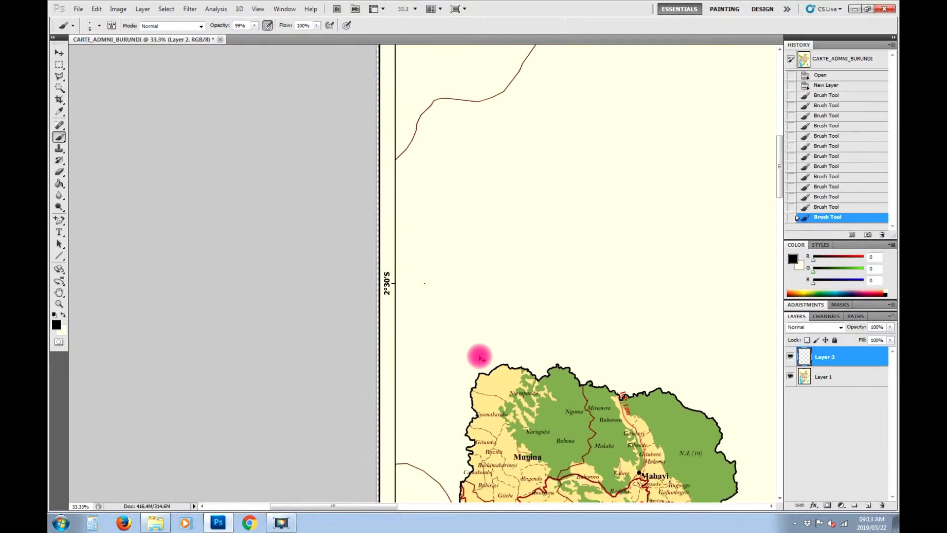
key(ctrl+minus)
key(ctrl+minus)
key(ctrl+minus)
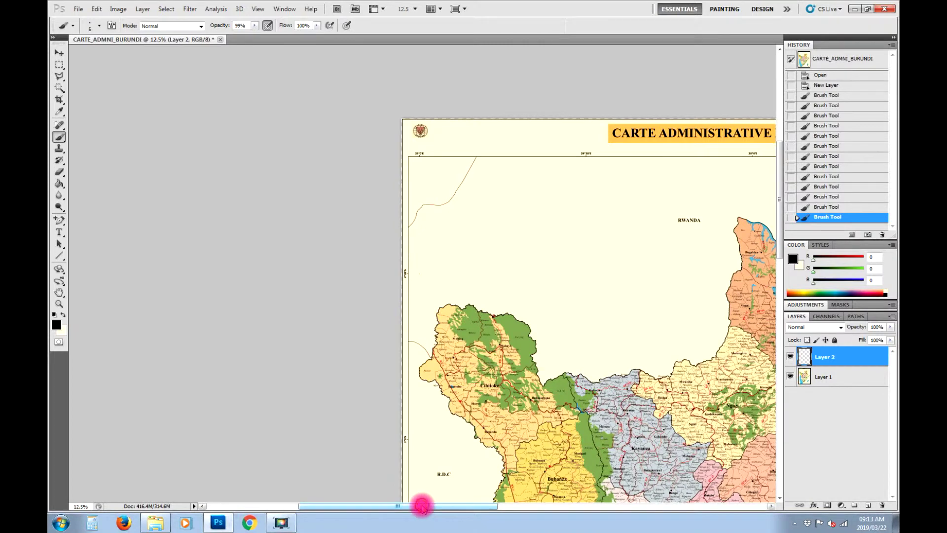
drag(423, 506, 518, 505)
key(ctrl+plus)
key(ctrl+plus)
key(ctrl+plus)
key(ctrl+plus)
key(ctrl+plus)
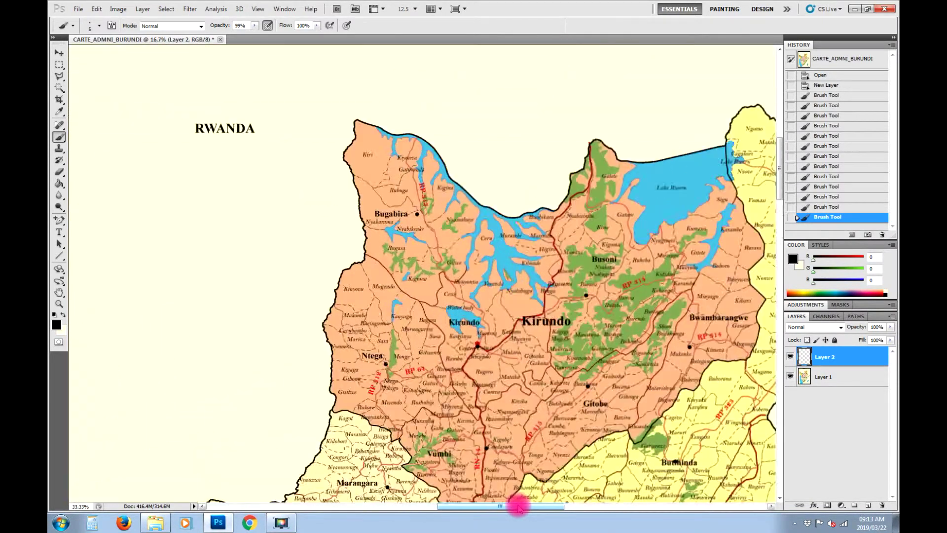
drag(482, 505, 559, 507)
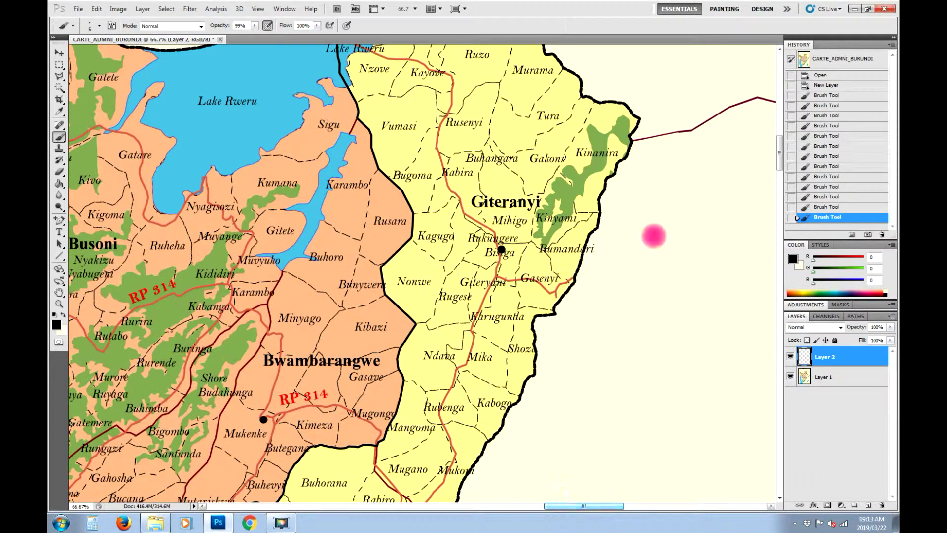
key(ctrl+plus)
key(ctrl+plus)
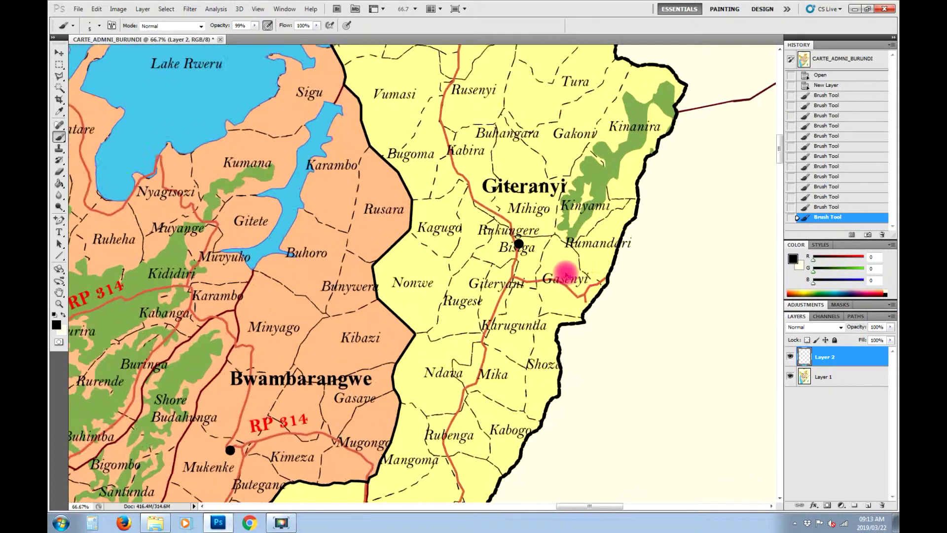
drag(598, 505, 617, 510)
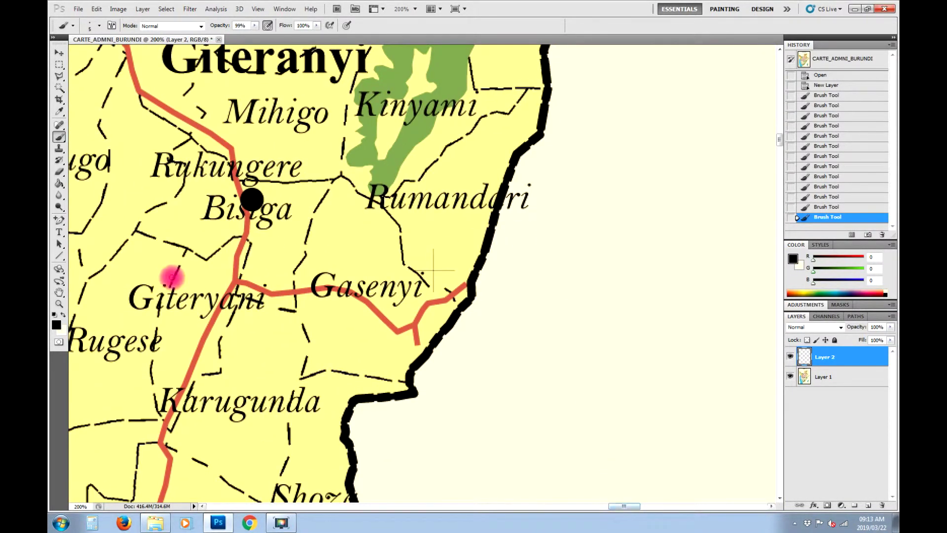
click(56, 324)
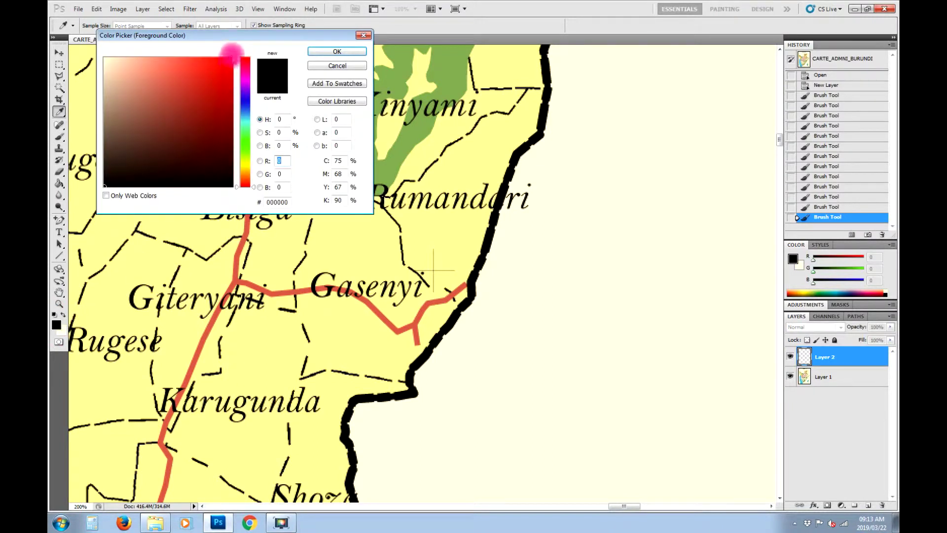
click(230, 58)
click(319, 49)
click(450, 302)
click(429, 264)
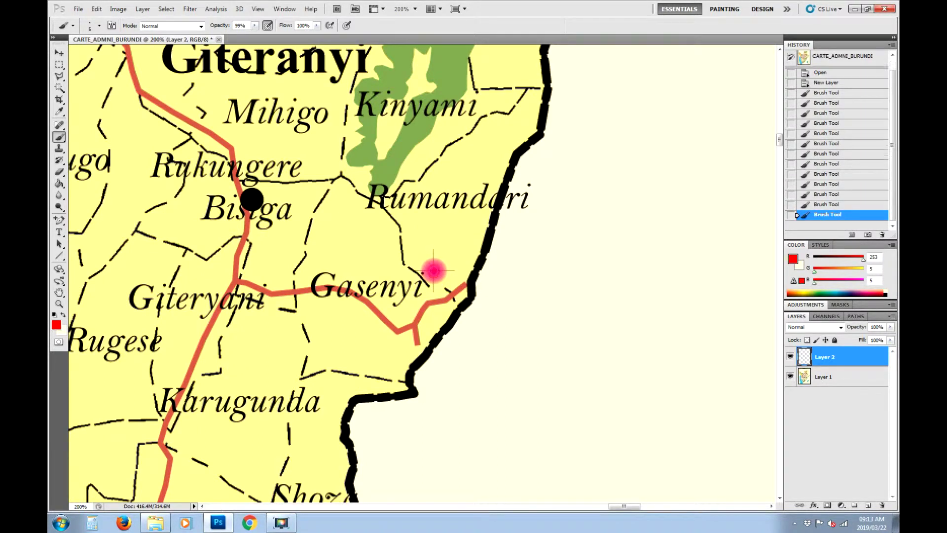
click(434, 269)
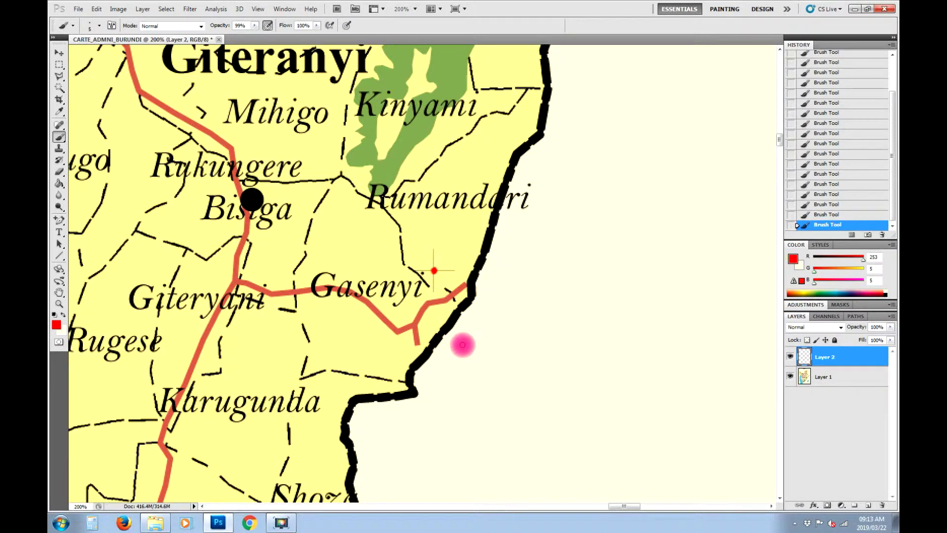
- Paint a red dot on the southeast grid cross at 30°30'E, 4°30'S, below the Bujumbura inset
key(ctrl+minus)
key(ctrl+minus)
key(ctrl+minus)
key(ctrl+minus)
key(ctrl+minus)
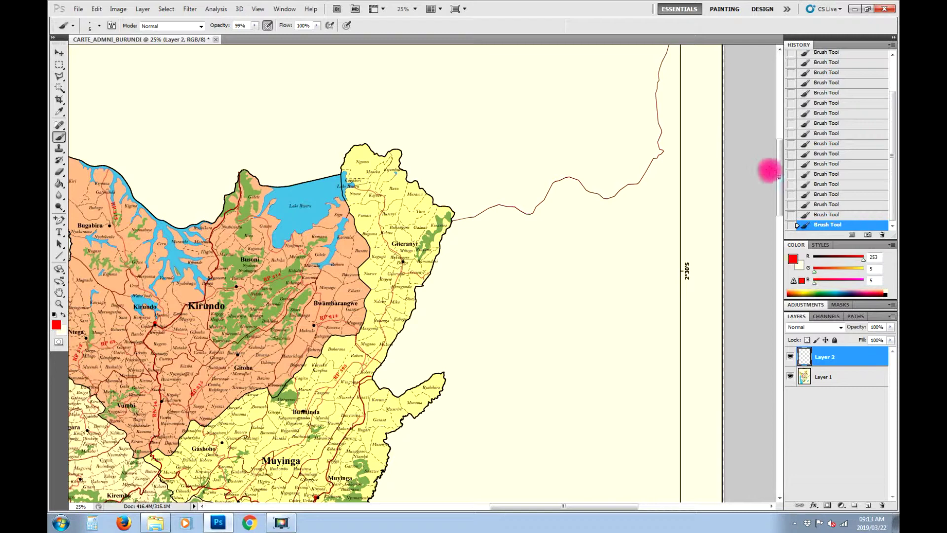
drag(782, 179, 782, 402)
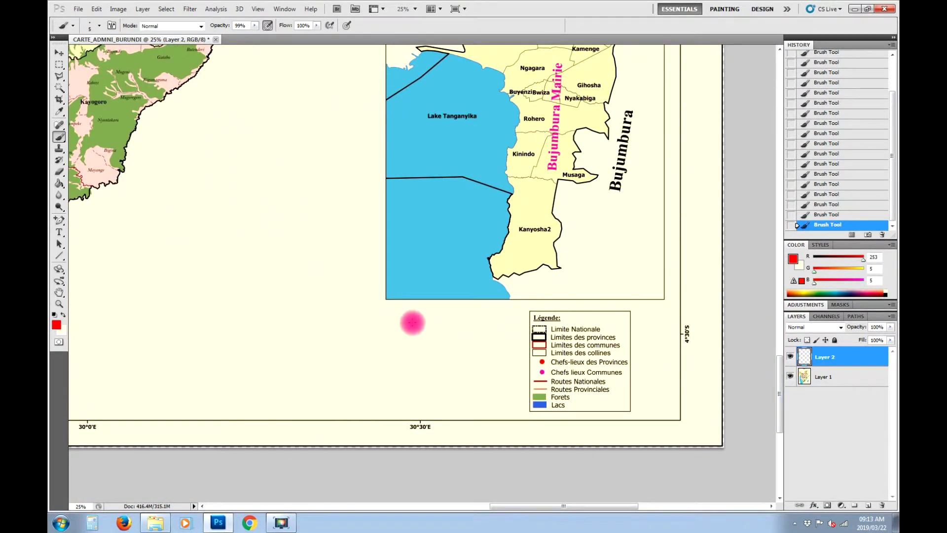
scroll(390, 325, up, 6)
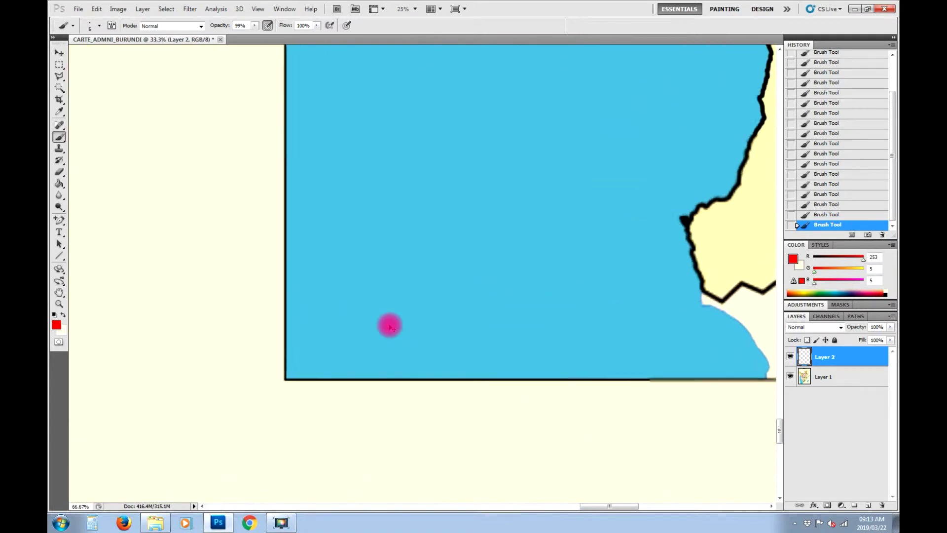
scroll(499, 322, down, 10)
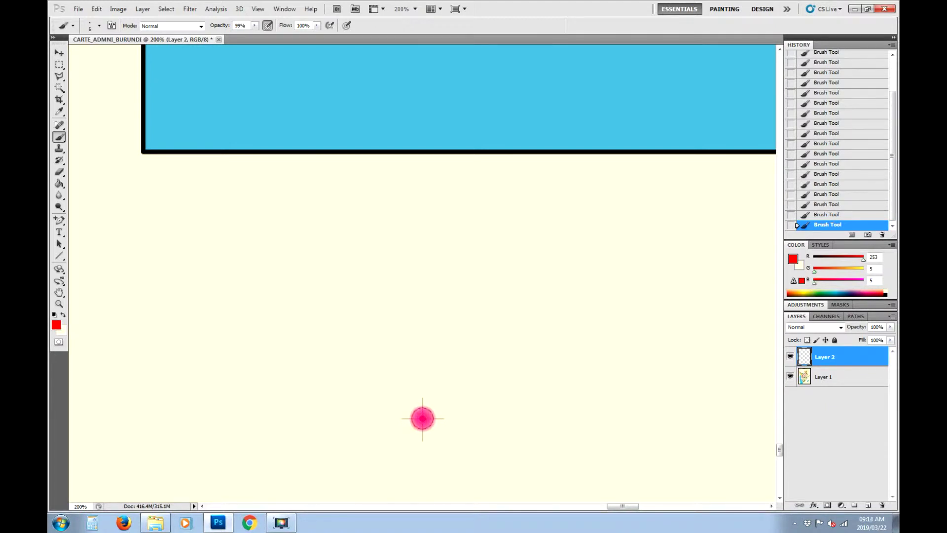
click(422, 418)
- Paint a red dot on the southwest grid cross beside the 4°30'S latitude label
key(ctrl+minus)
key(ctrl+minus)
key(ctrl+minus)
key(ctrl+minus)
key(ctrl+minus)
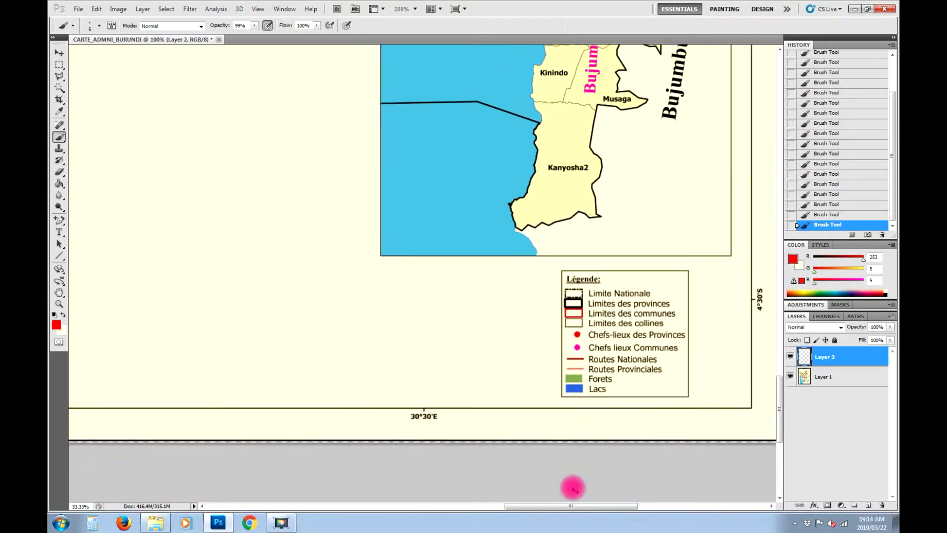
drag(559, 506, 360, 504)
key(ctrl+plus)
key(ctrl+plus)
key(ctrl+plus)
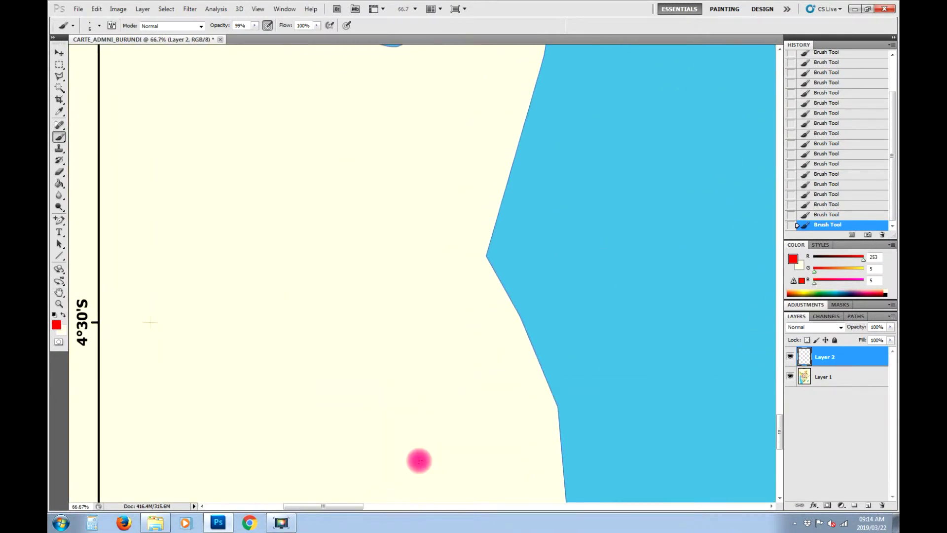
drag(347, 505, 301, 507)
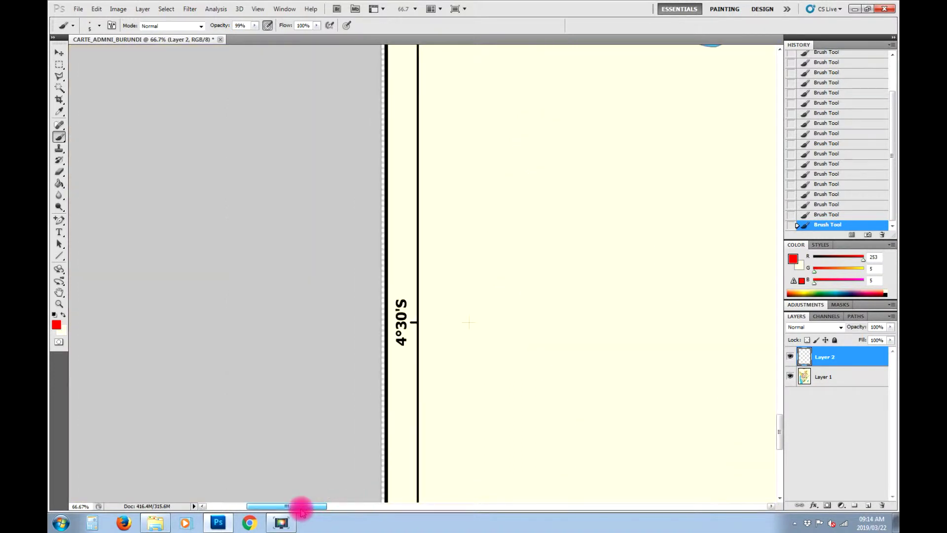
key(ctrl+plus)
key(ctrl+plus)
key(ctrl+plus)
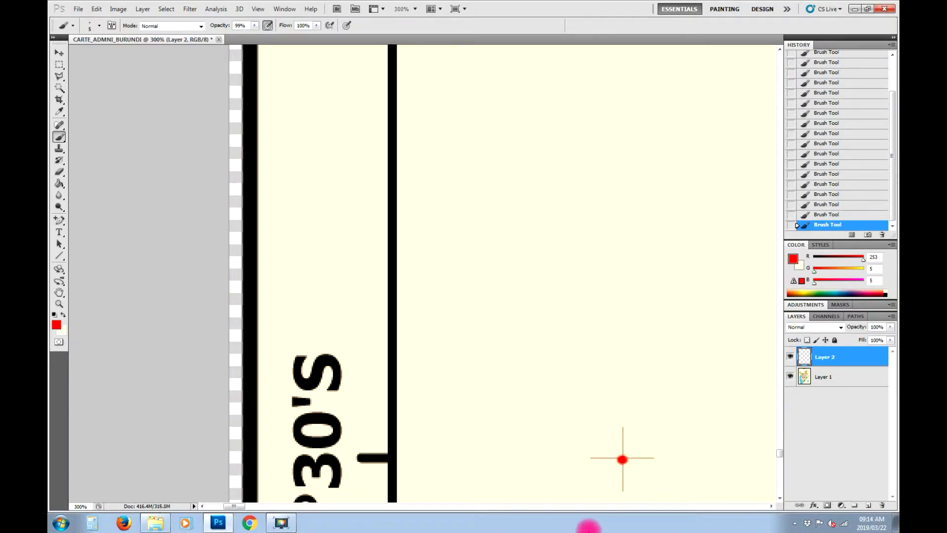
- Crop the image to the inner map frame, from its northwest to its southeast corner, excluding the title and coordinate labels
key(ctrl+minus)
key(ctrl+minus)
key(ctrl+minus)
key(ctrl+minus)
key(ctrl+minus)
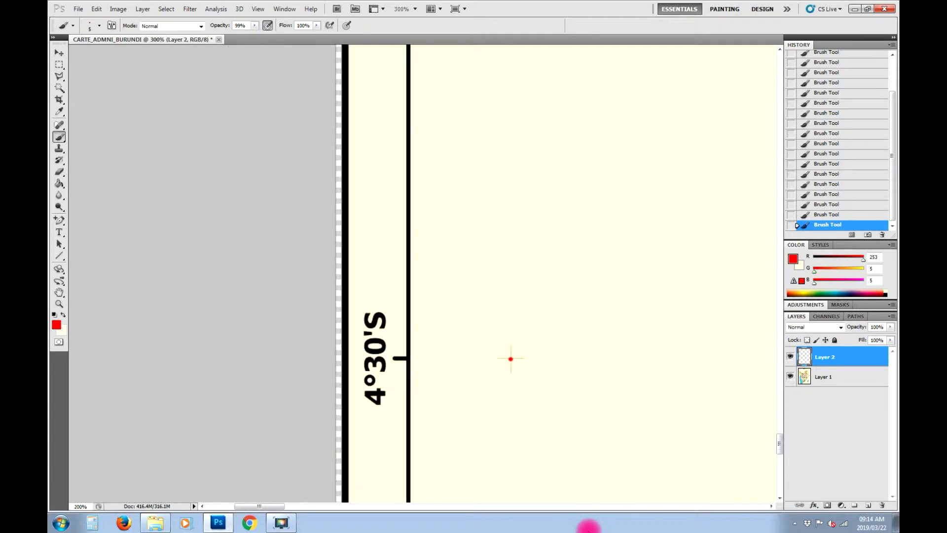
key(ctrl+minus)
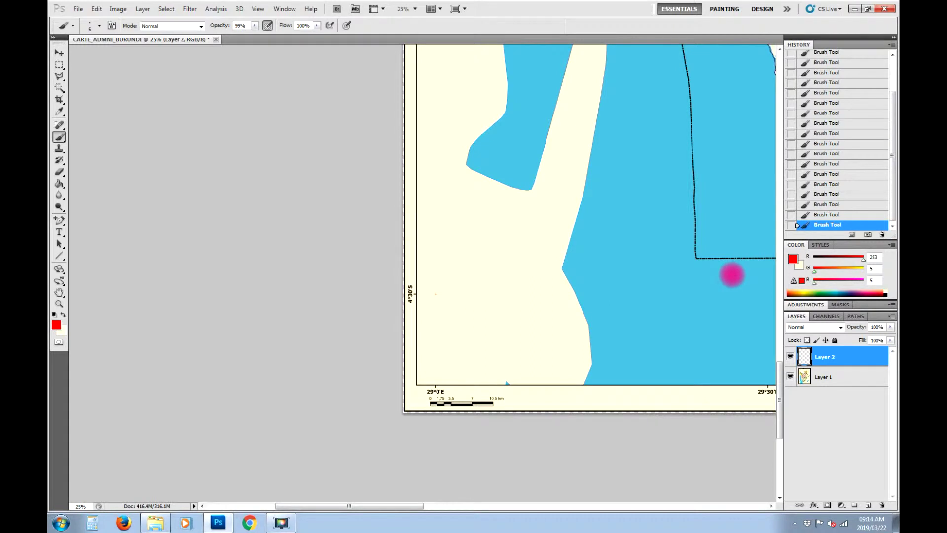
drag(357, 505, 449, 488)
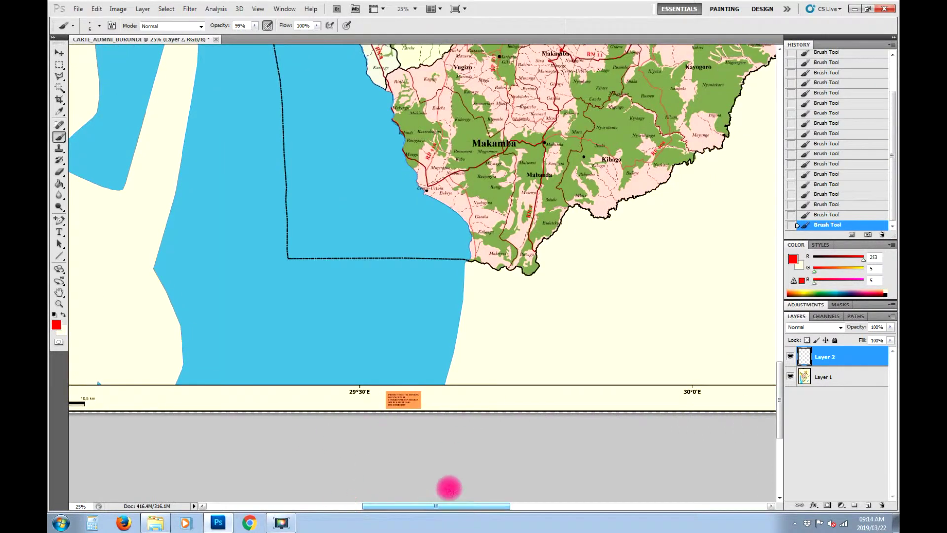
key(ctrl+minus)
key(ctrl+minus)
key(ctrl+minus)
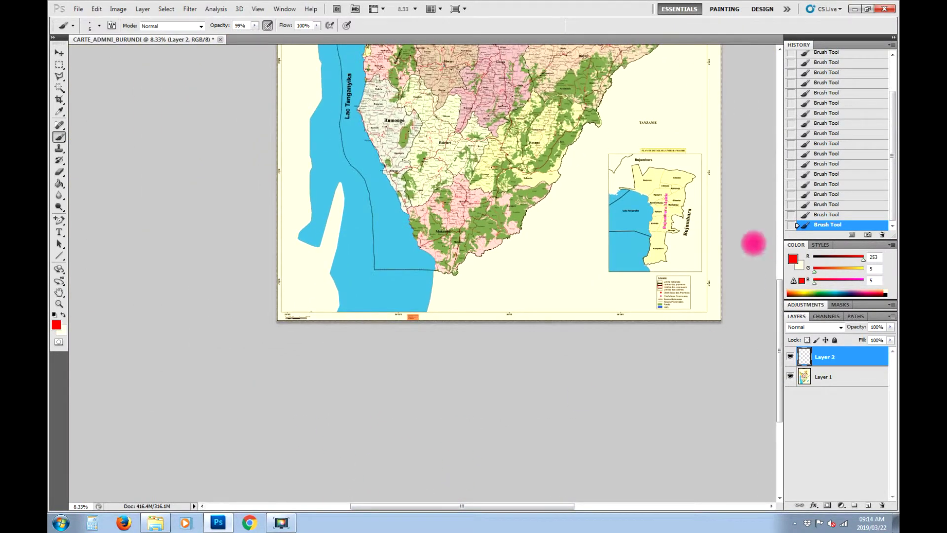
drag(779, 321, 786, 207)
key(ctrl+plus)
key(ctrl+plus)
key(ctrl+plus)
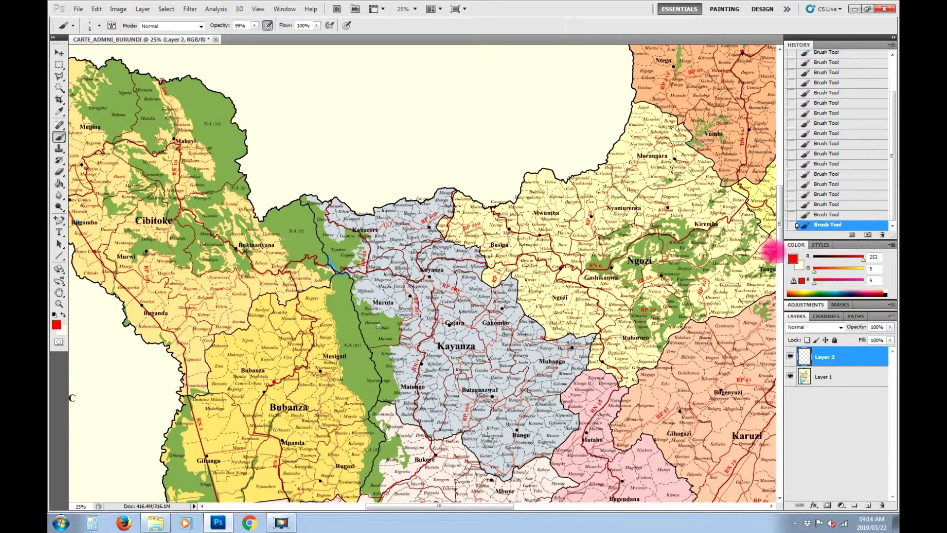
drag(782, 244, 777, 170)
drag(434, 510, 365, 508)
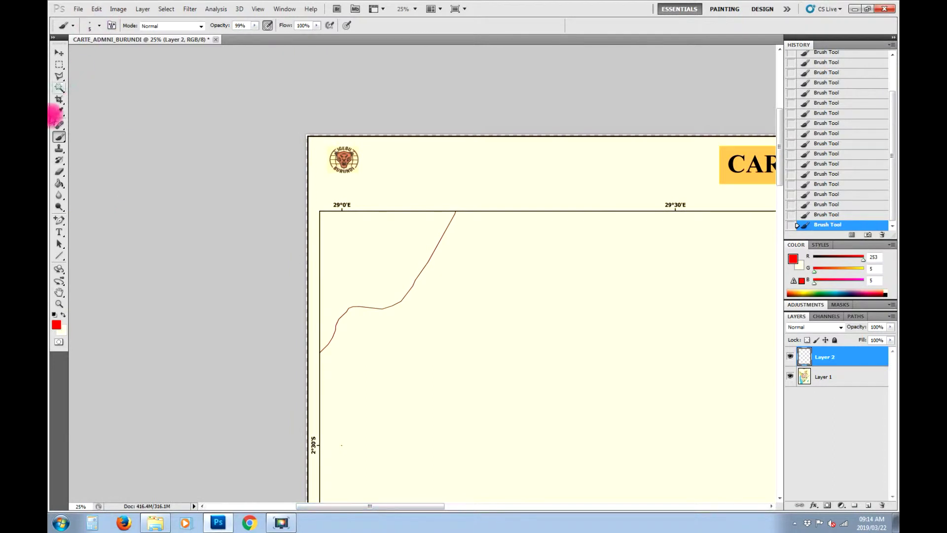
click(58, 101)
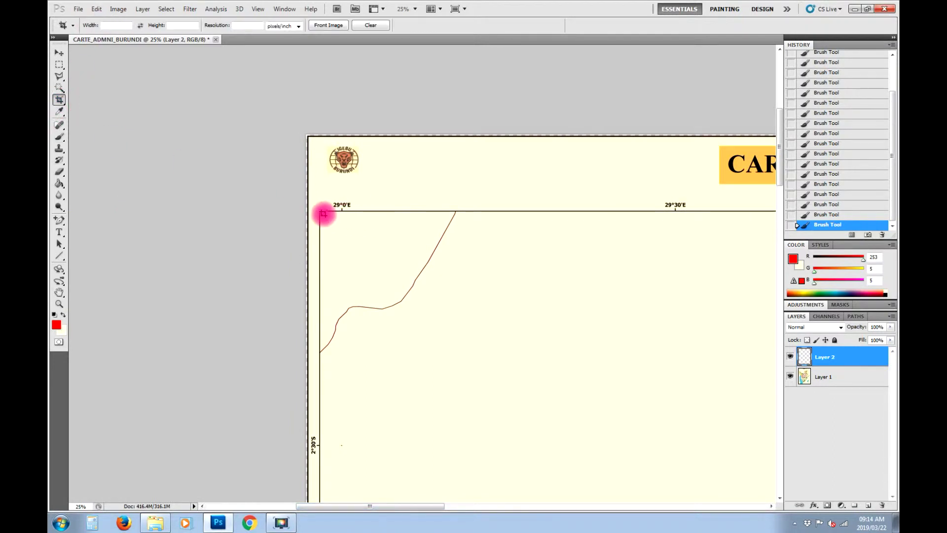
drag(321, 213, 694, 394)
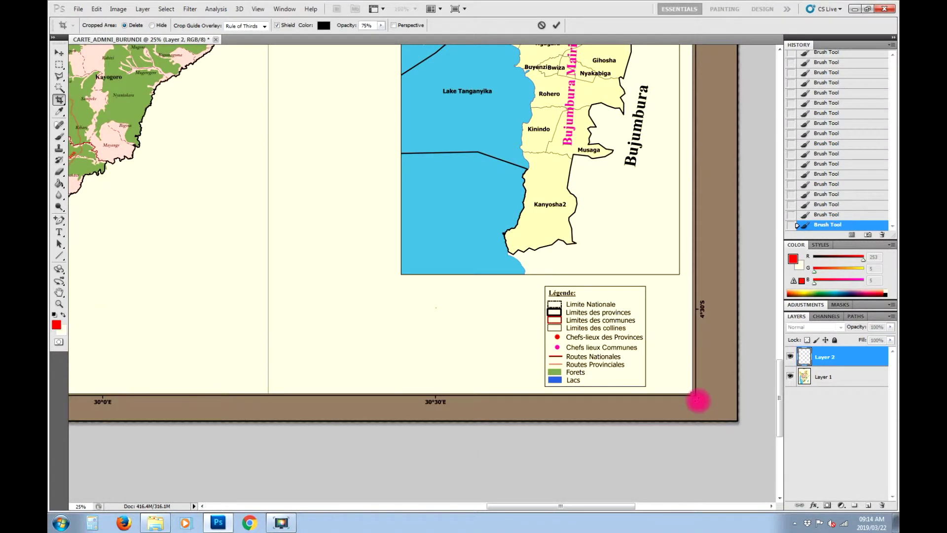
key(Return)
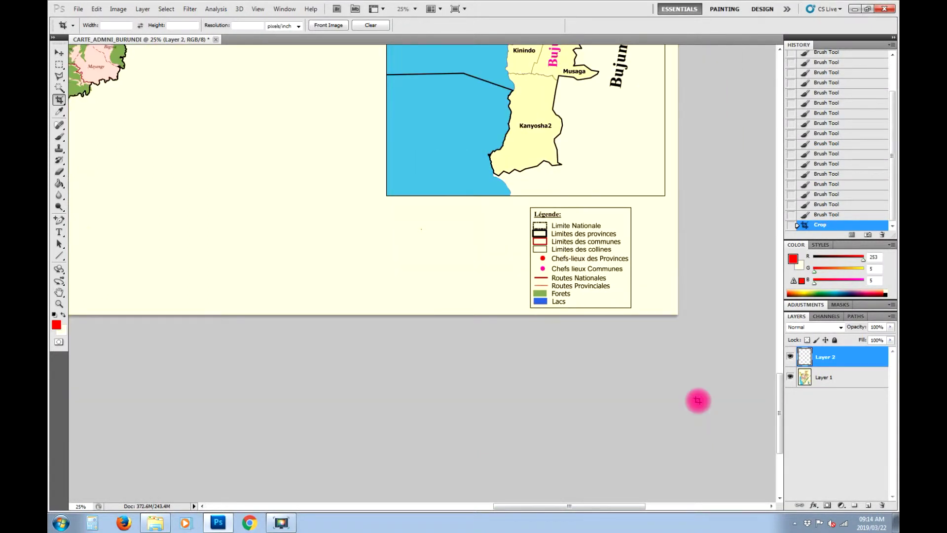
- Clear the Bujumbura Mairie inset and the legend from Layer 1 using rectangular selections
key(ctrl+minus)
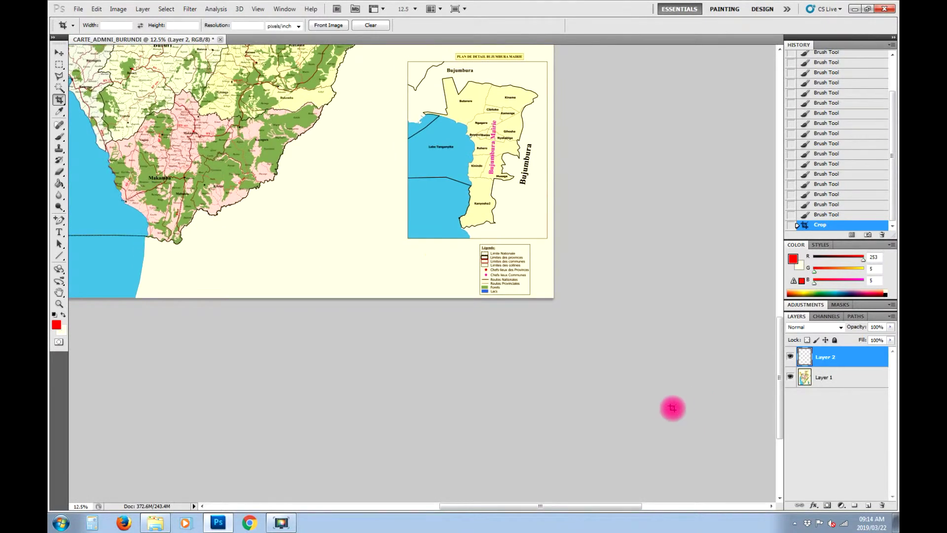
click(60, 62)
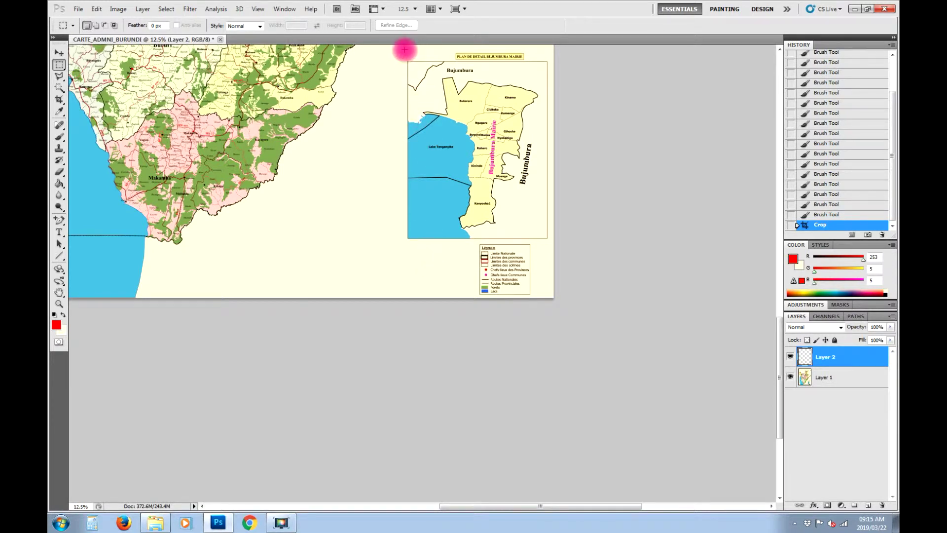
drag(405, 50, 554, 241)
key(Delete)
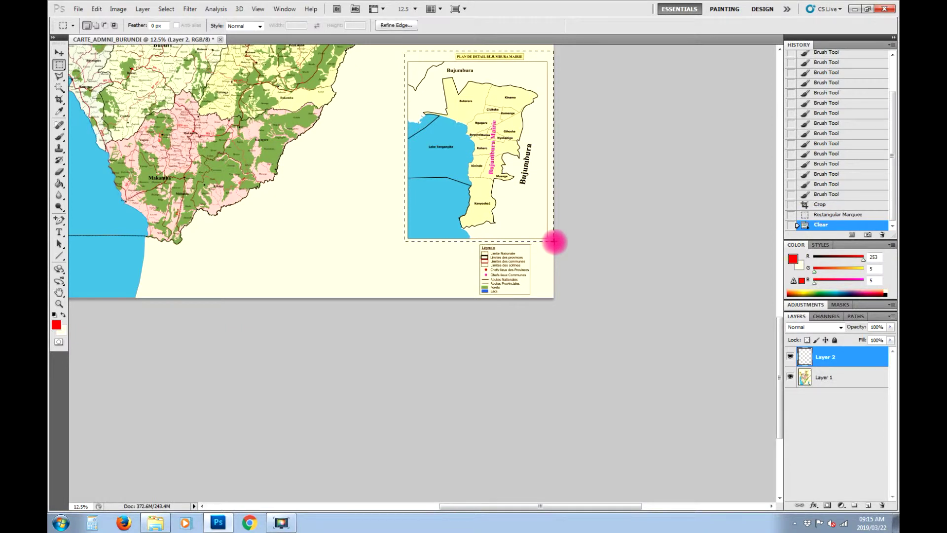
click(843, 375)
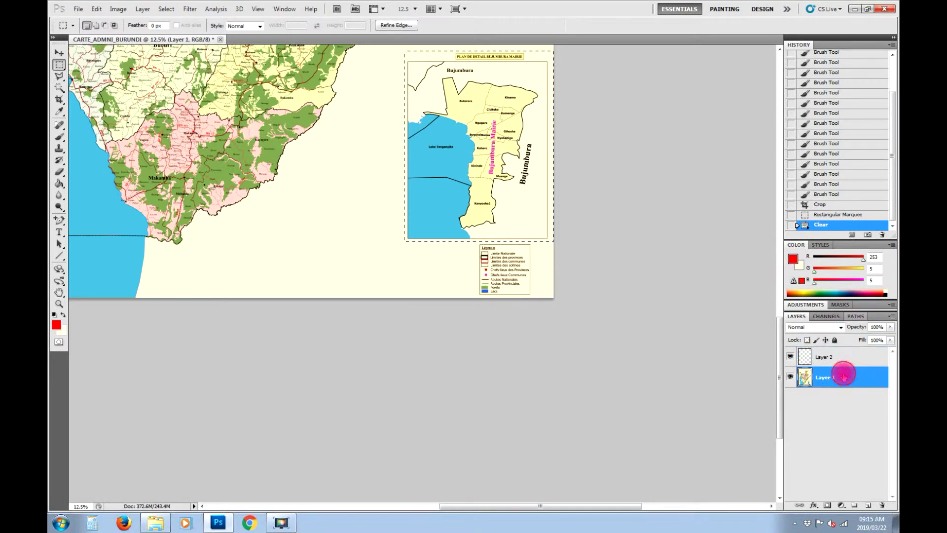
key(Delete)
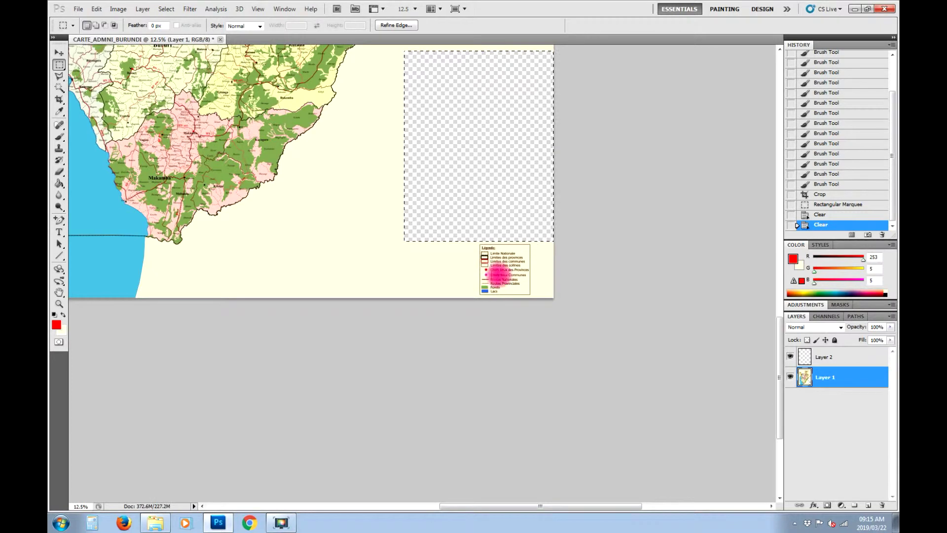
drag(477, 241, 535, 298)
key(Delete)
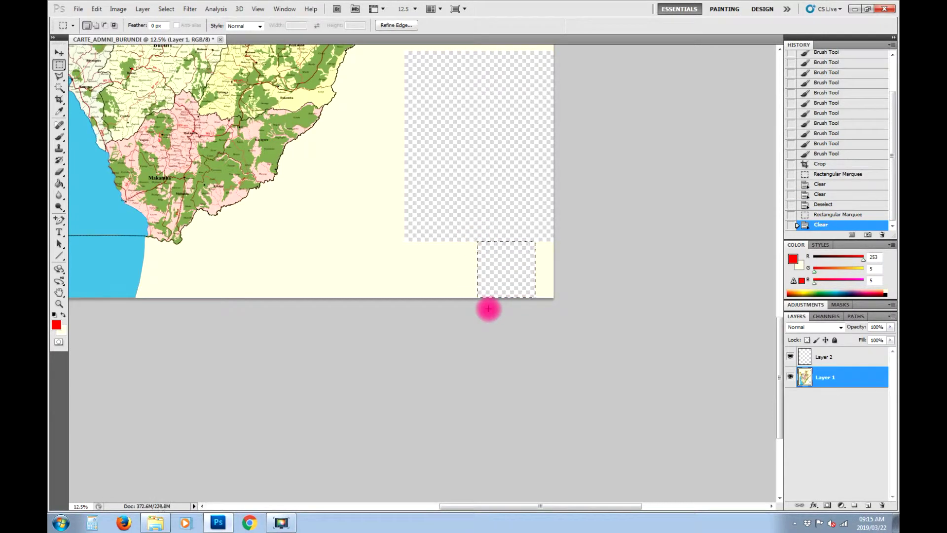
- Deselect the cleared area and save the map as a JPEG named BURUNDI.jpg in the Original folder
right_click(445, 247)
click(474, 255)
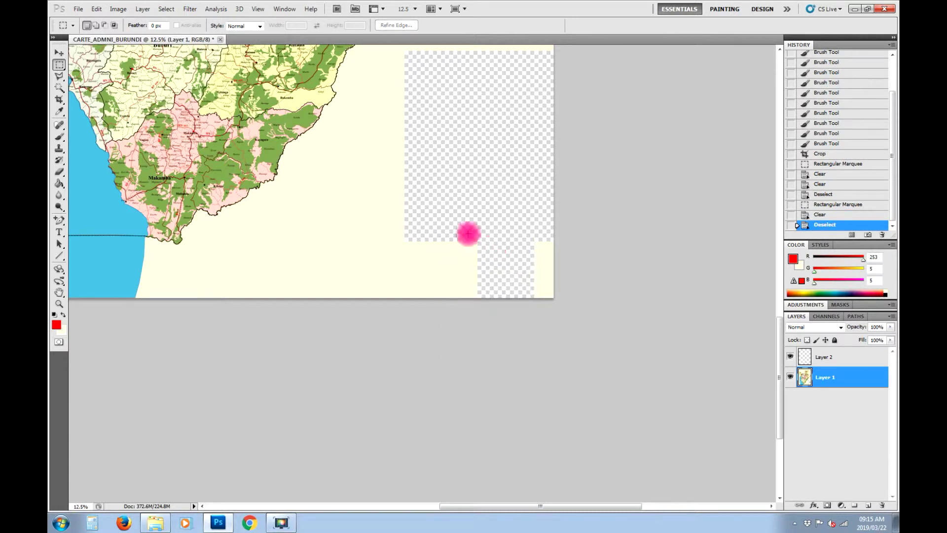
click(78, 9)
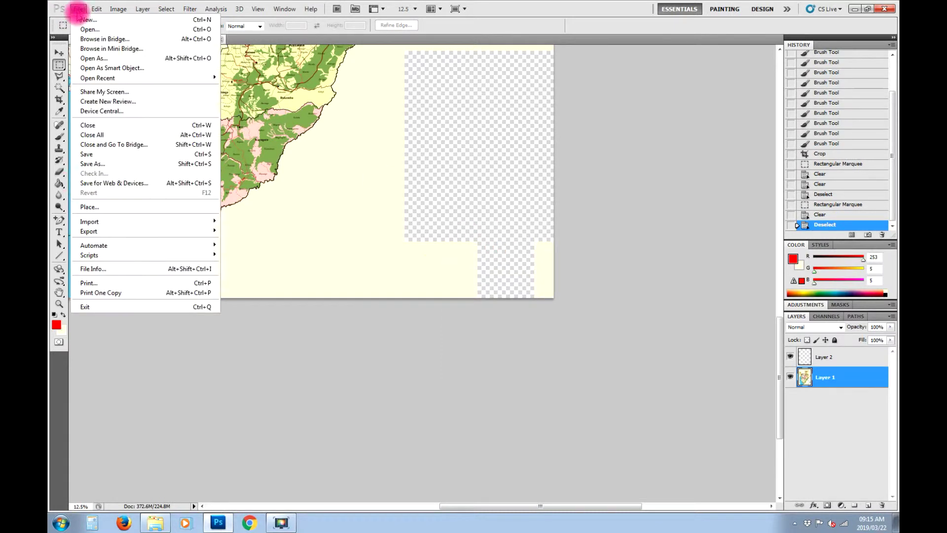
click(112, 163)
click(449, 325)
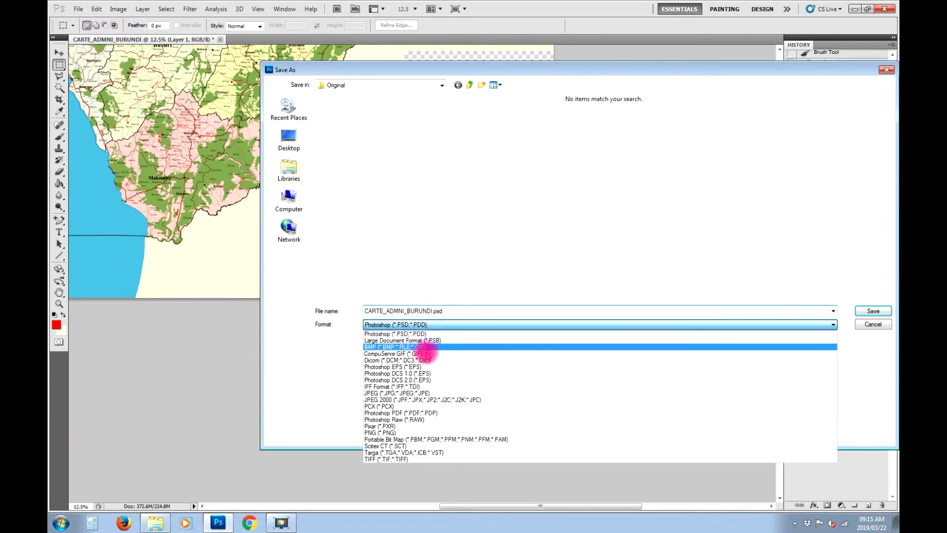
click(425, 393)
double_click(409, 311)
drag(408, 311, 285, 310)
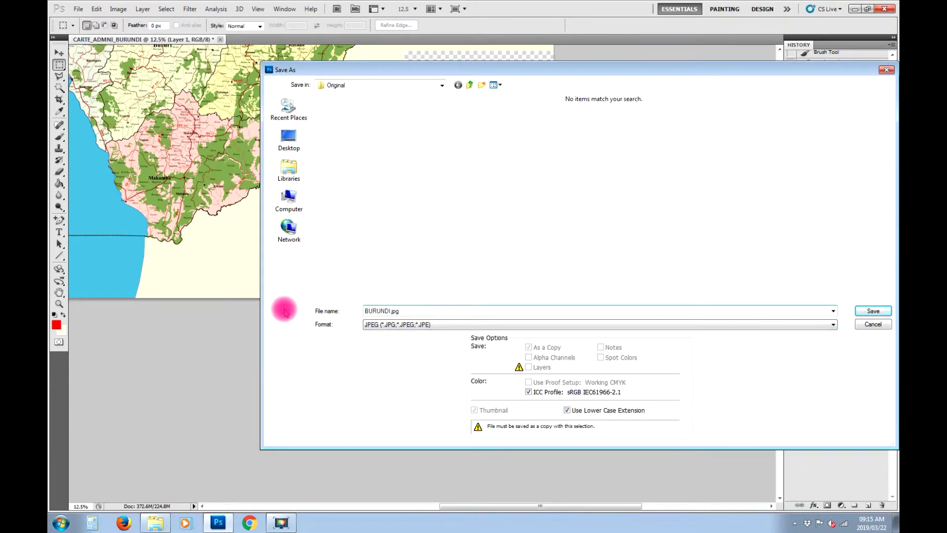
click(866, 310)
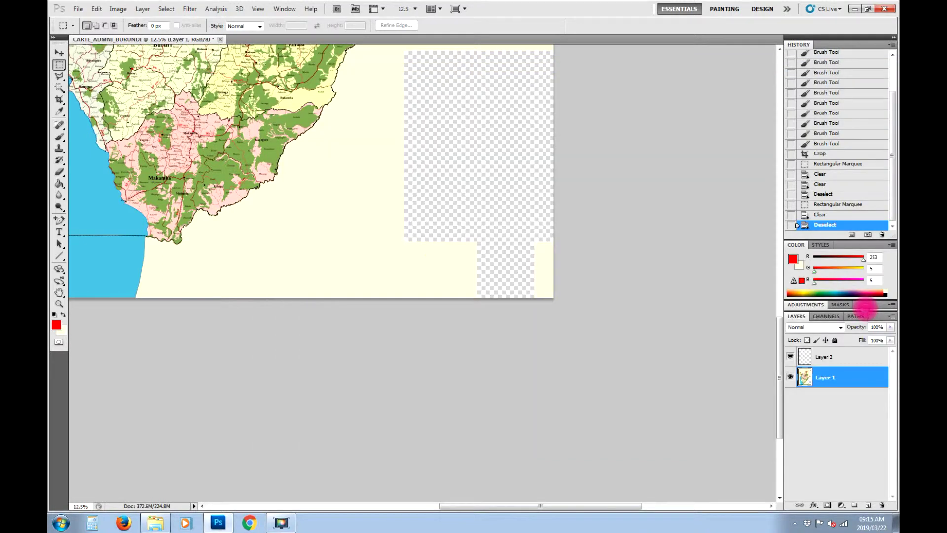
click(451, 154)
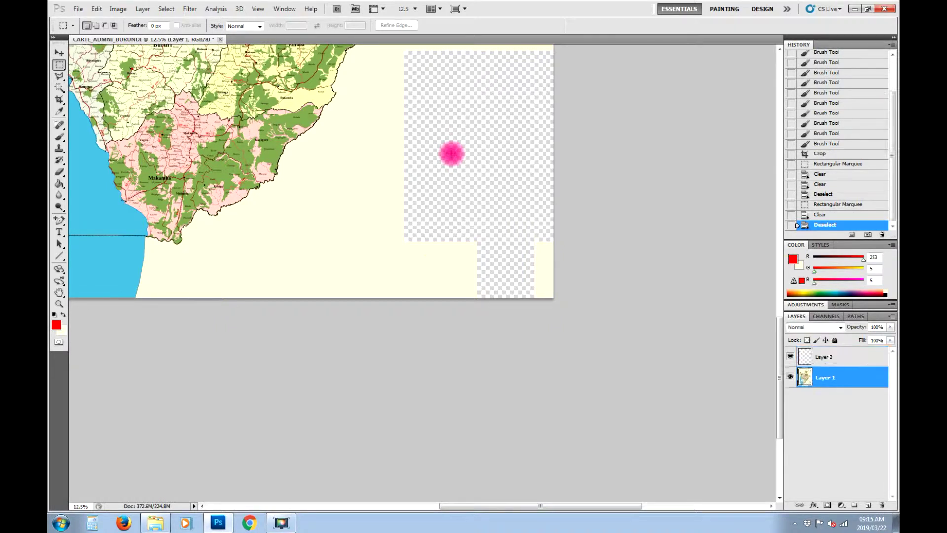
- Check BURUNDI.jpg in the Original folder, then close the folder window and quit Photoshop
click(155, 521)
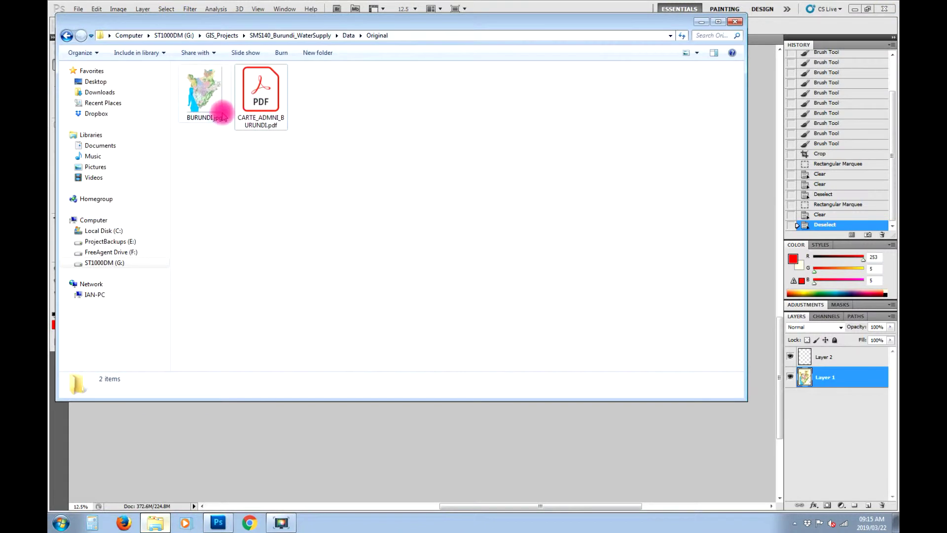
click(211, 103)
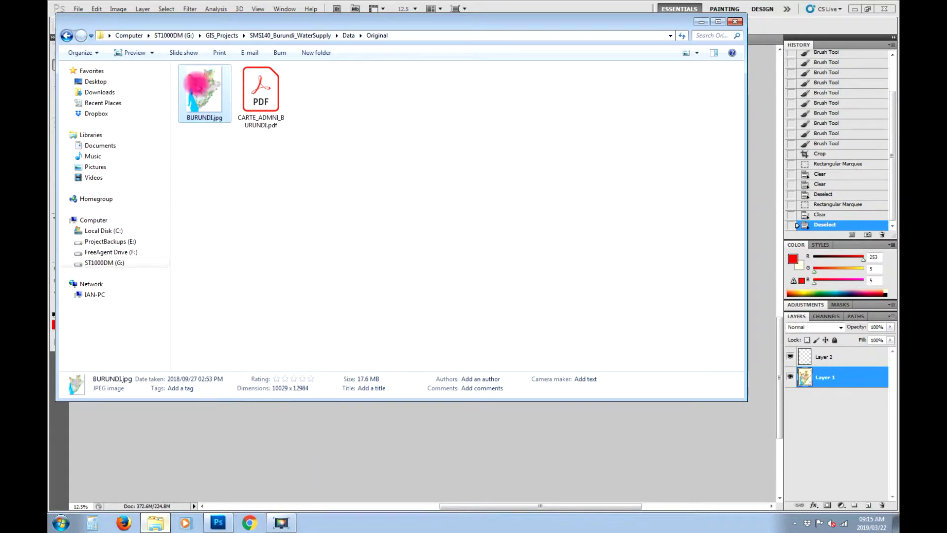
click(734, 21)
click(884, 9)
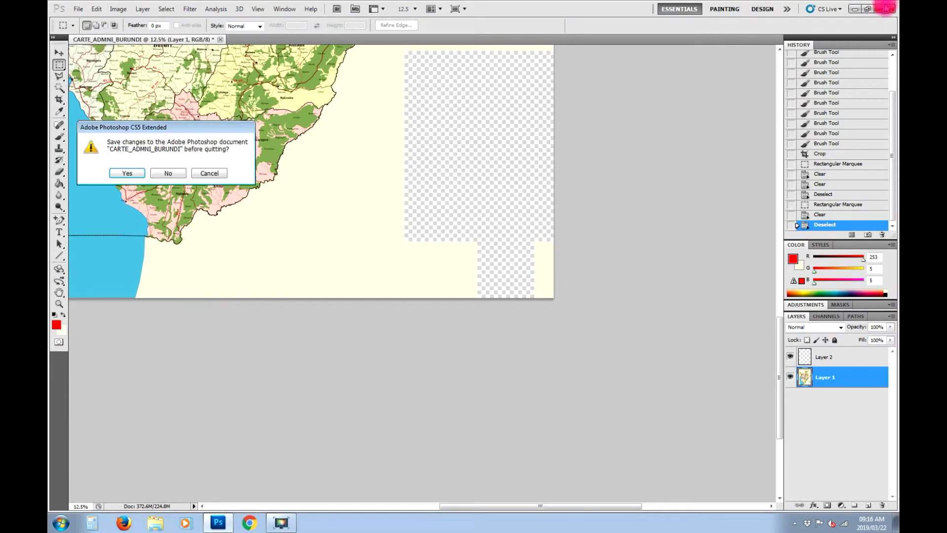
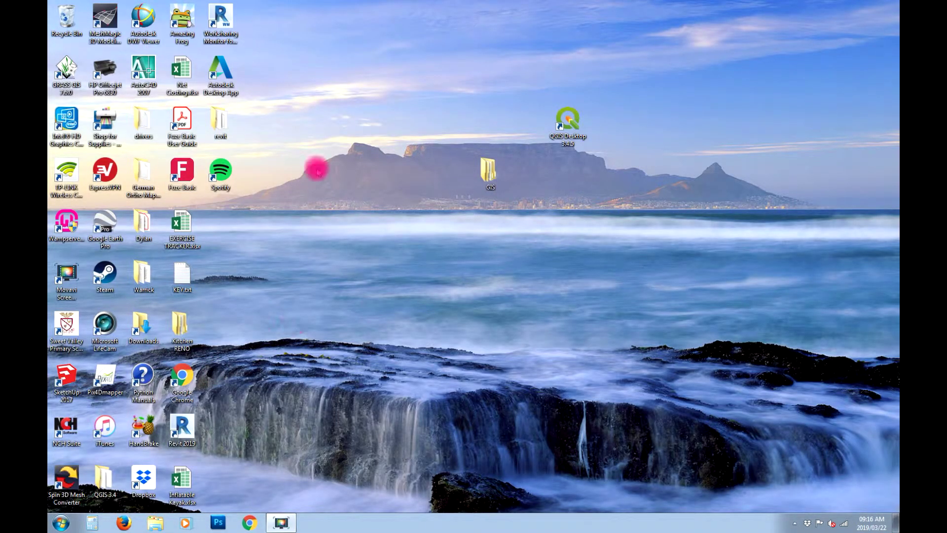
- Start a new project in QGIS and choose grid.csv from the GIS tables folder as the delimited text source
double_click(580, 116)
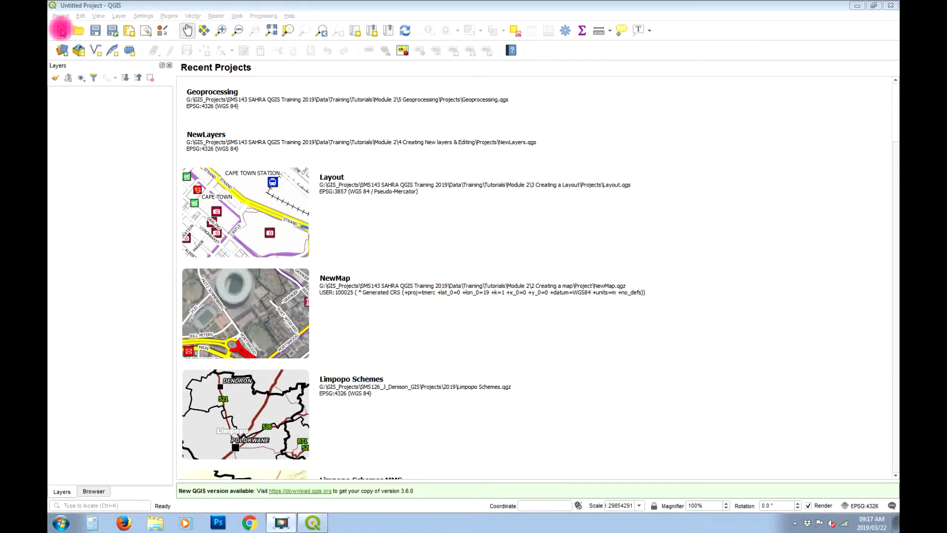
click(61, 32)
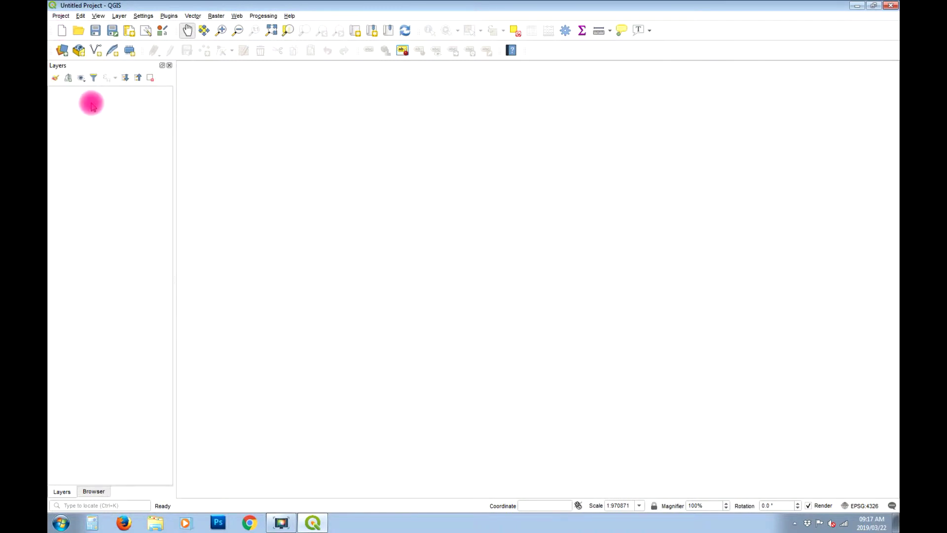
click(62, 51)
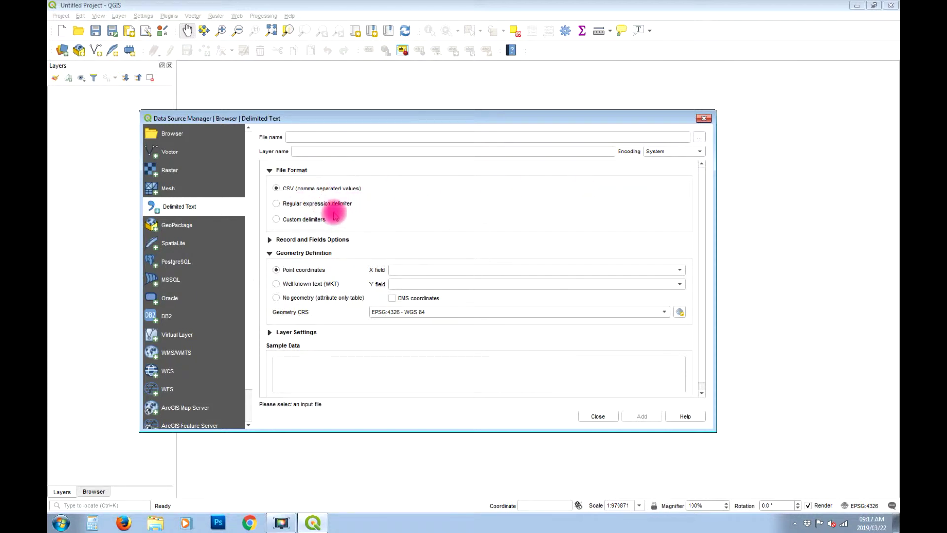
click(700, 137)
click(350, 239)
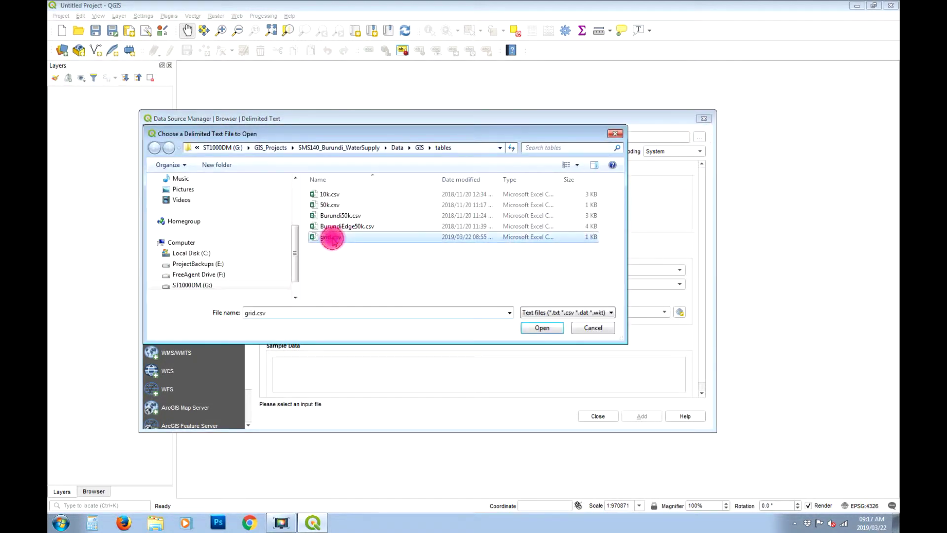
click(542, 328)
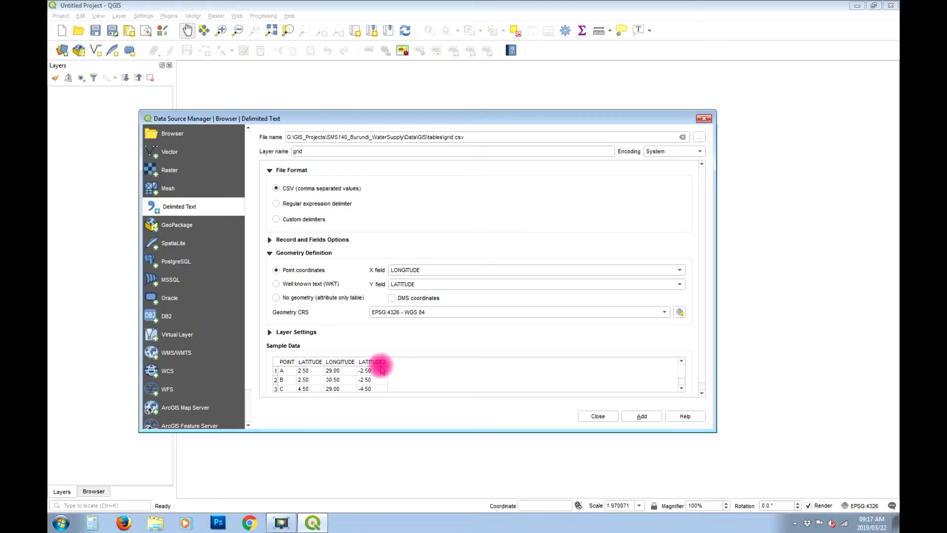
- Set the Y field to LATITUDE2 and add the grid points as a layer
click(436, 283)
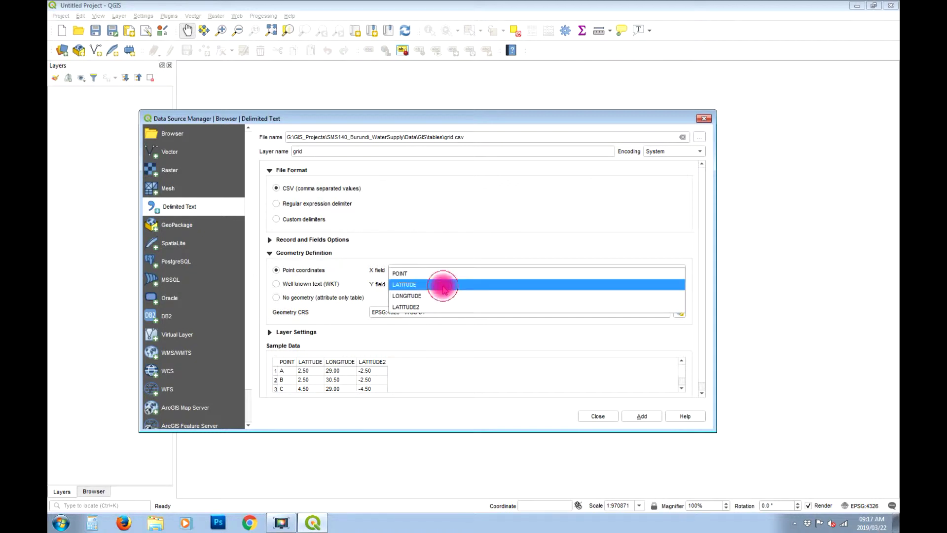
click(433, 306)
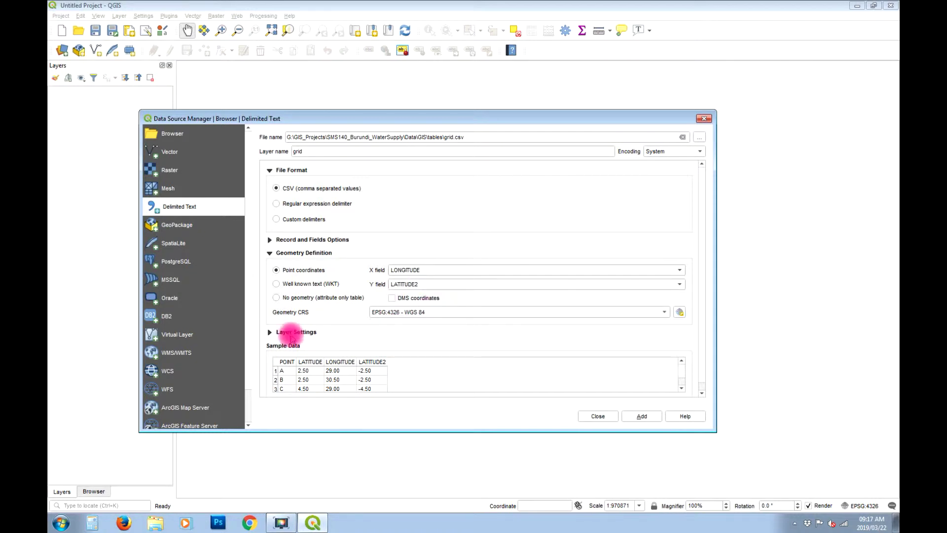
click(642, 415)
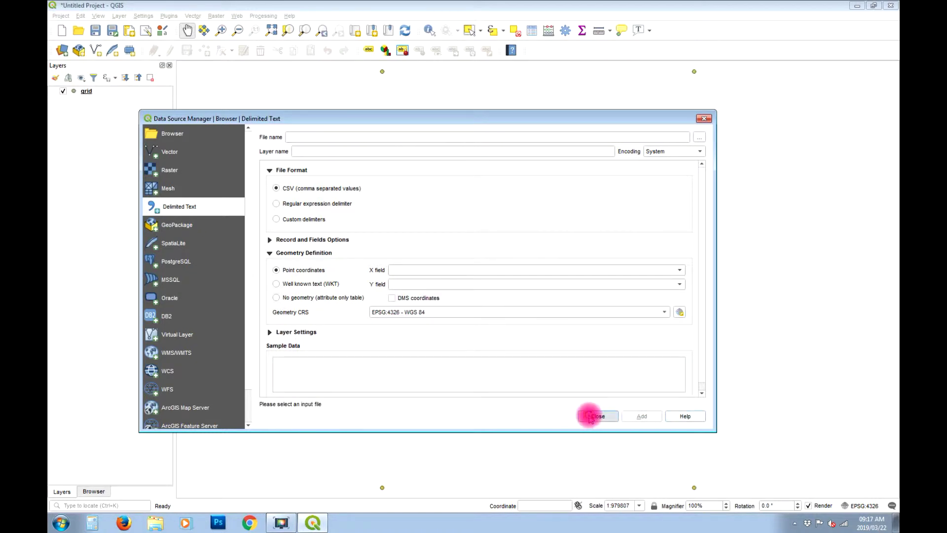
click(594, 417)
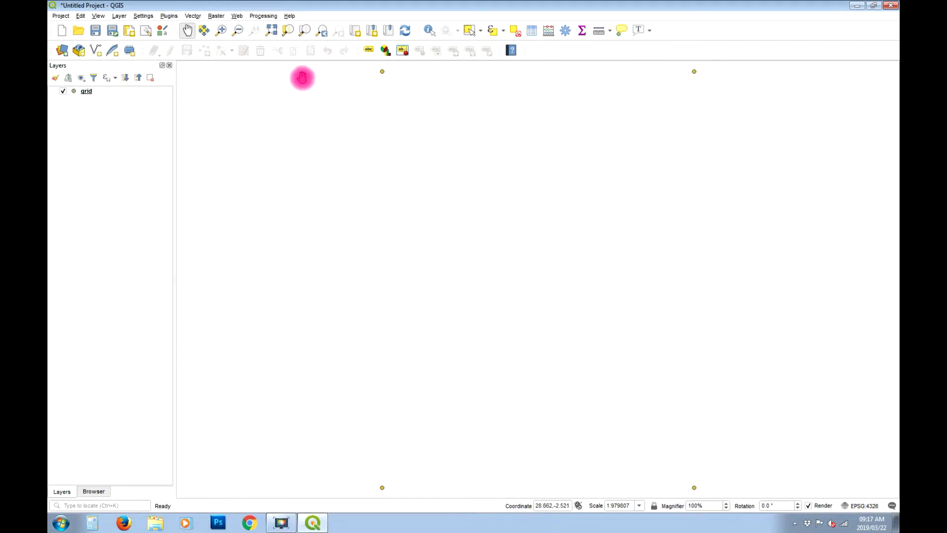
- Recolour the grid layer's point markers bright cyan (#25dbe4)
click(74, 94)
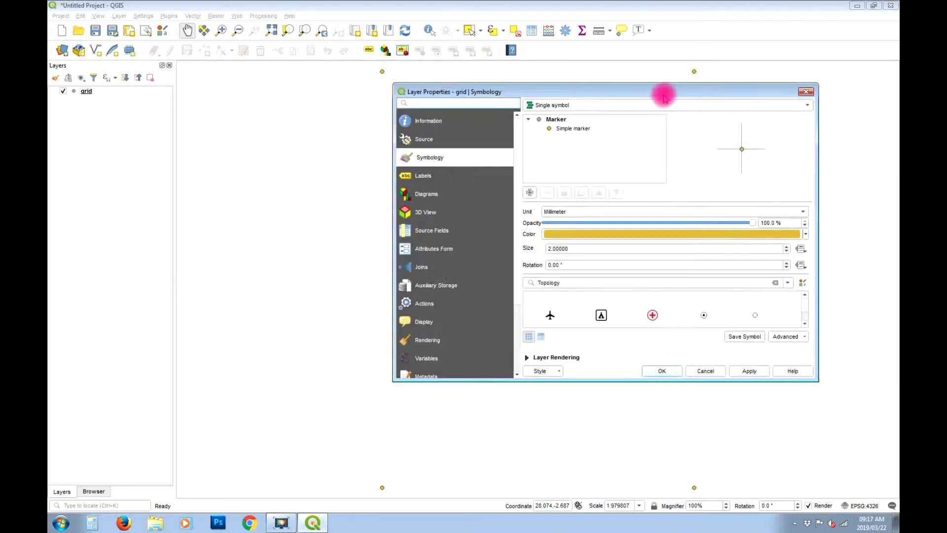
click(589, 250)
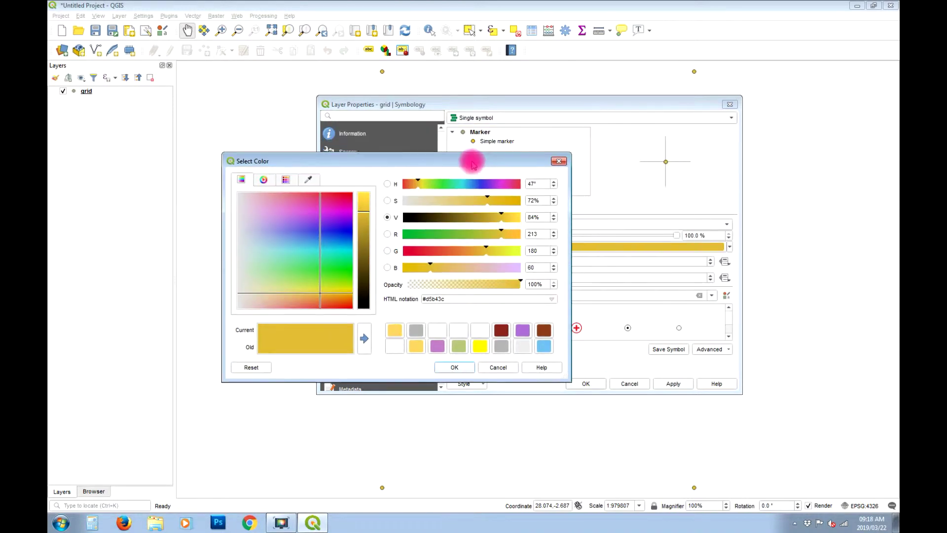
click(332, 236)
drag(330, 249, 329, 262)
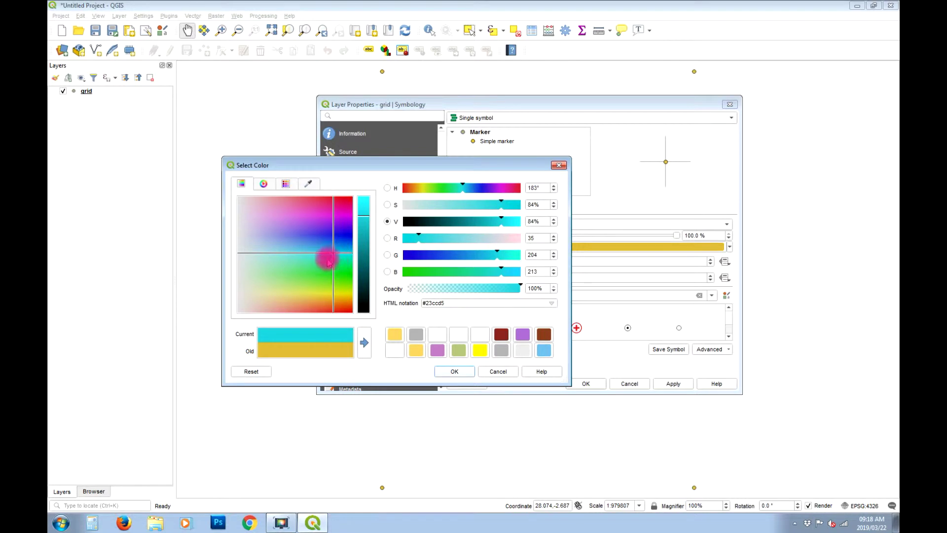
click(364, 200)
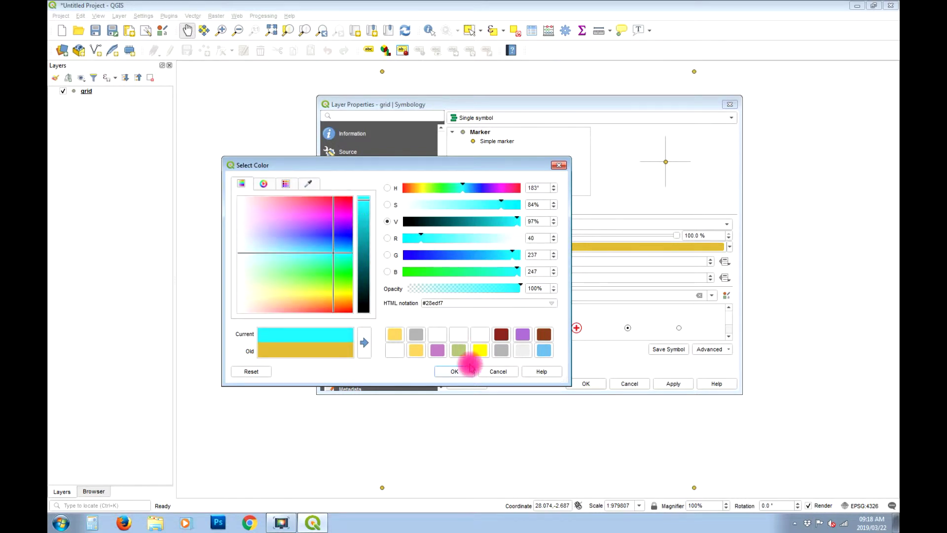
click(363, 204)
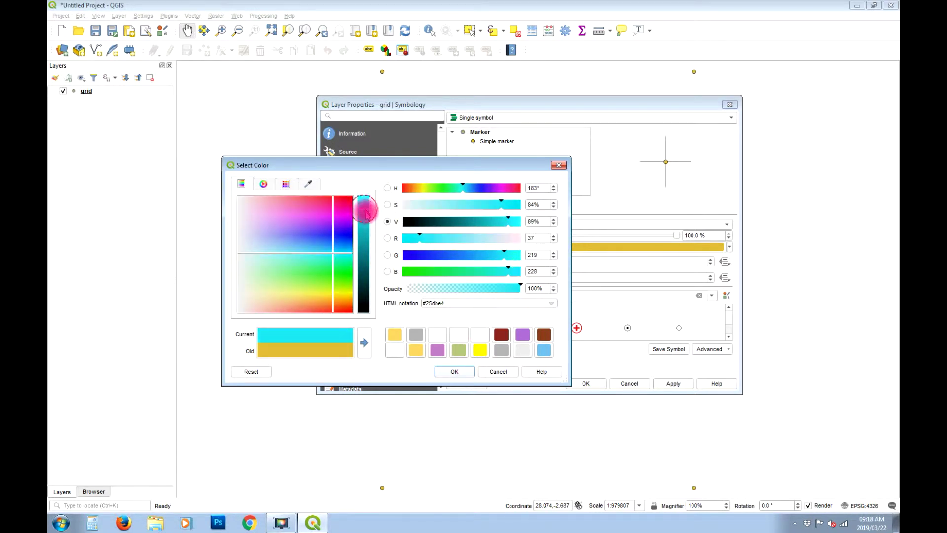
click(454, 370)
click(585, 383)
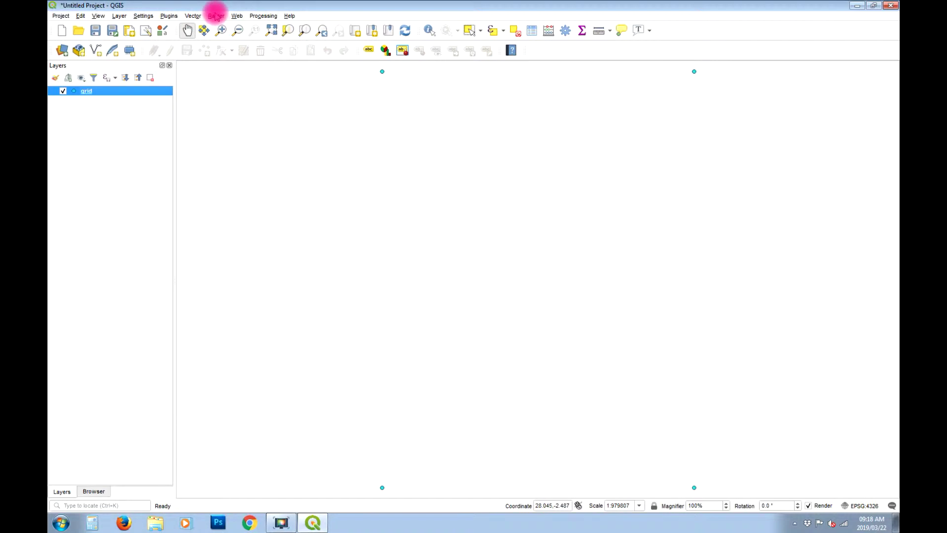
- Check among the installed plugins that Georeferencer GDAL is enabled
click(168, 17)
click(187, 30)
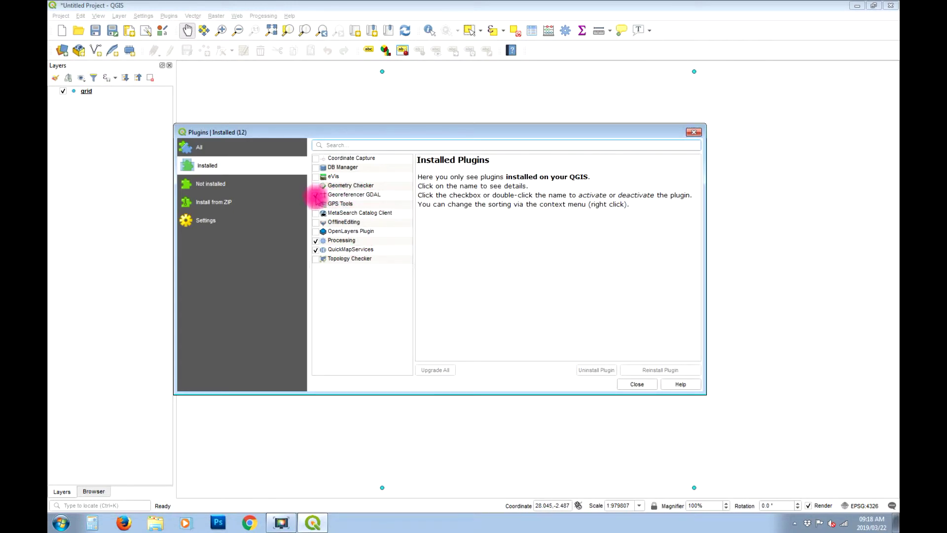
click(636, 384)
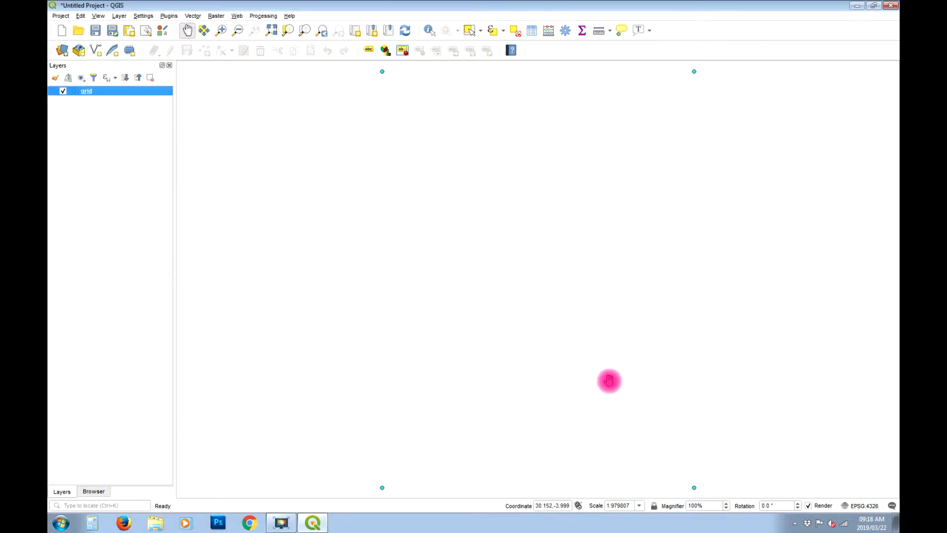
- Open the Georeferencer and close its GCP table
click(217, 16)
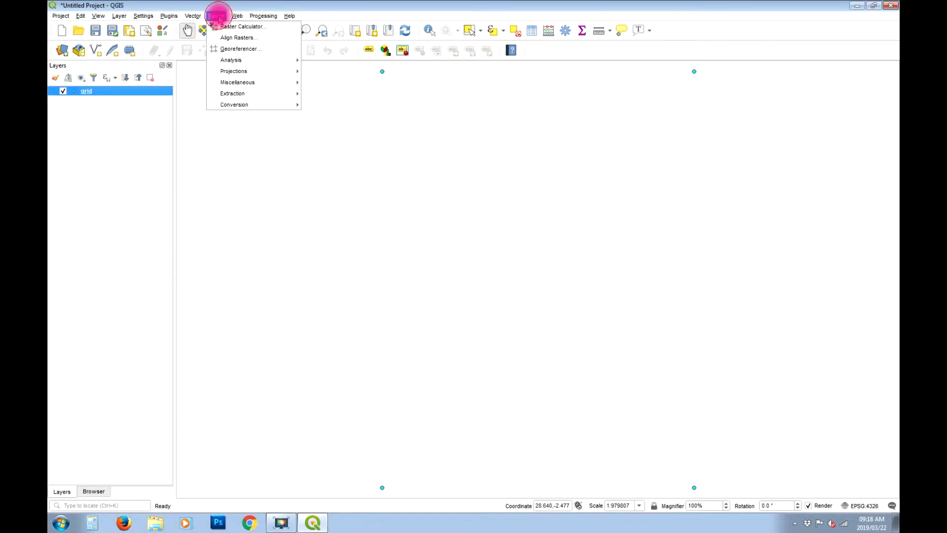
click(255, 49)
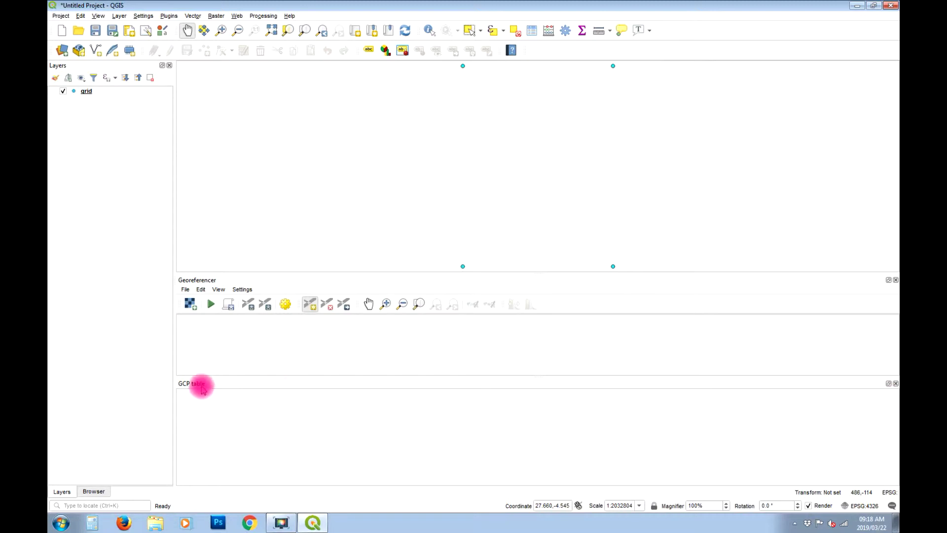
click(895, 384)
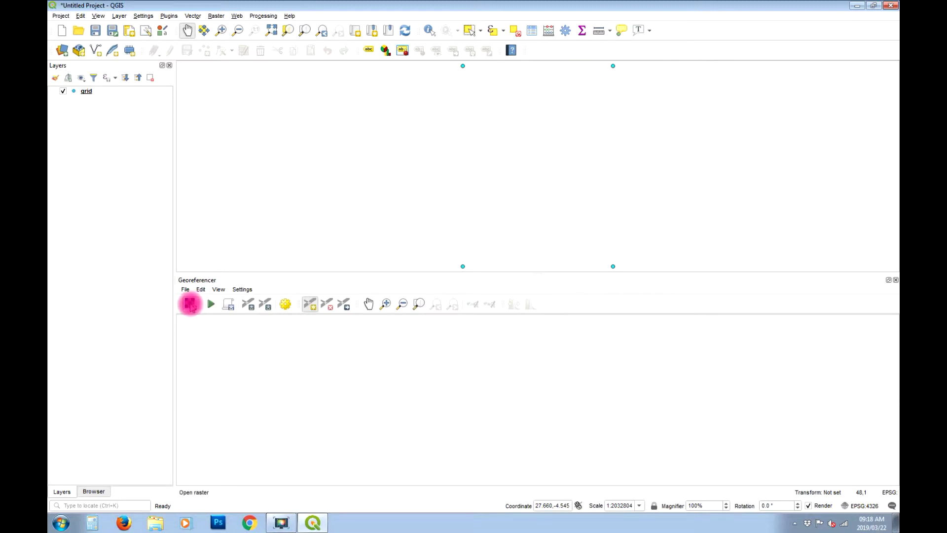
- Load the raster BURUNDI.jpg from the Original folder into the Georeferencer
click(191, 305)
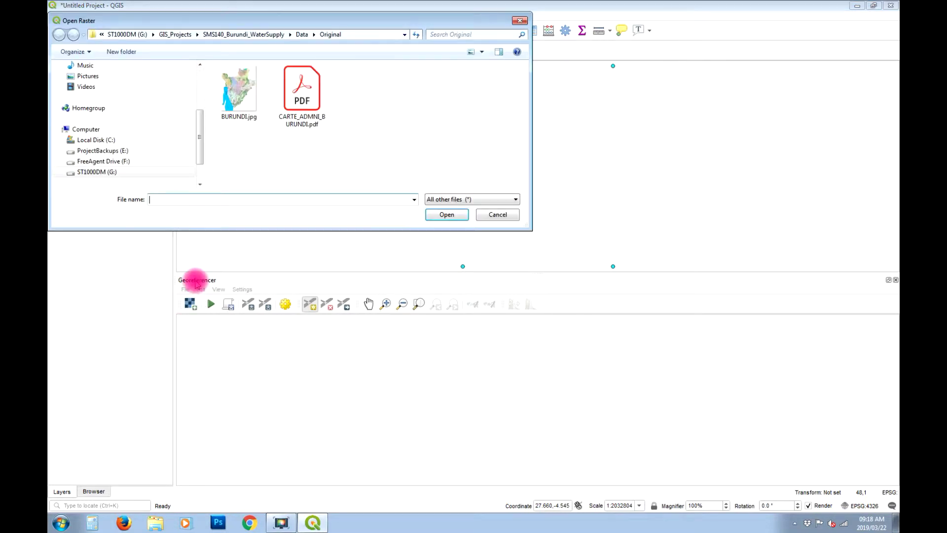
click(238, 91)
click(446, 214)
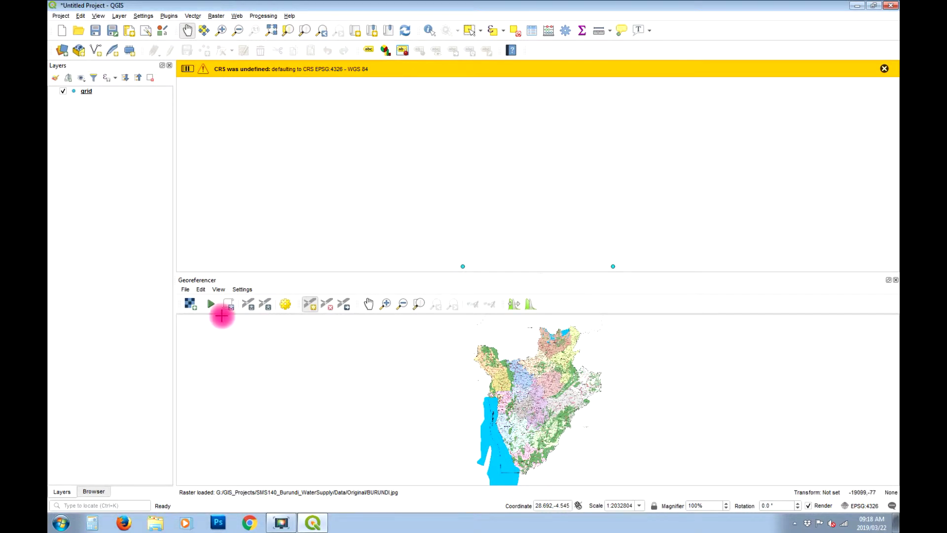
- Review the Georeferencer's configuration options, including residual units and window docking
click(242, 290)
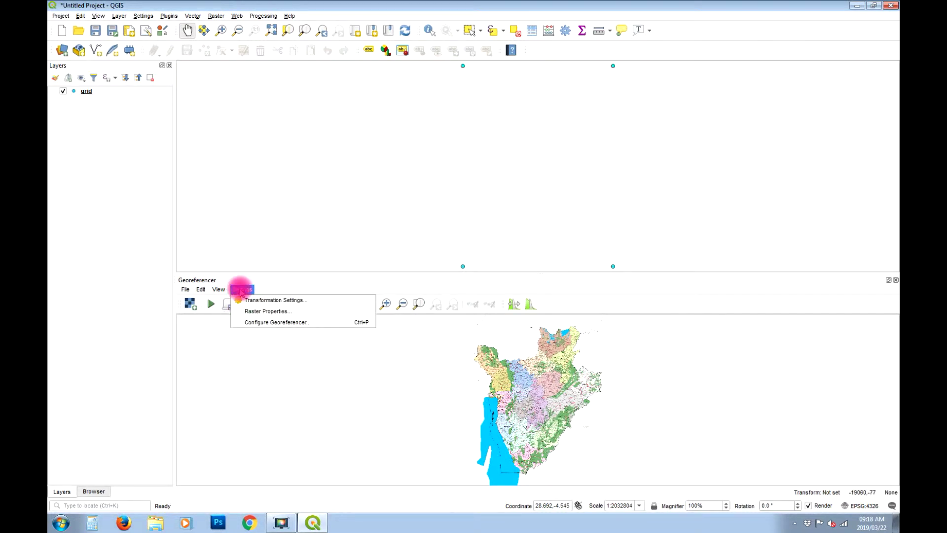
click(253, 322)
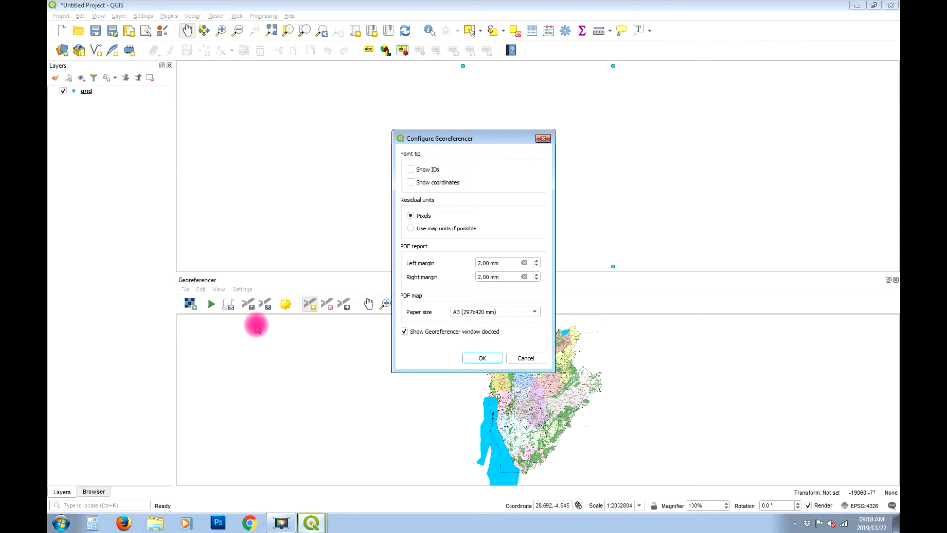
click(523, 358)
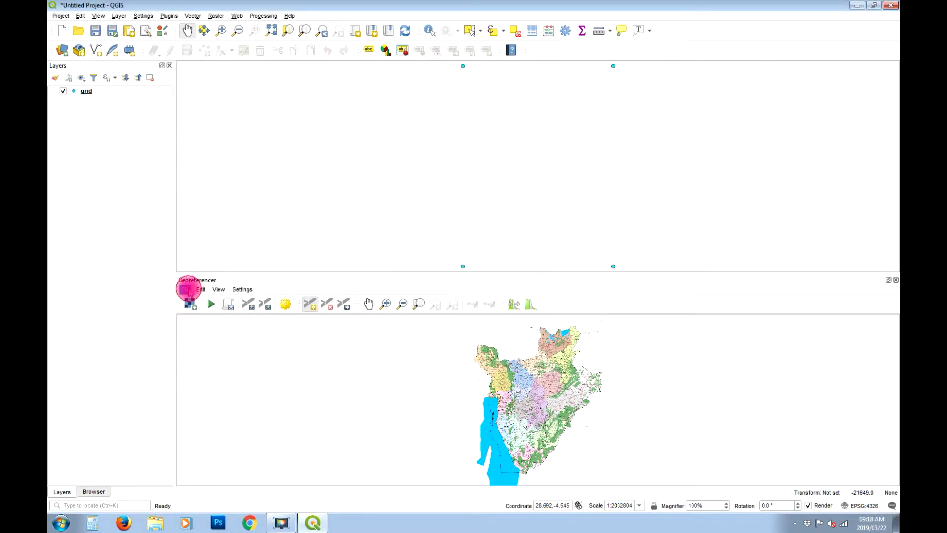
click(186, 290)
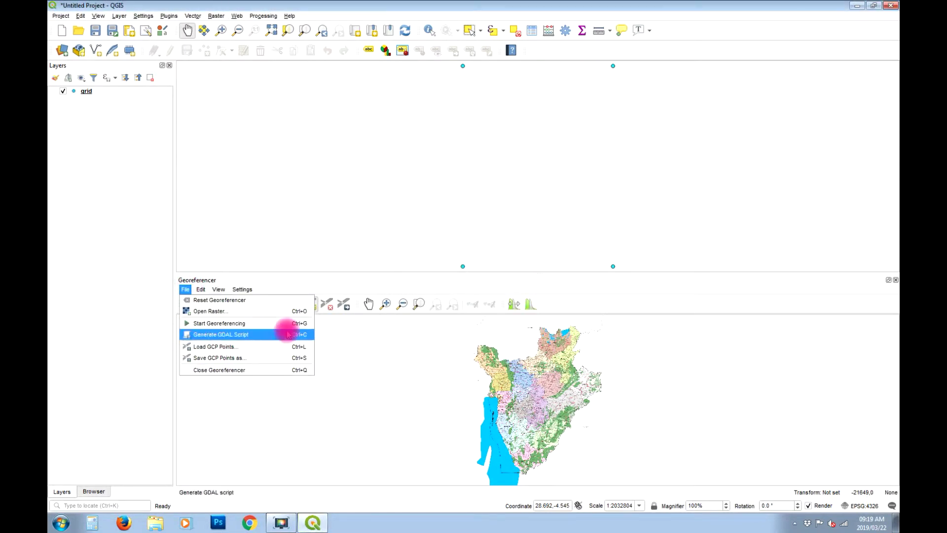
click(576, 311)
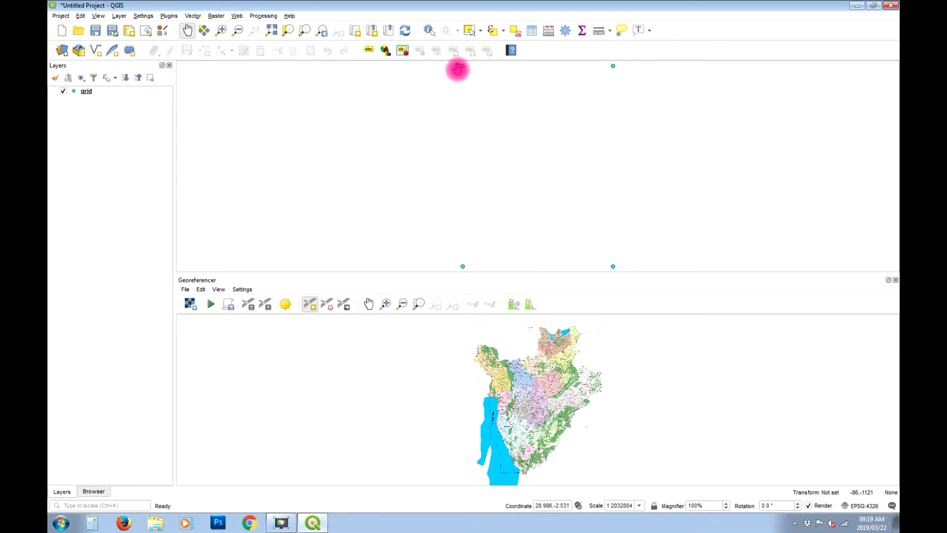
- Enable snapping for the project and switch it from all layers to Advanced Configuration
click(56, 14)
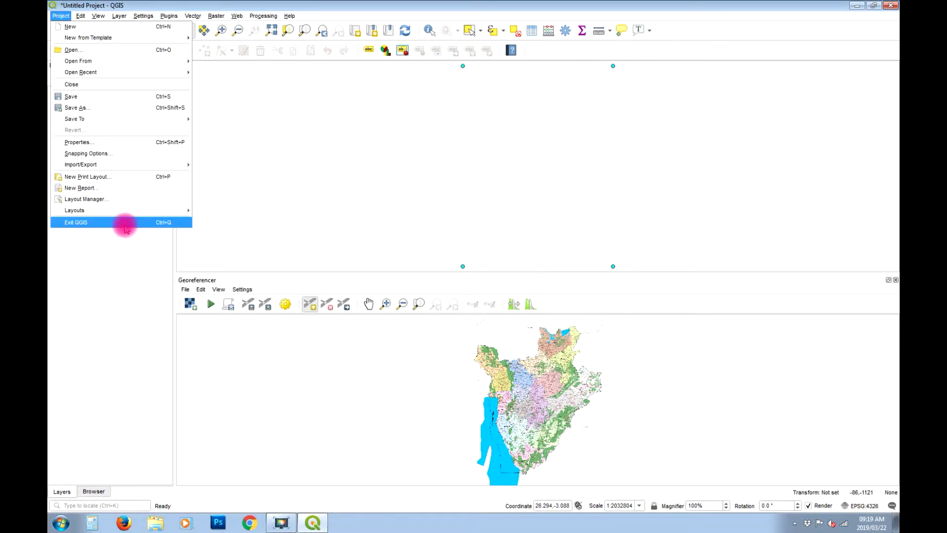
click(110, 150)
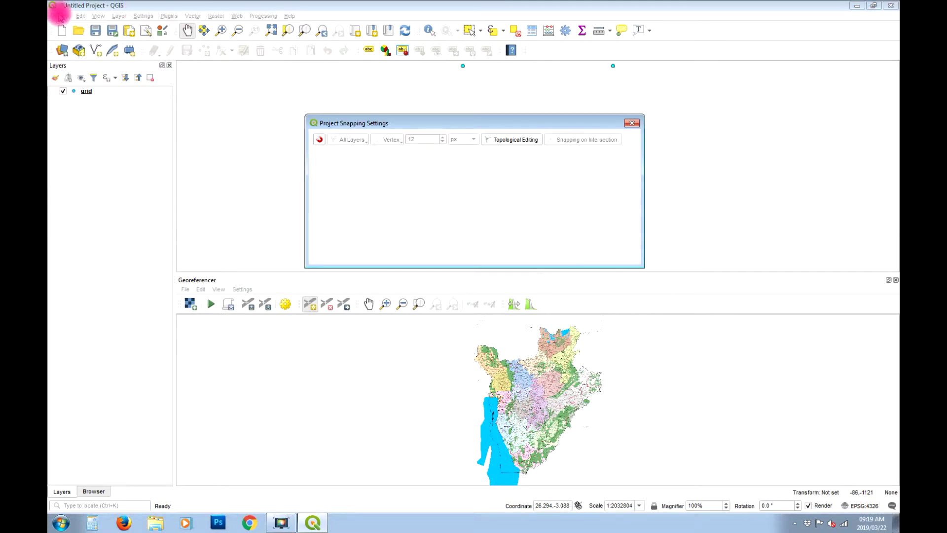
click(319, 139)
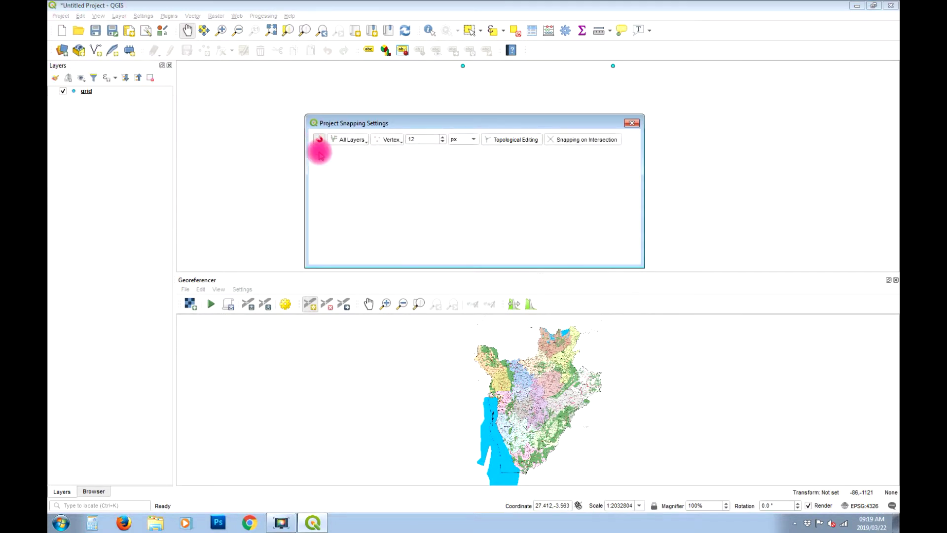
click(352, 139)
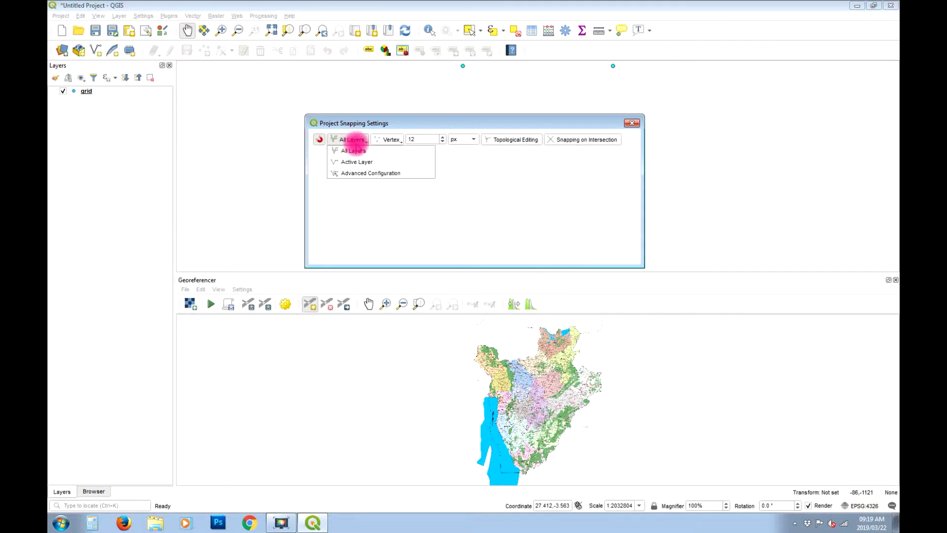
click(354, 173)
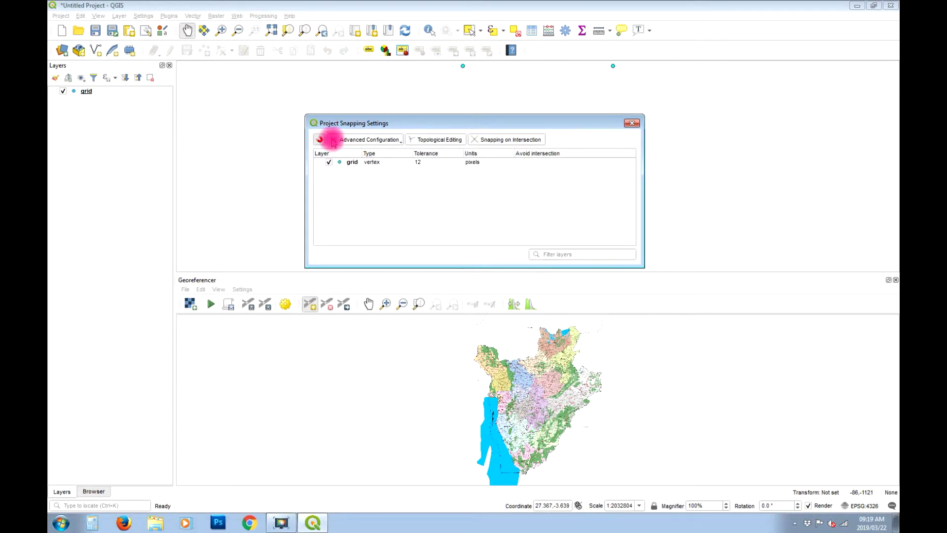
click(630, 123)
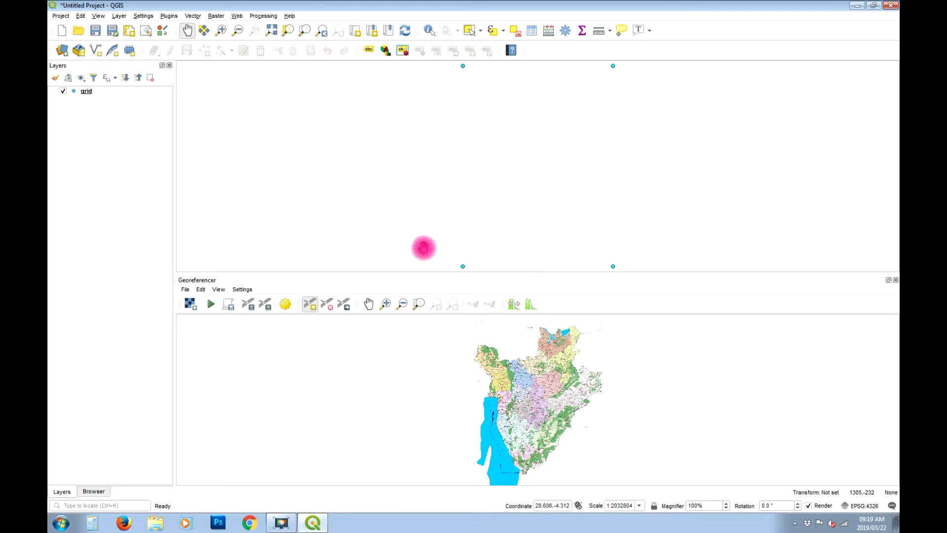
- Add a control point on the red northeast grid mark near Gasenyi, matched to the map canvas grid point at X 30.5, Y -2.5
click(385, 303)
click(586, 329)
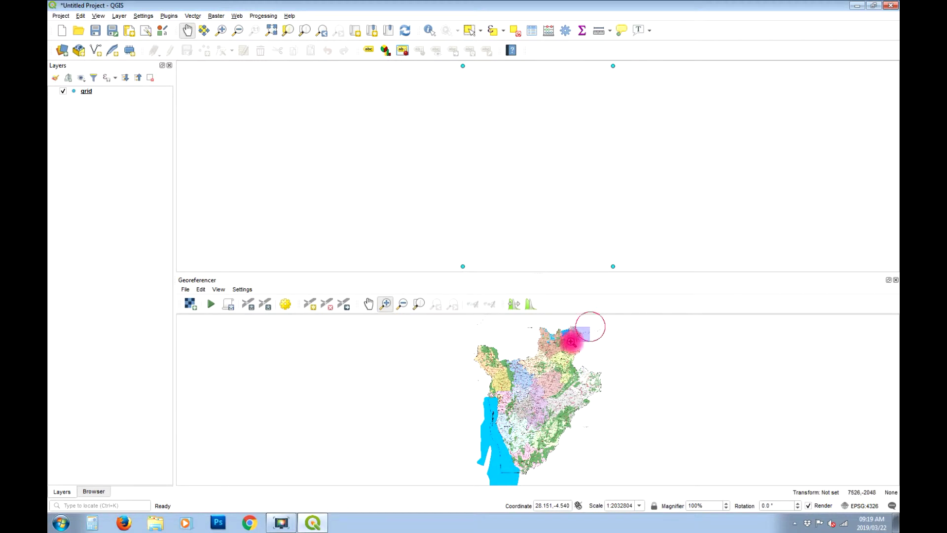
click(545, 373)
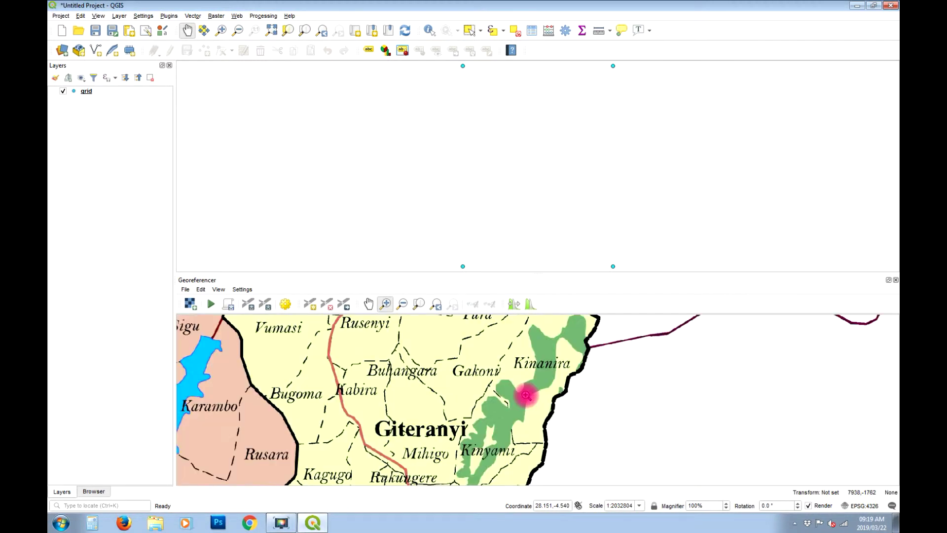
click(368, 303)
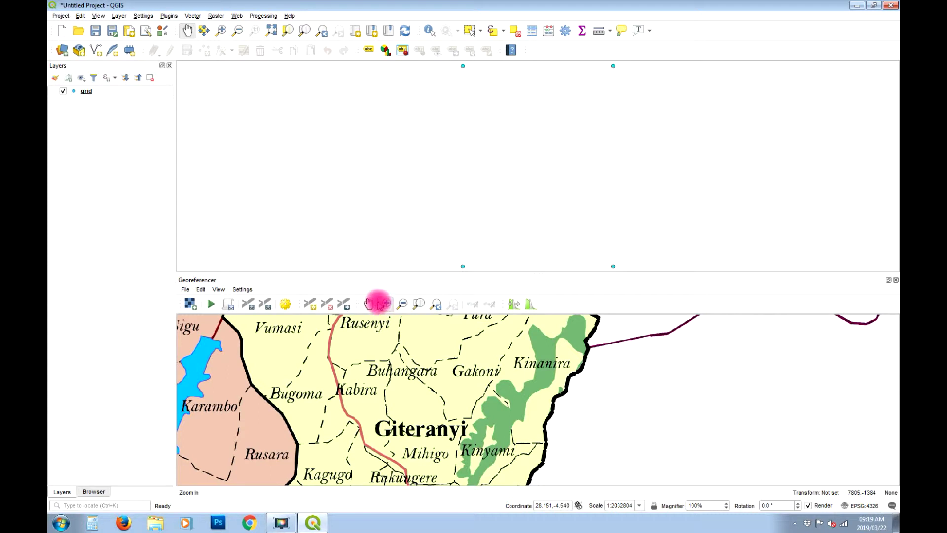
drag(469, 434, 566, 401)
click(385, 302)
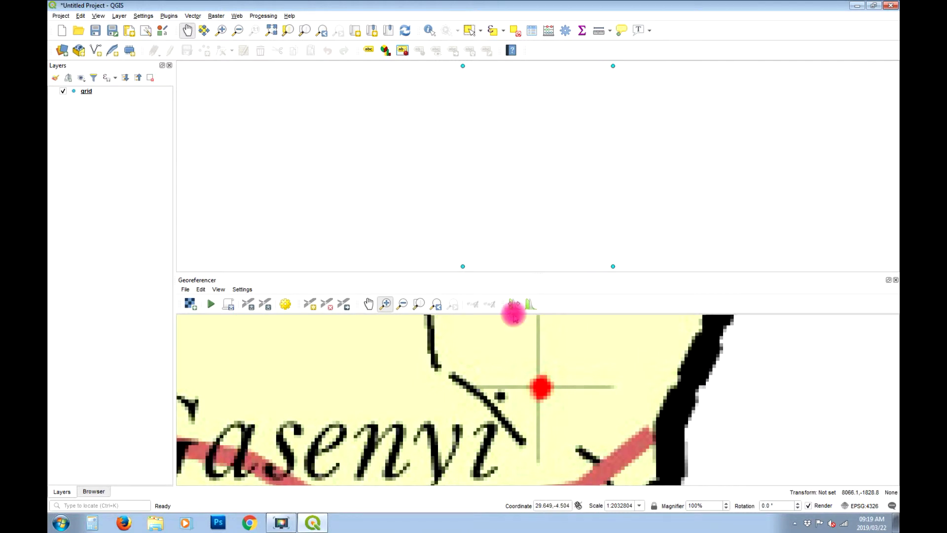
click(312, 305)
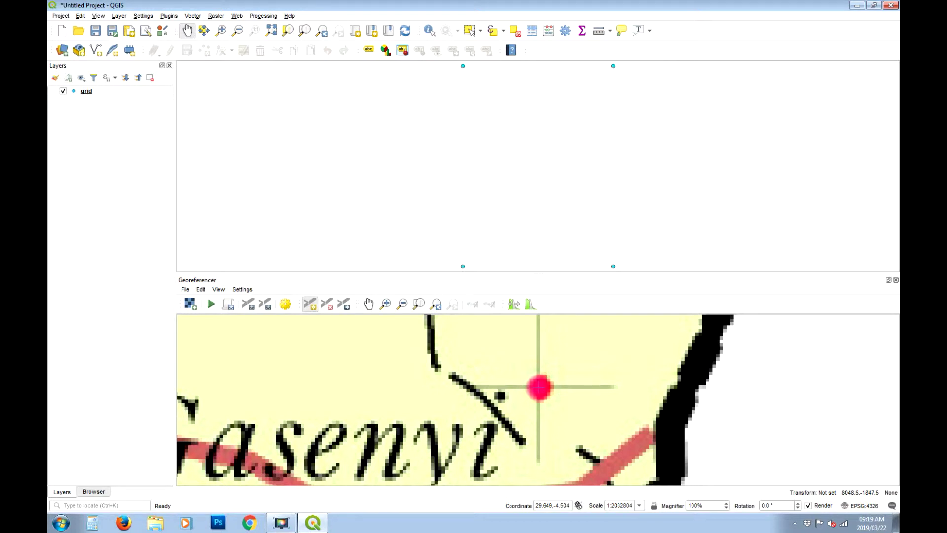
click(538, 387)
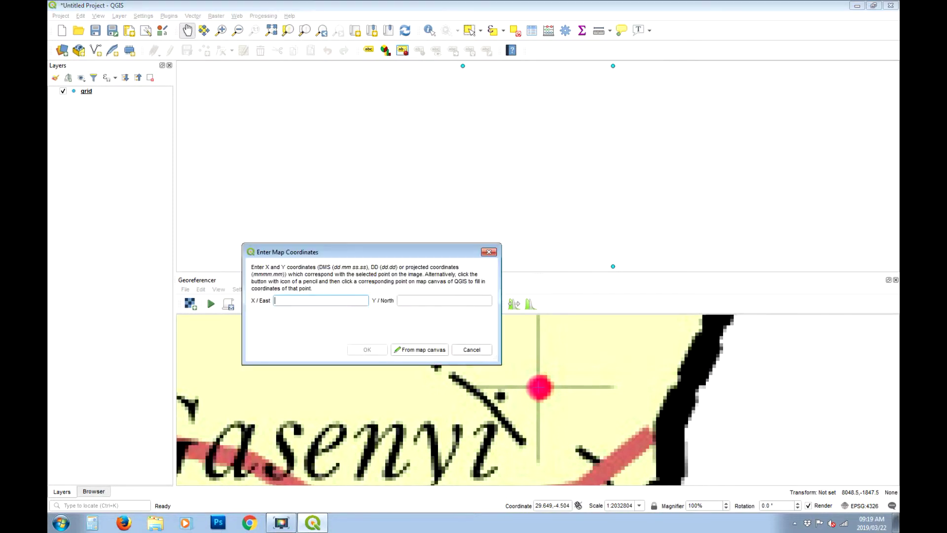
click(419, 351)
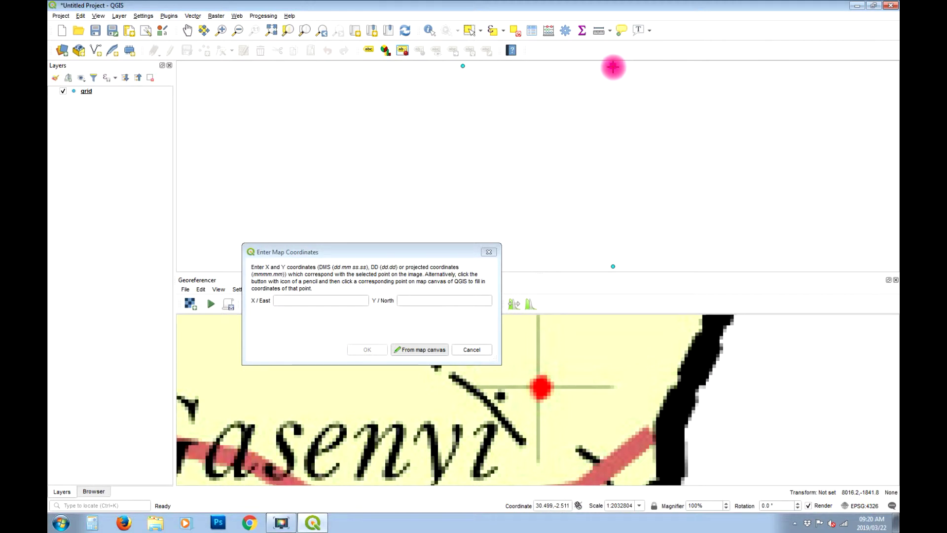
click(613, 66)
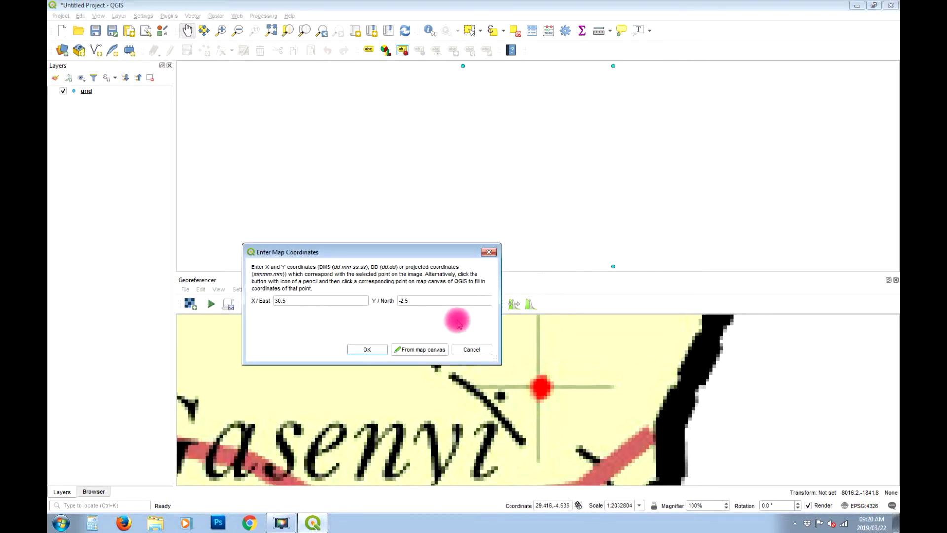
click(366, 346)
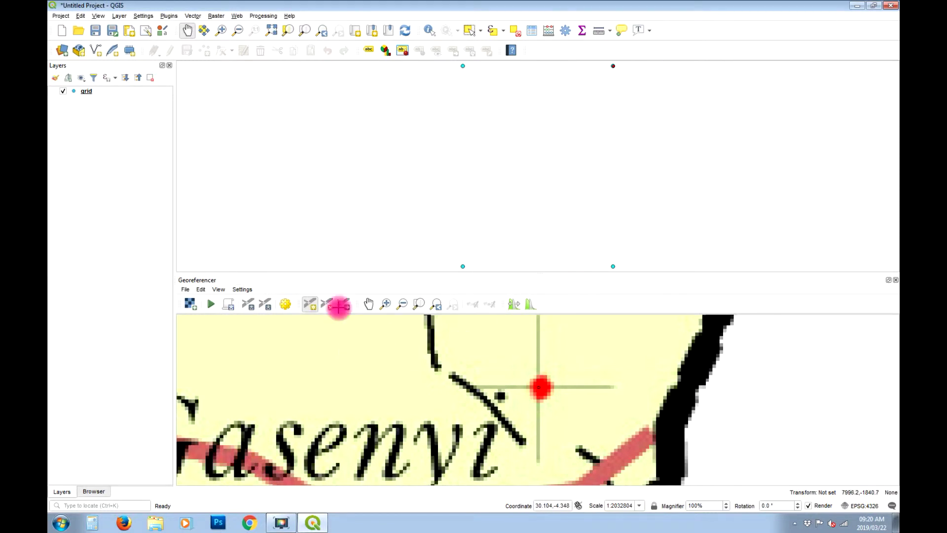
- Add a control point on the raster's red southeast grid mark, matched to the map canvas grid point at X 30.5, Y -4.5
click(419, 304)
click(384, 303)
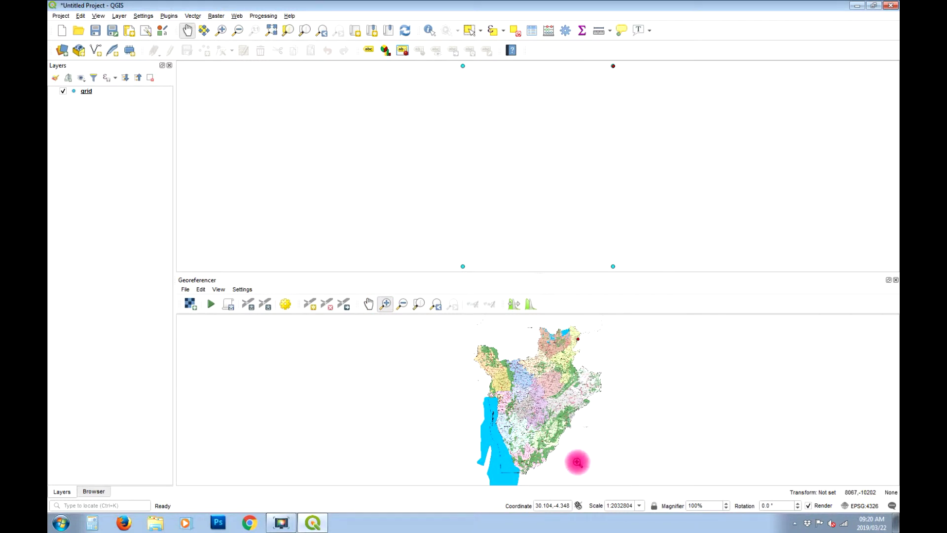
click(581, 478)
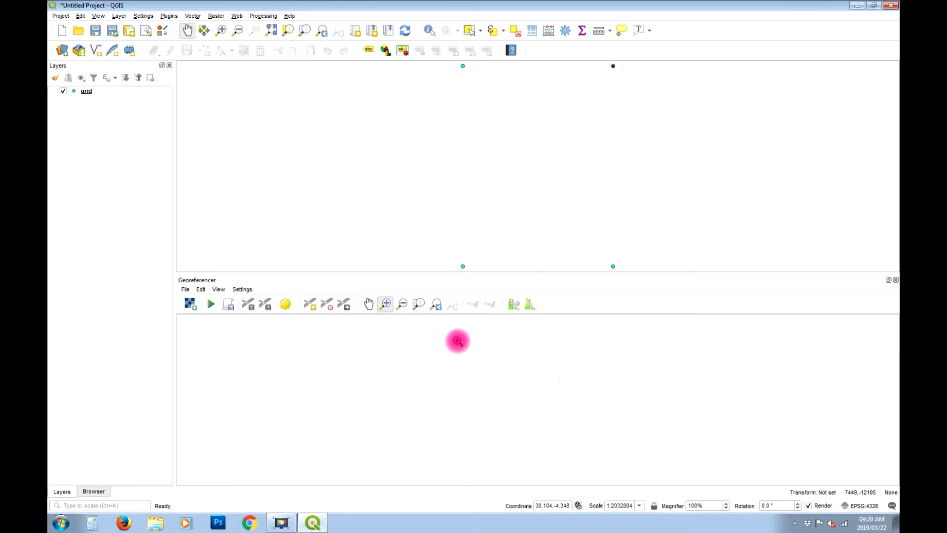
click(370, 304)
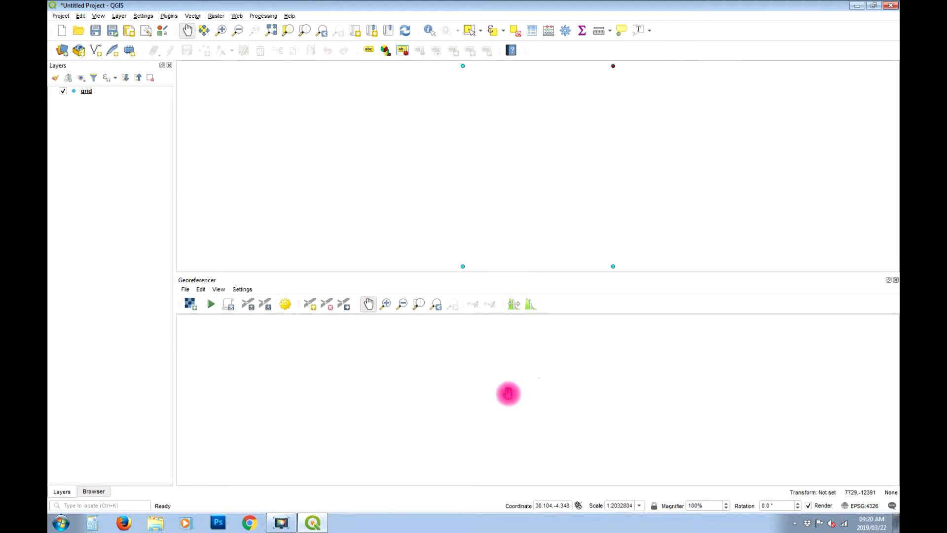
click(386, 304)
click(517, 373)
drag(520, 359, 472, 401)
click(310, 303)
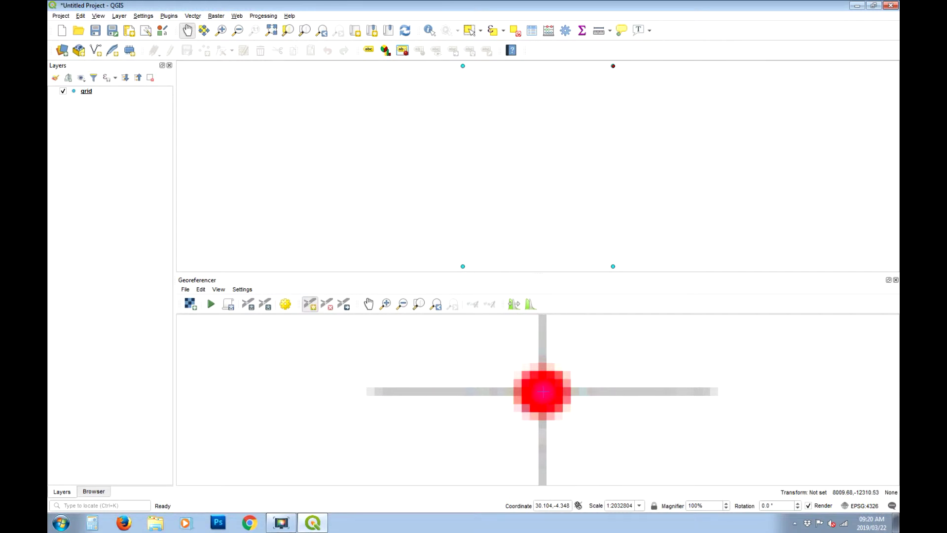
click(542, 391)
click(430, 351)
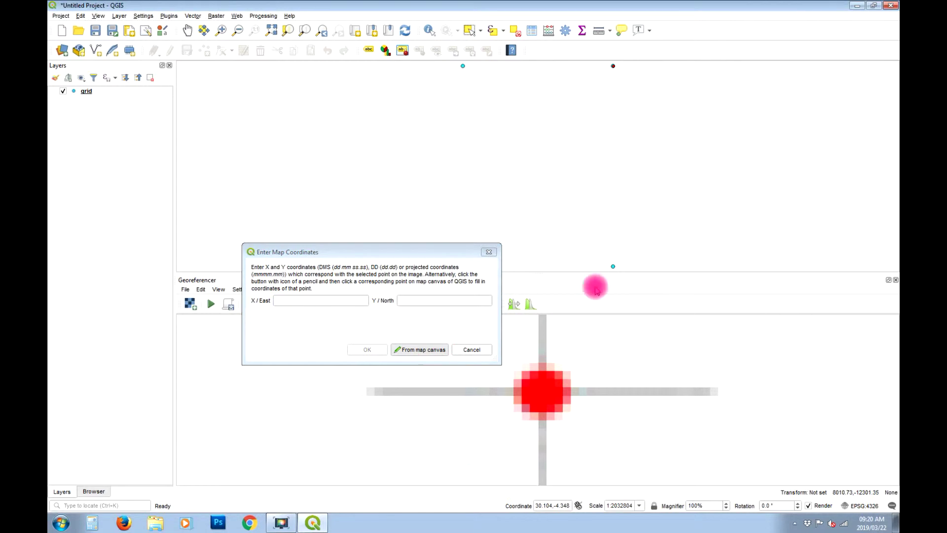
click(615, 267)
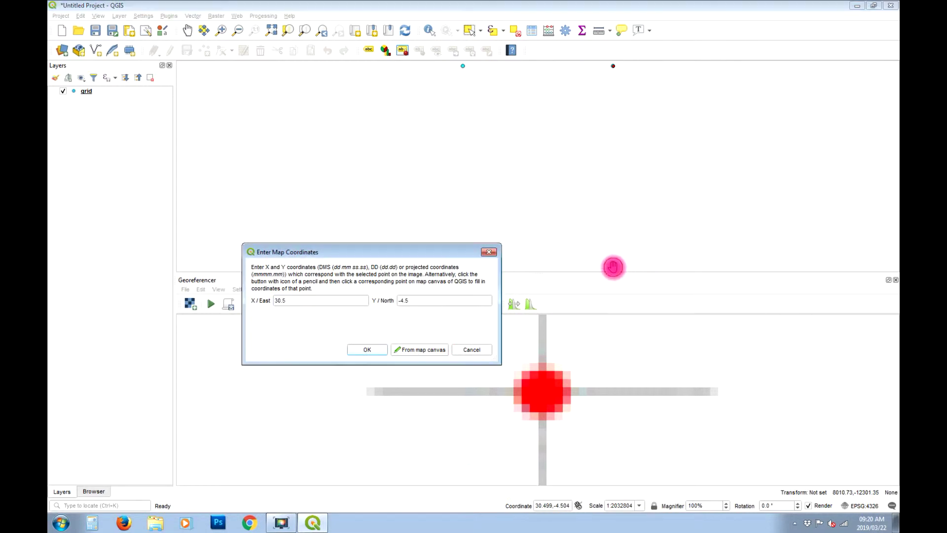
click(363, 349)
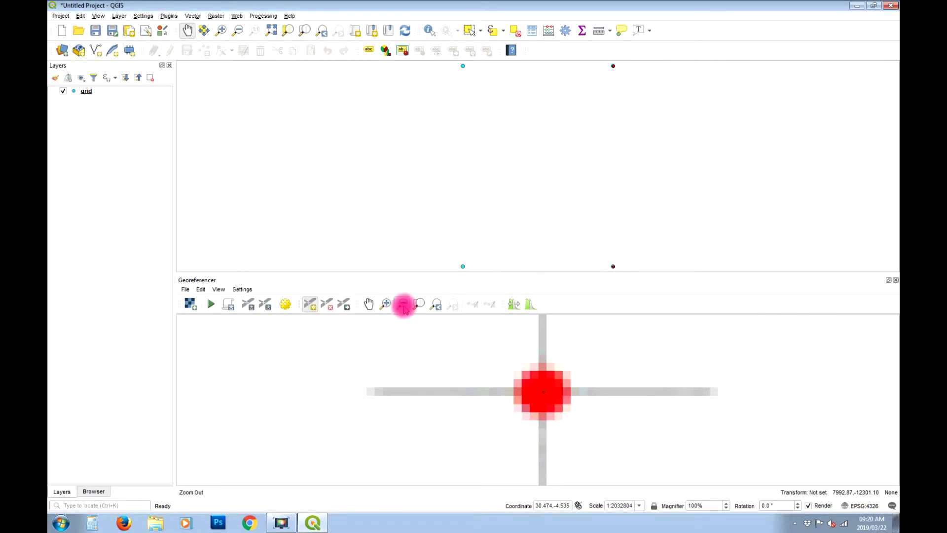
- Add a control point on the raster's black northwest grid mark, taking its coordinates from the northwest grid point on the map canvas
click(419, 304)
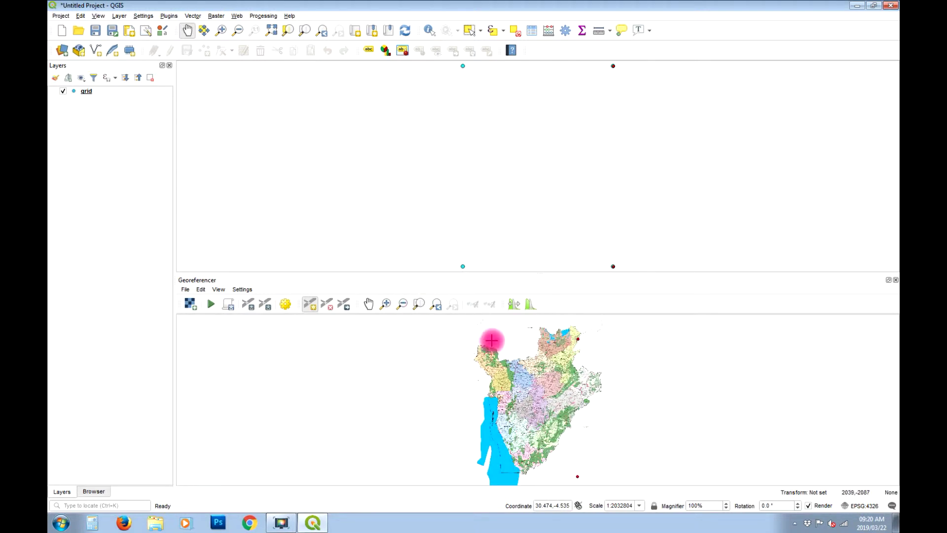
click(385, 303)
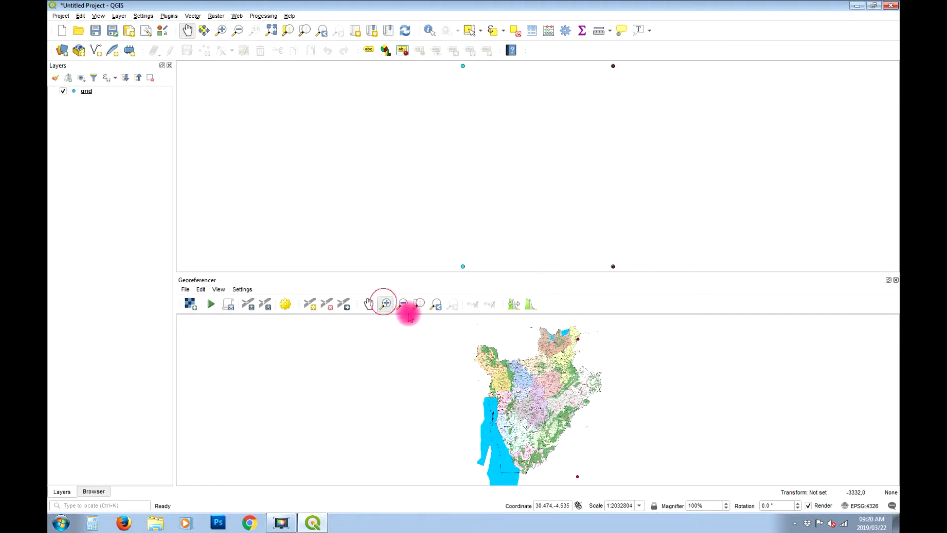
click(483, 339)
click(503, 410)
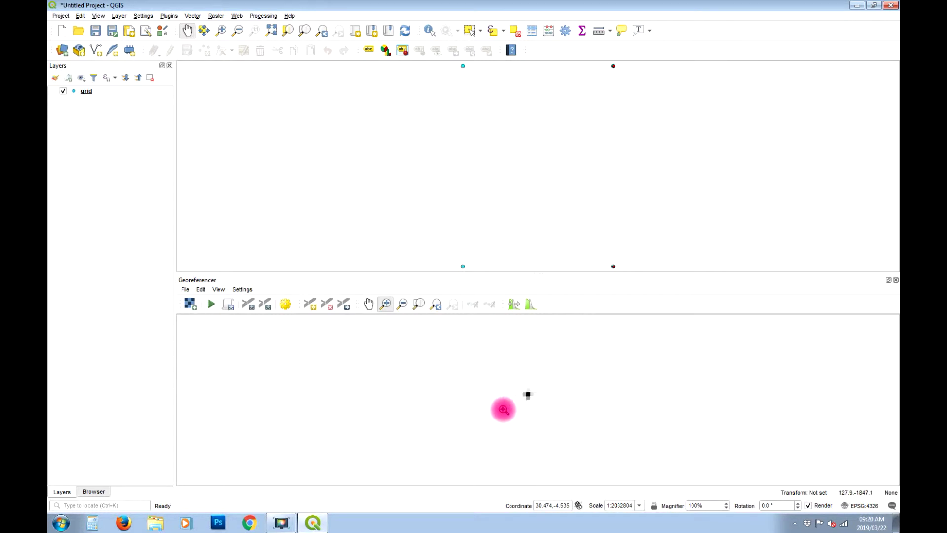
click(527, 396)
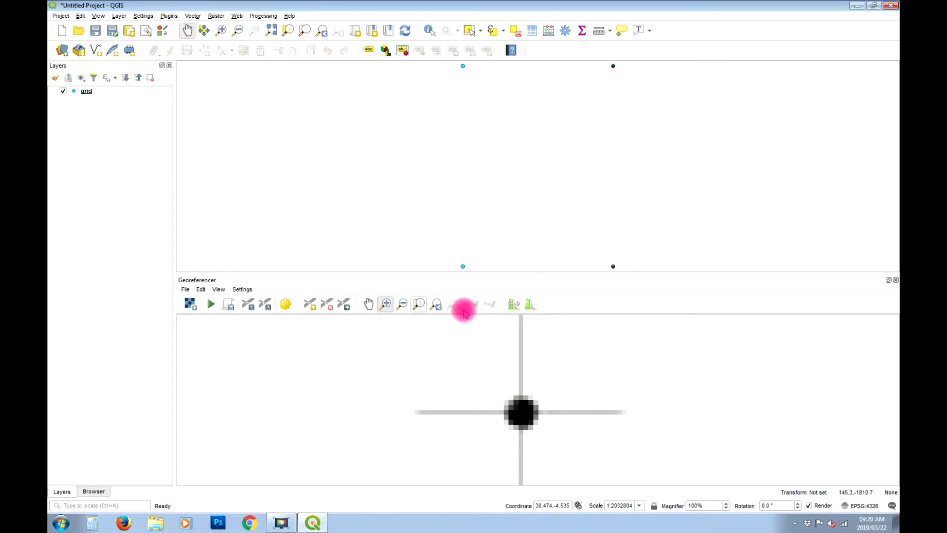
click(309, 304)
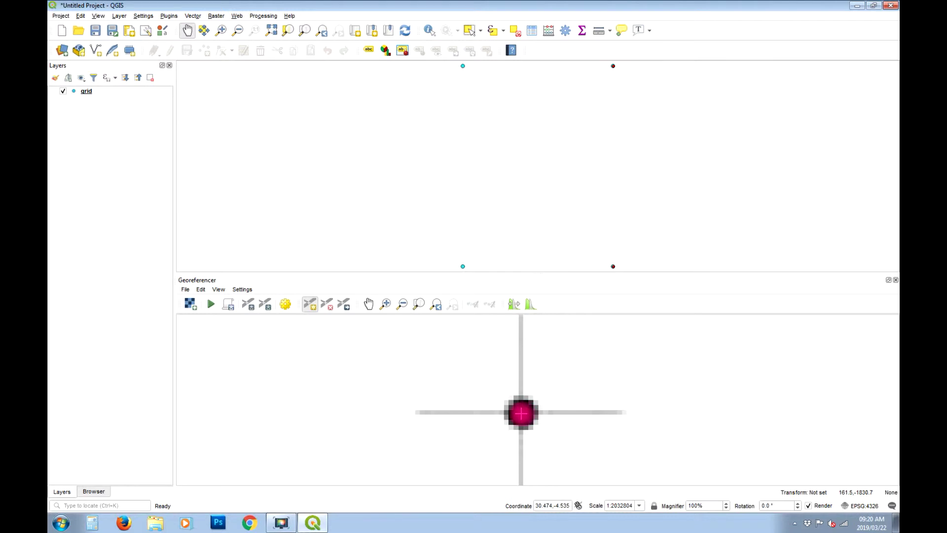
click(522, 413)
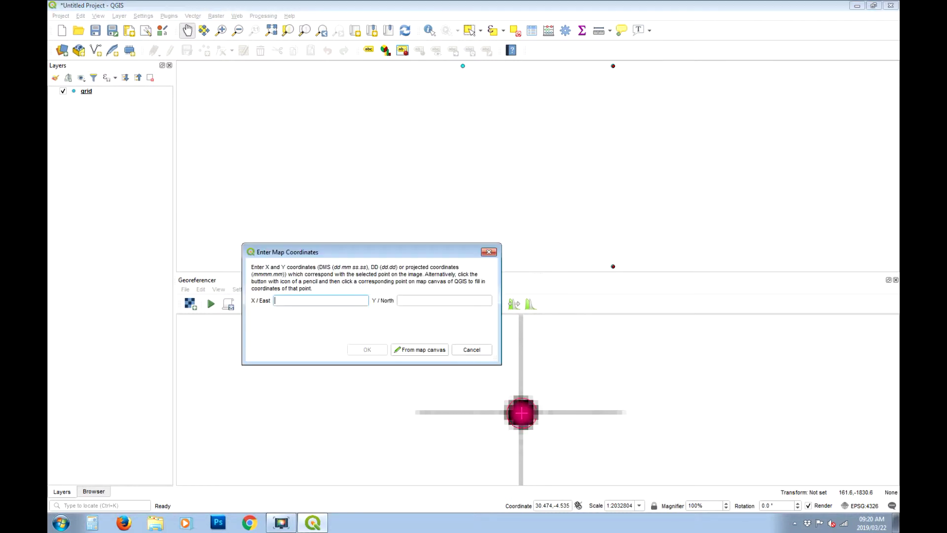
click(428, 349)
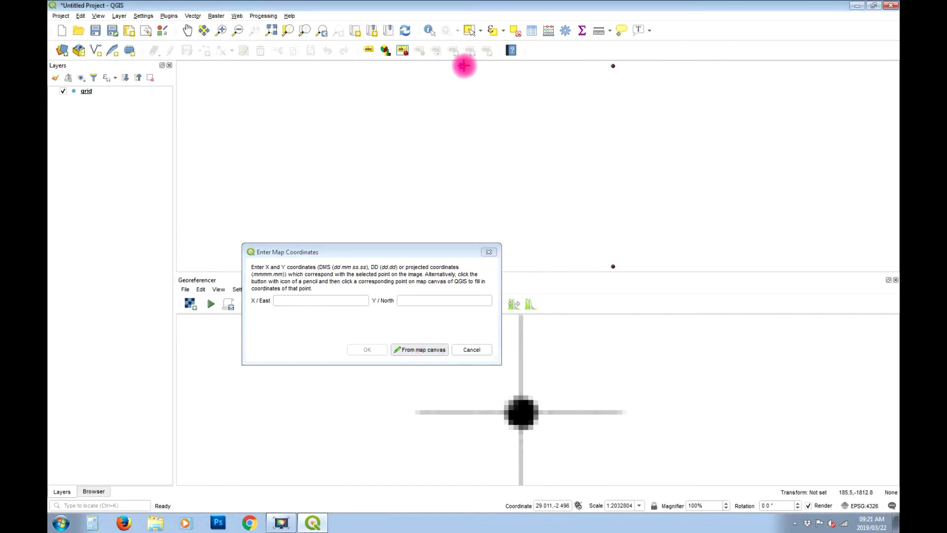
click(462, 66)
click(367, 349)
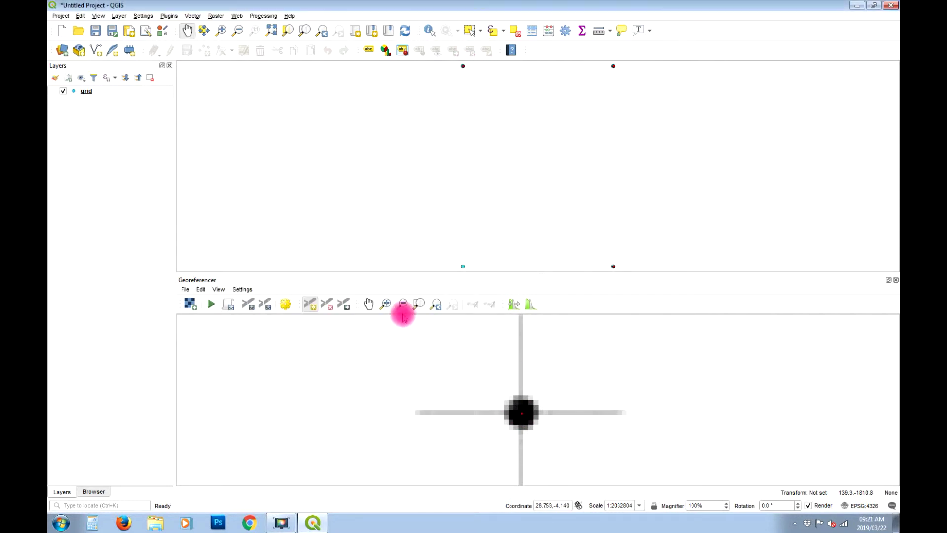
click(417, 304)
click(368, 303)
drag(437, 418, 579, 432)
click(385, 303)
drag(457, 384, 511, 429)
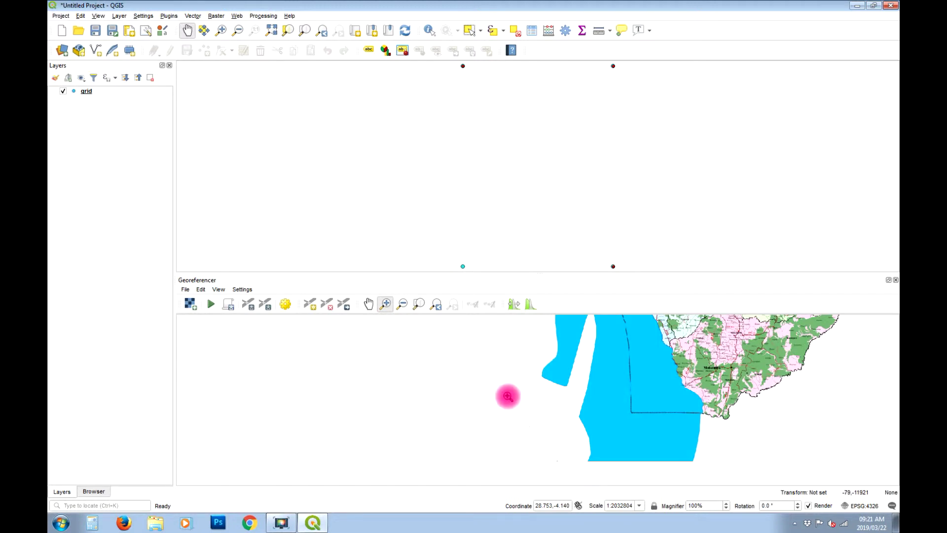
click(369, 303)
drag(402, 351, 406, 355)
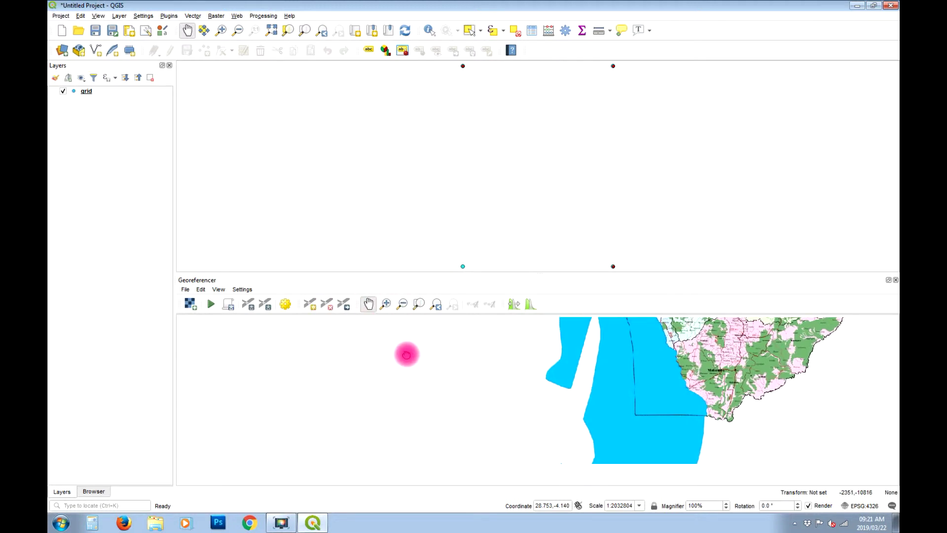
click(385, 303)
drag(536, 438, 577, 472)
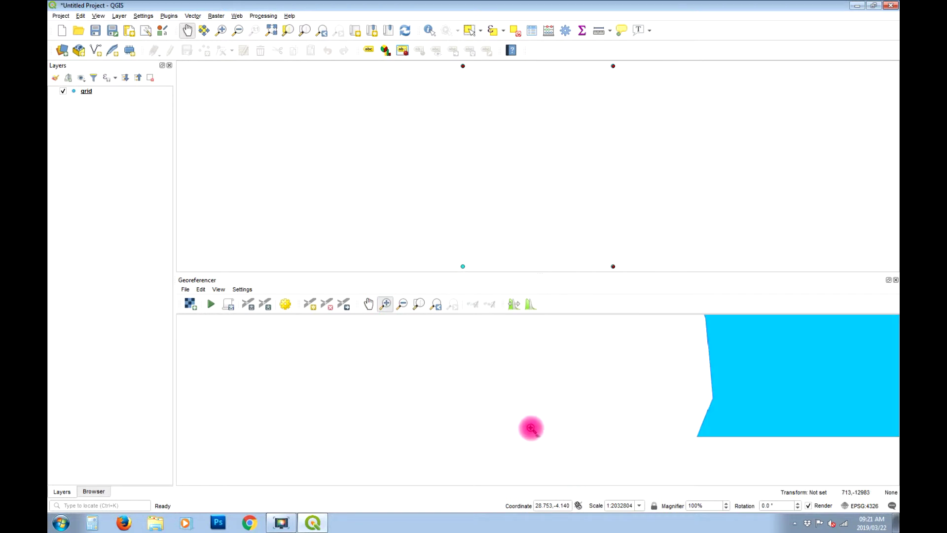
click(368, 303)
drag(499, 391, 560, 495)
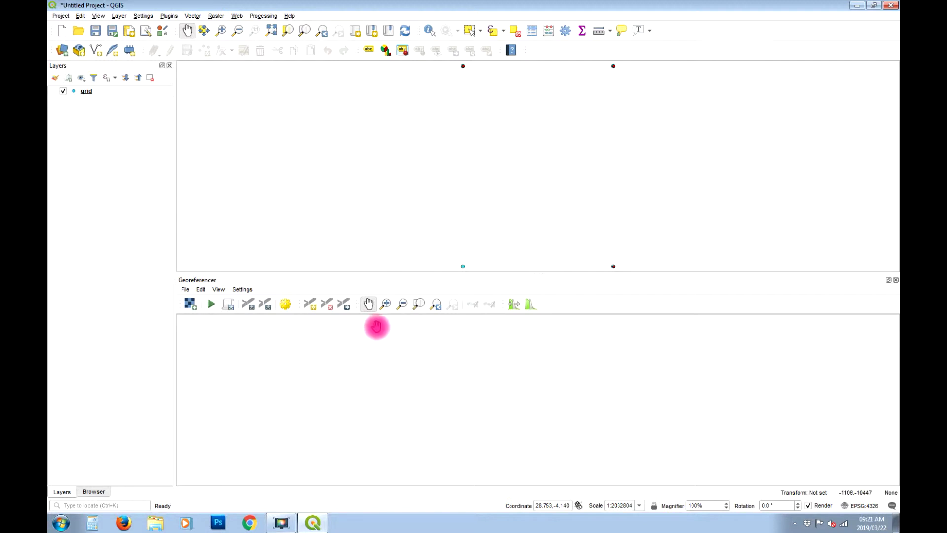
- Add a control point on the raster's red southwest grid mark, matched to the map canvas grid point at X 29, Y -4.5
click(419, 303)
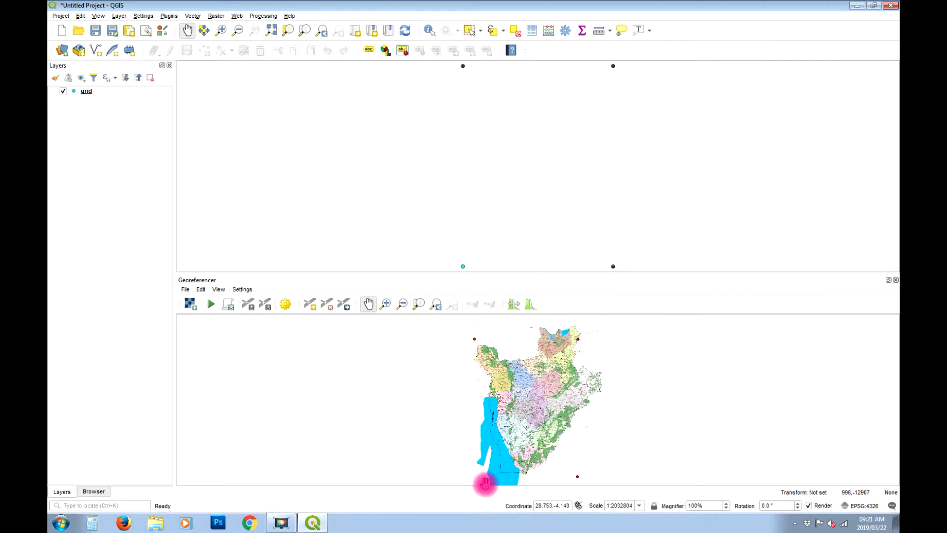
click(385, 304)
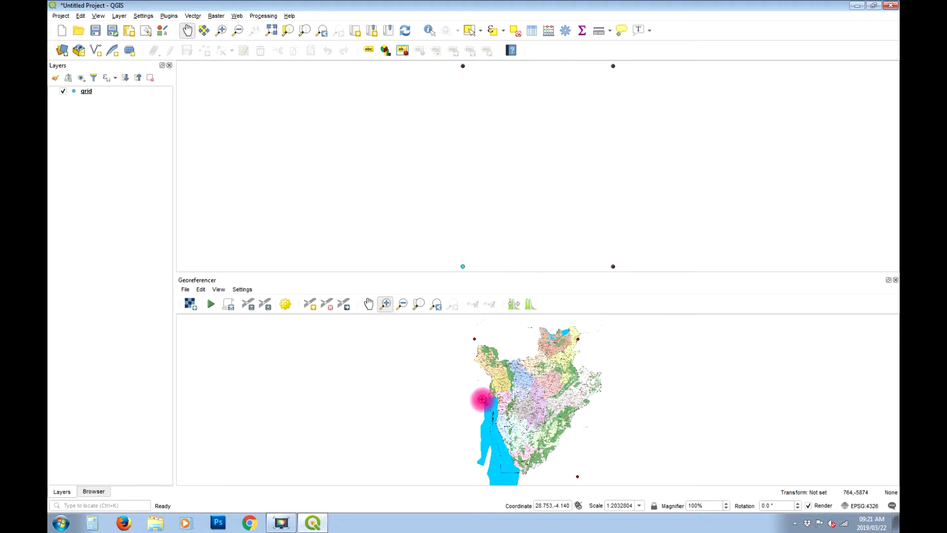
click(472, 480)
drag(487, 407, 448, 447)
drag(569, 375, 494, 435)
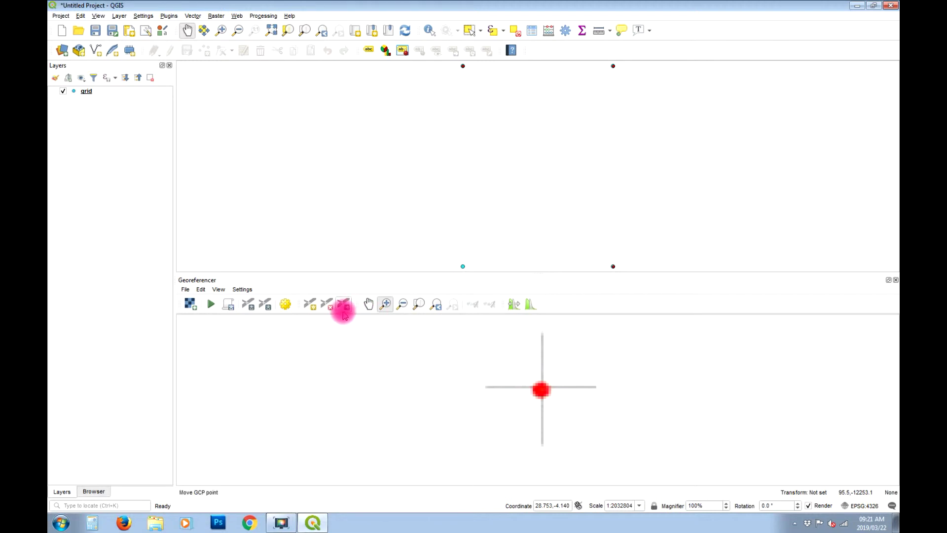
click(311, 304)
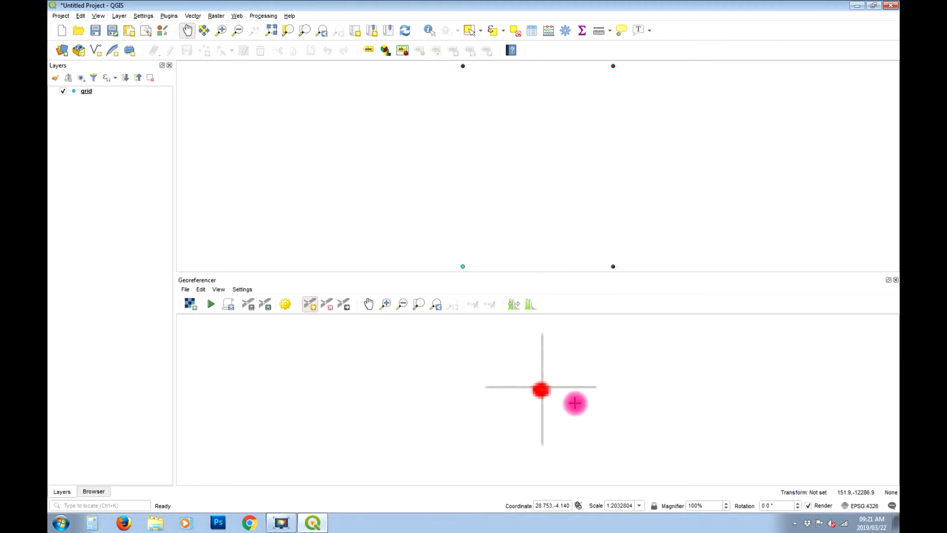
click(543, 388)
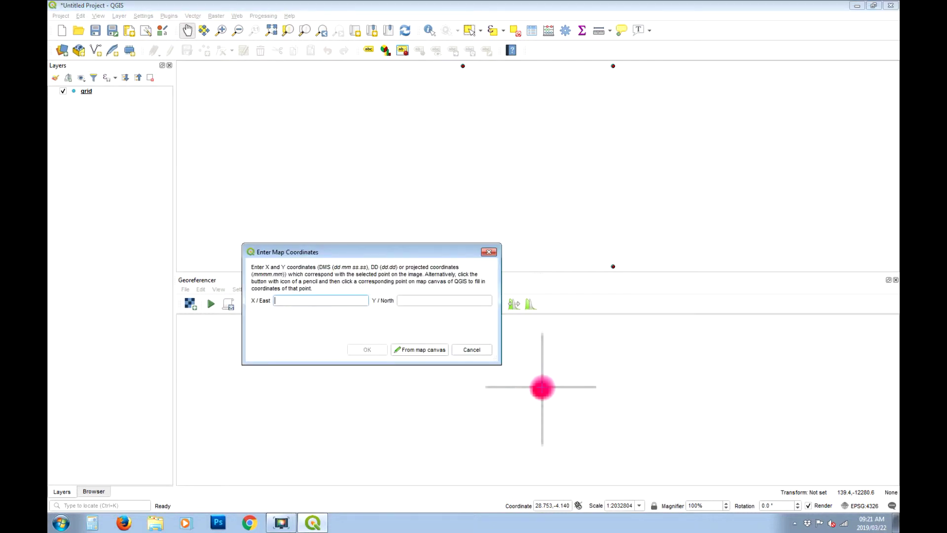
click(412, 352)
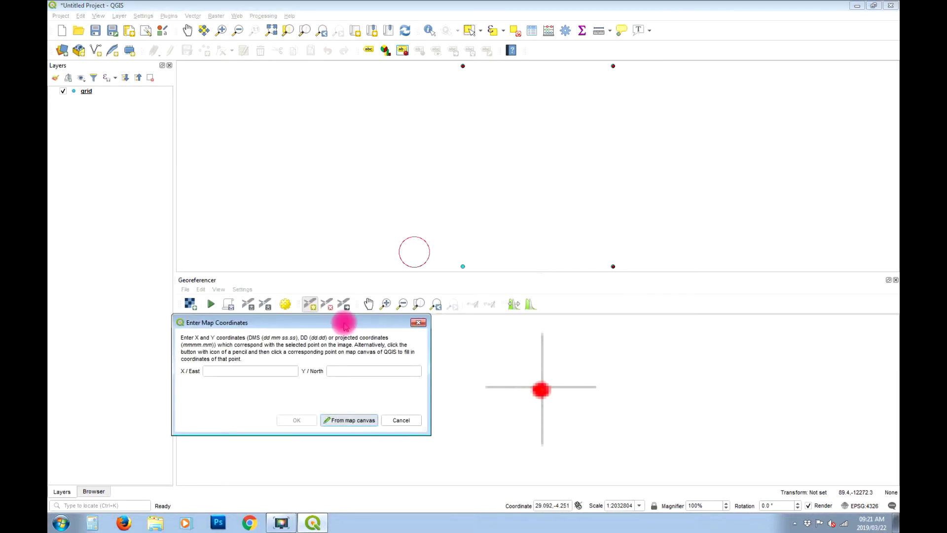
click(463, 265)
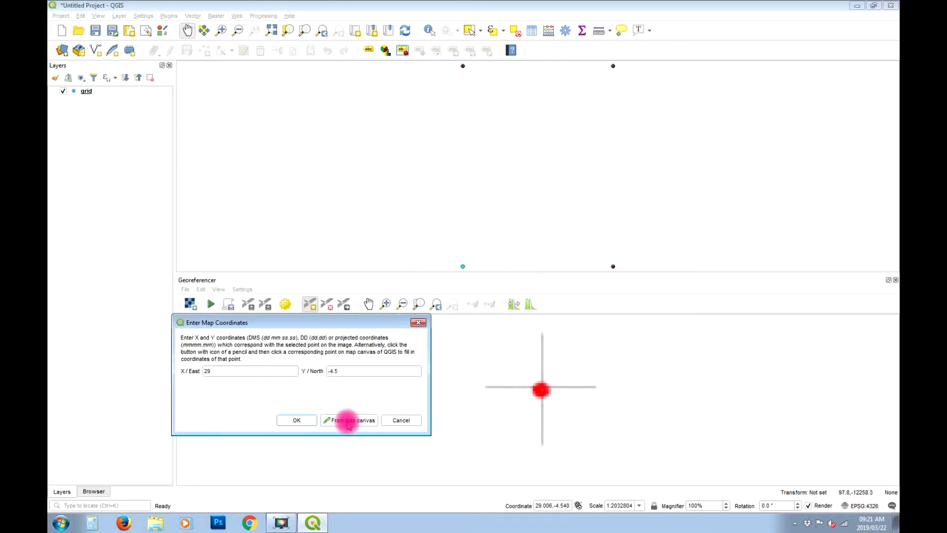
click(296, 420)
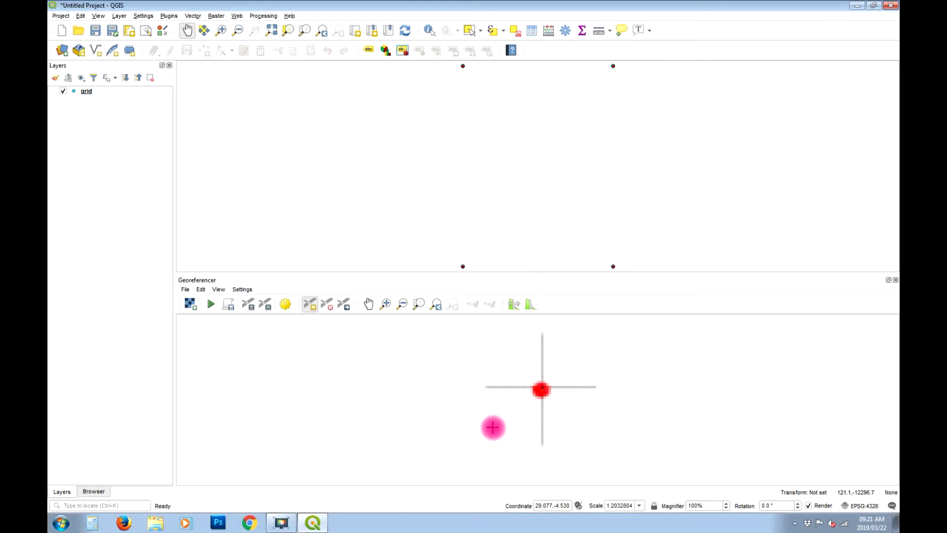
- Accept the Linear transformation with EPSG:4326 as target and world file creation only, and run the georeferencing
click(419, 304)
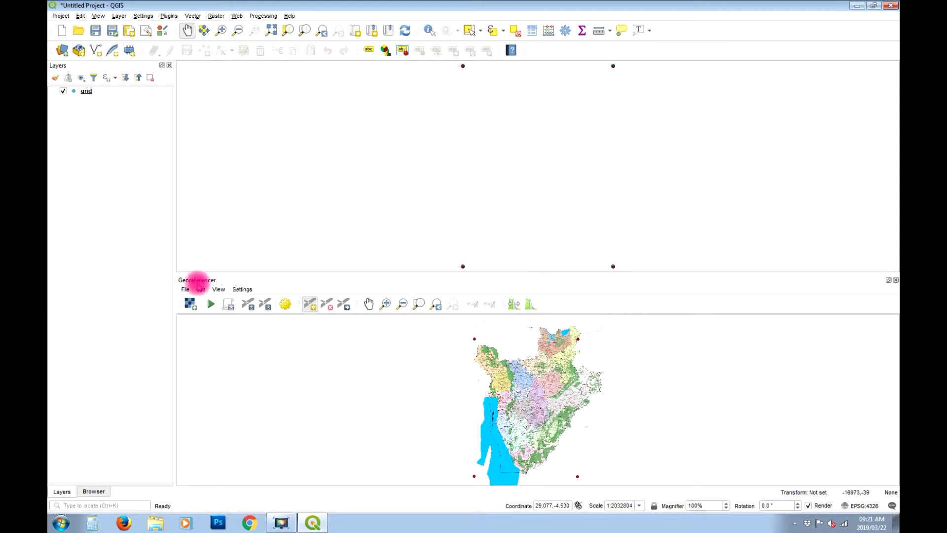
click(243, 289)
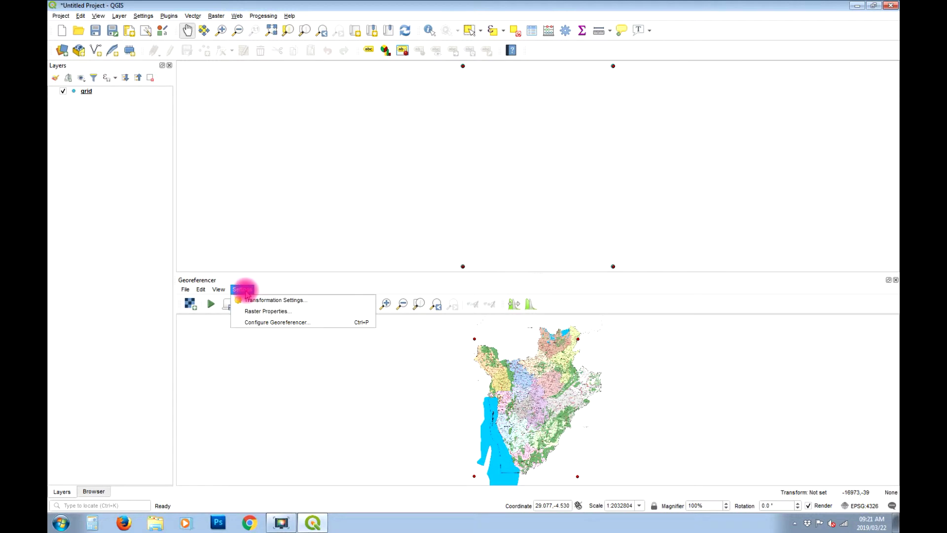
click(279, 300)
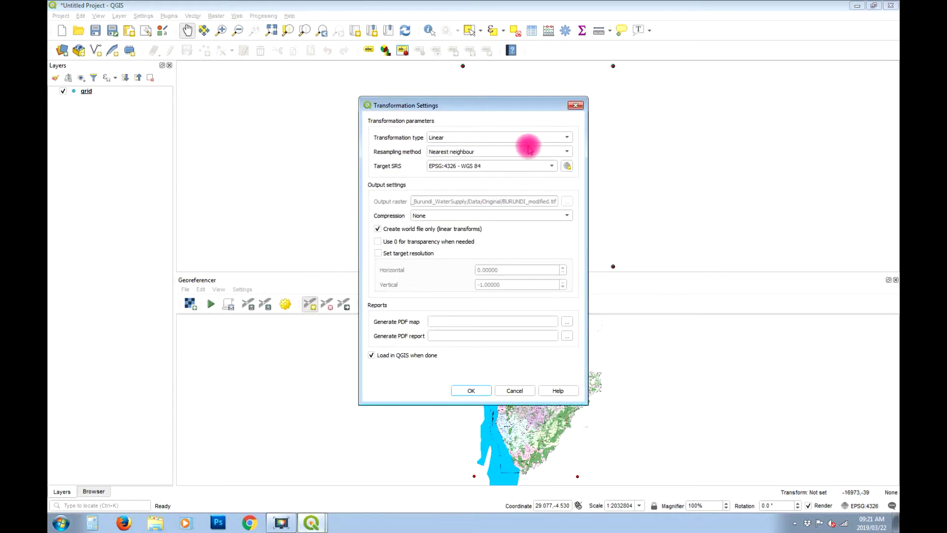
click(564, 138)
click(466, 138)
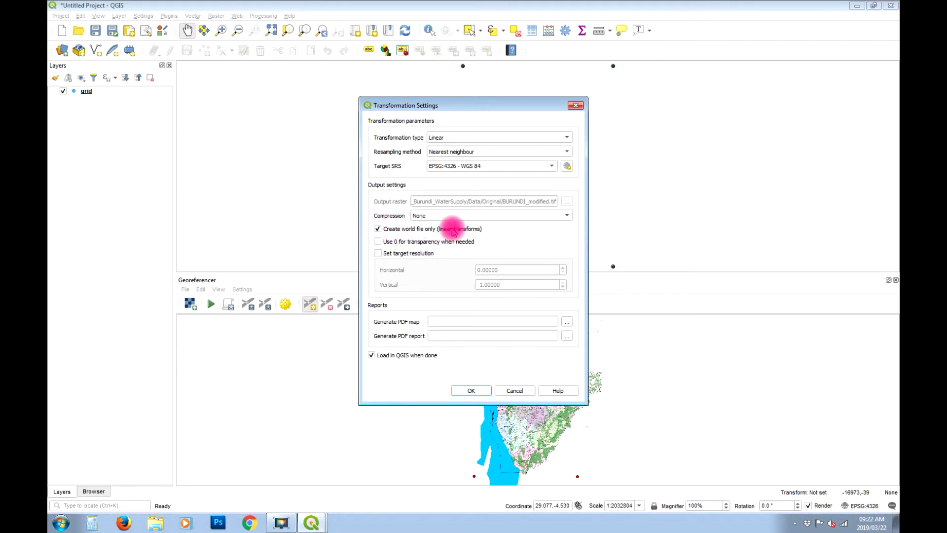
click(485, 393)
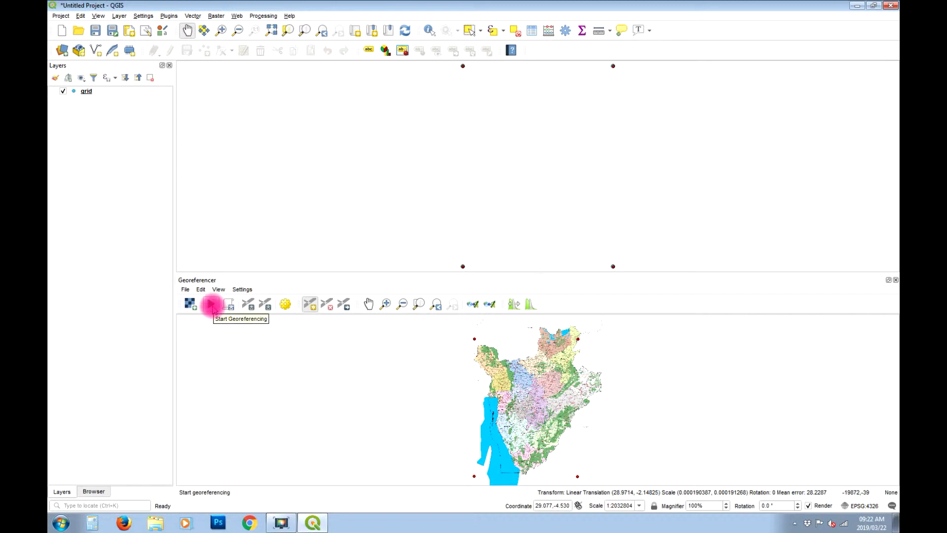
click(212, 305)
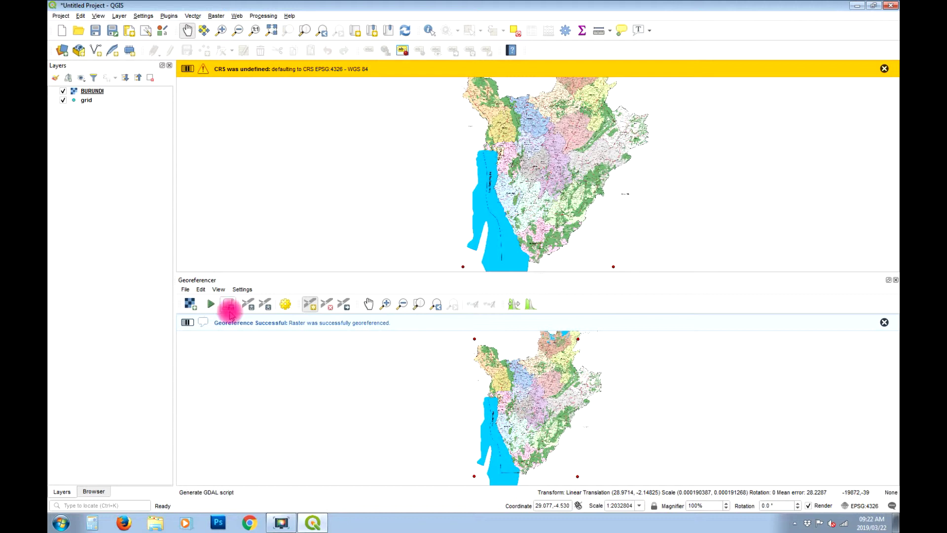
- Close the Georeferencer without saving the GCP points and place the grid layer above the BURUNDI raster
click(186, 290)
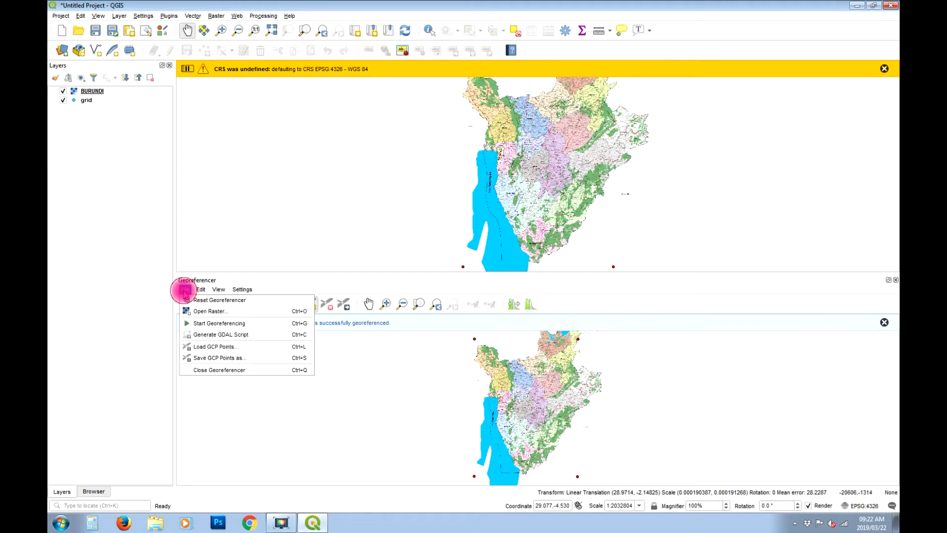
click(211, 371)
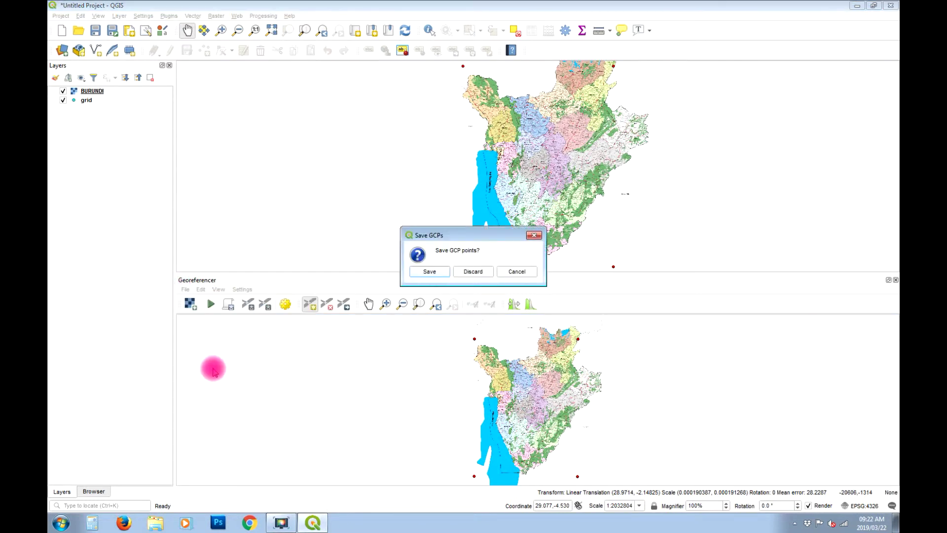
click(477, 268)
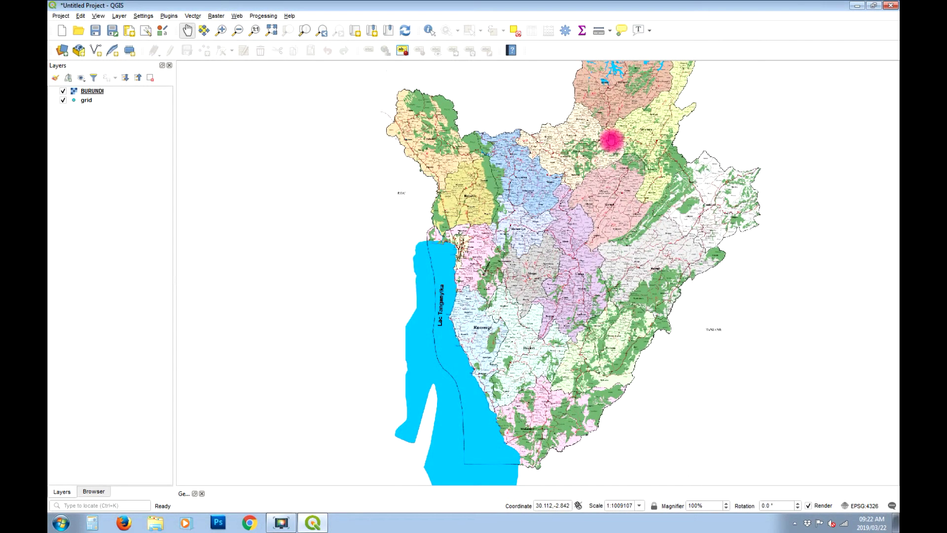
drag(124, 93, 93, 131)
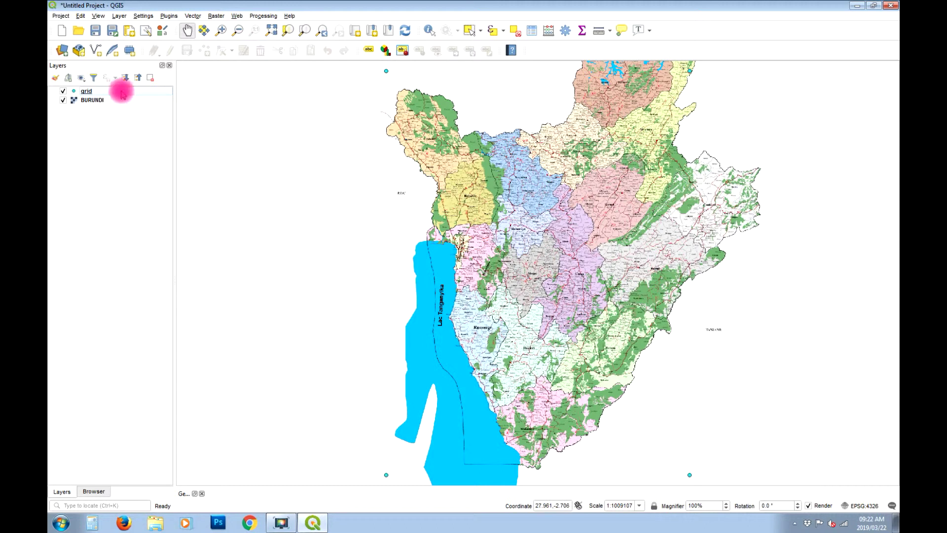
- Start adding a vector layer and browse to the GIS_Projects\SMS140_Burundi_WaterSupply\Data\GIS\Vector folder on drive G
click(60, 48)
click(169, 151)
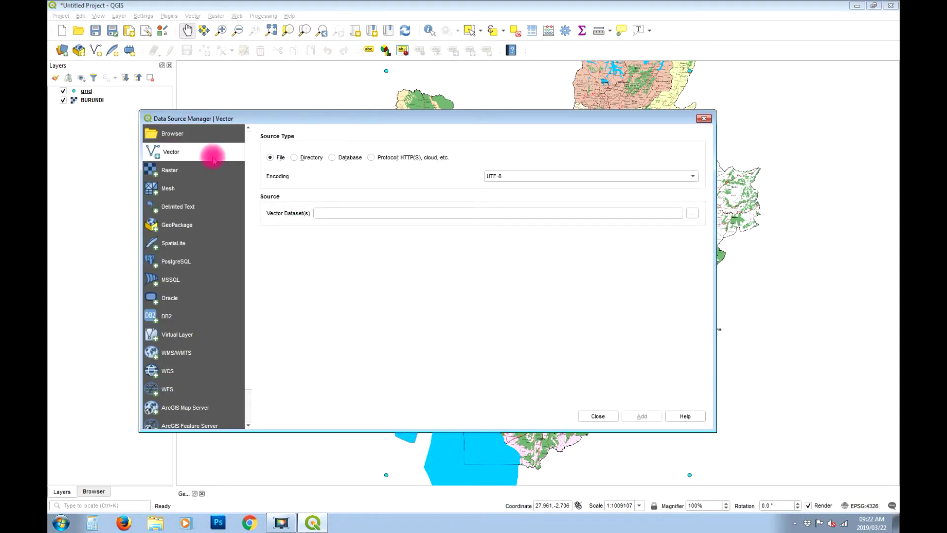
click(693, 214)
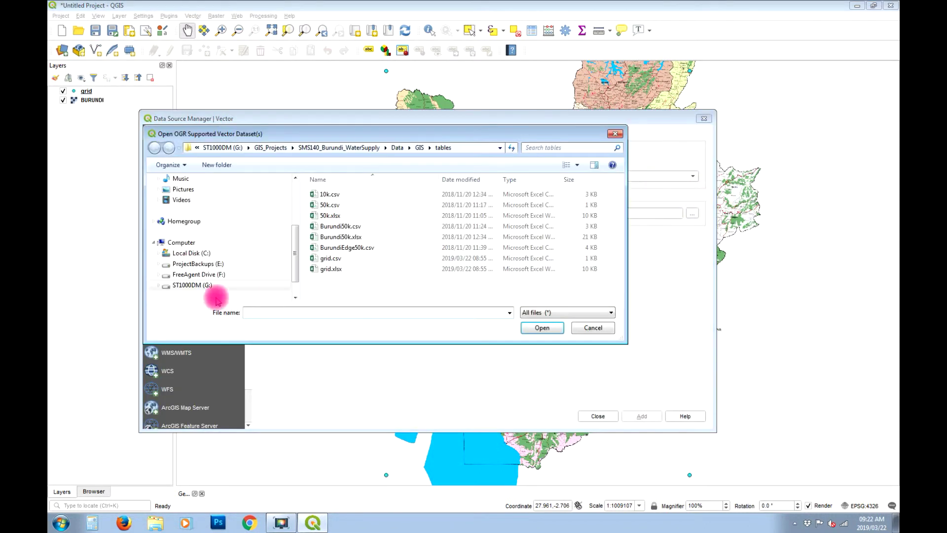
click(190, 285)
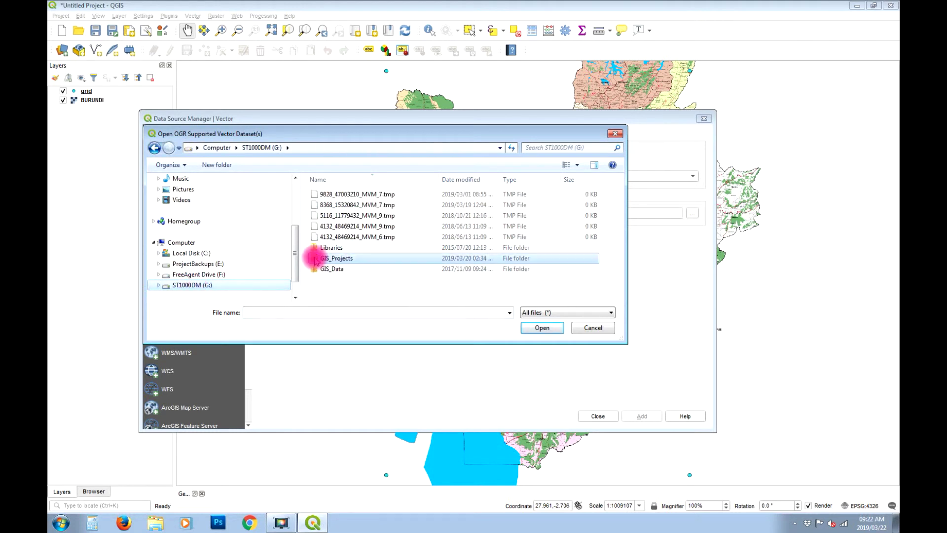
double_click(316, 256)
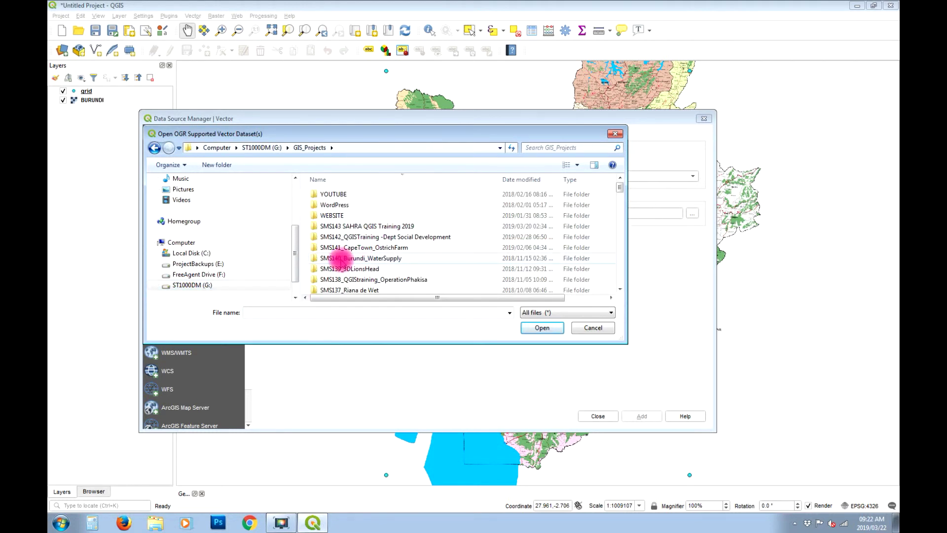
double_click(340, 258)
double_click(326, 194)
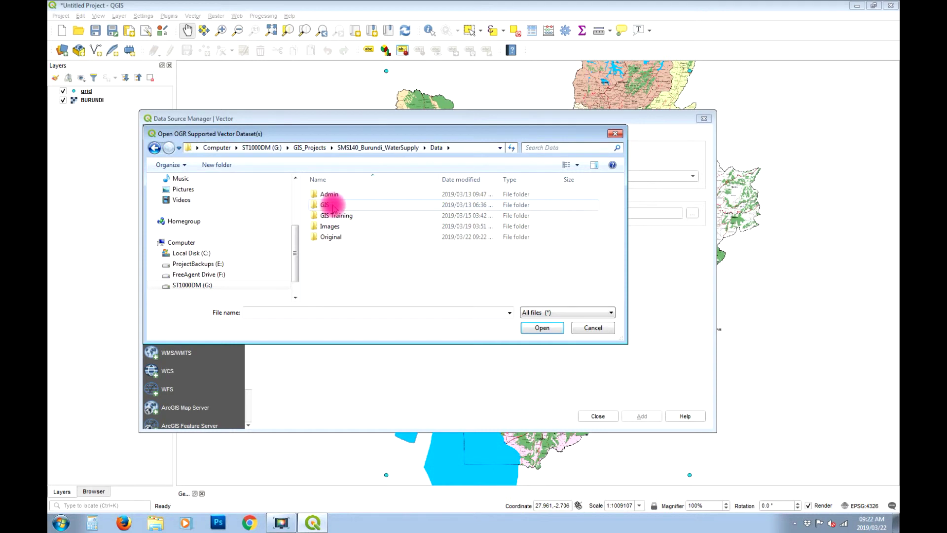
double_click(328, 205)
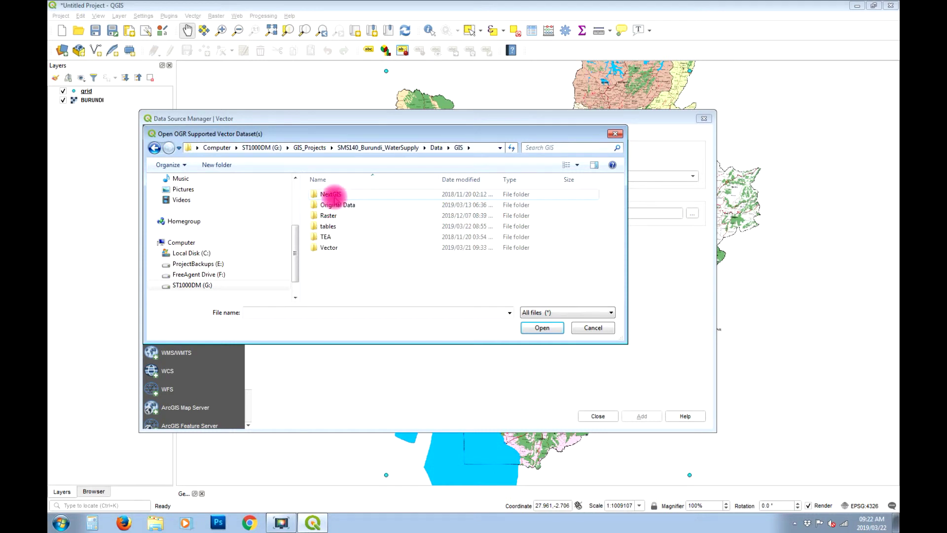
double_click(329, 247)
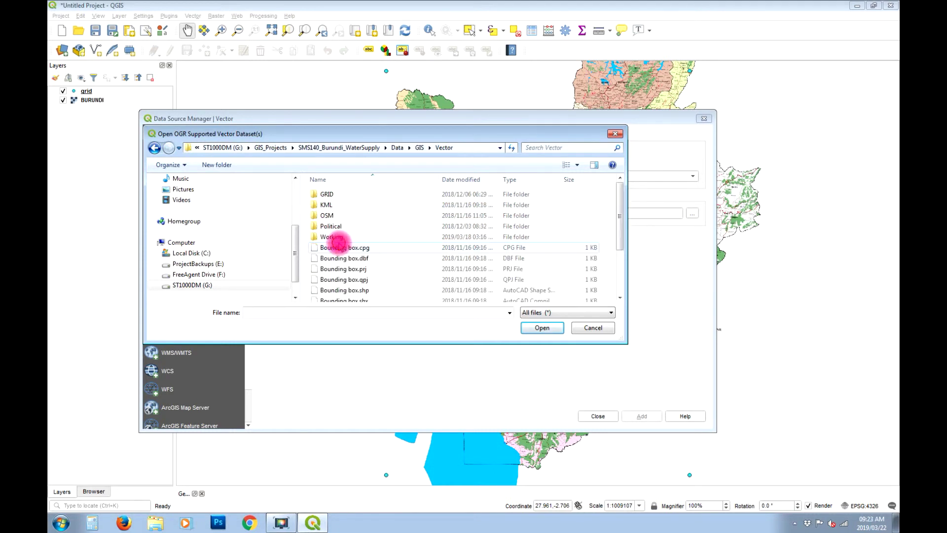
- Look through the OSM folder for a suitable layer, limiting the file type to ESRI Shapefiles
double_click(329, 215)
click(586, 313)
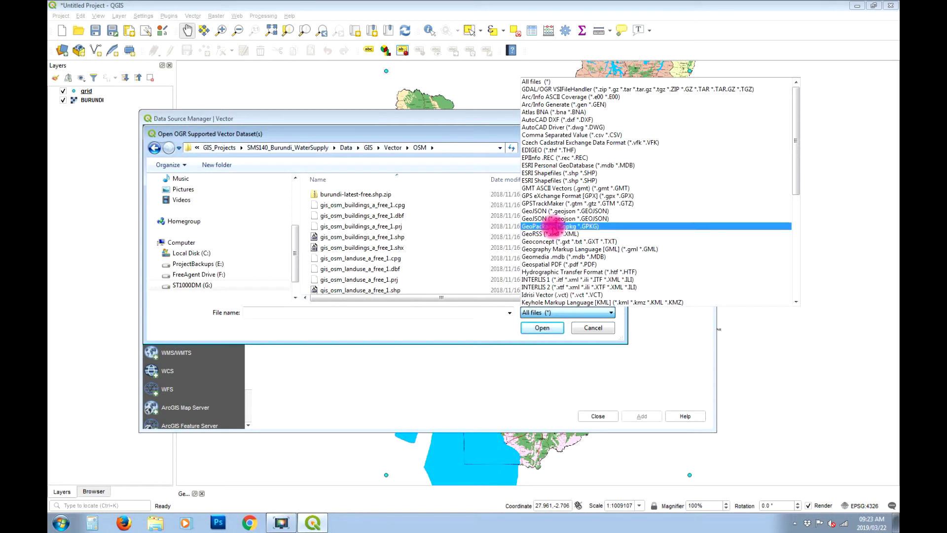
click(559, 174)
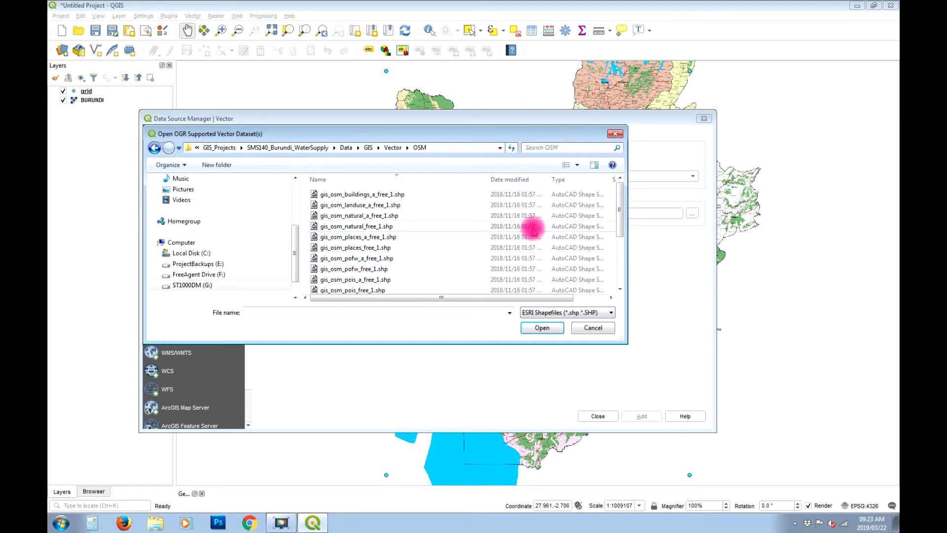
drag(619, 202, 607, 186)
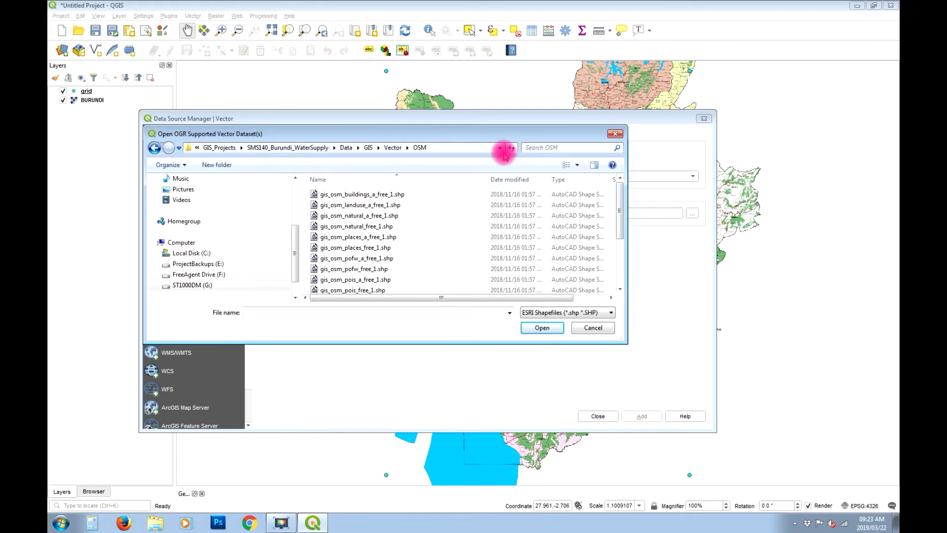
- Add the Burundi_BND.shp boundary shapefile from the Vector\Political folder to the project
click(393, 147)
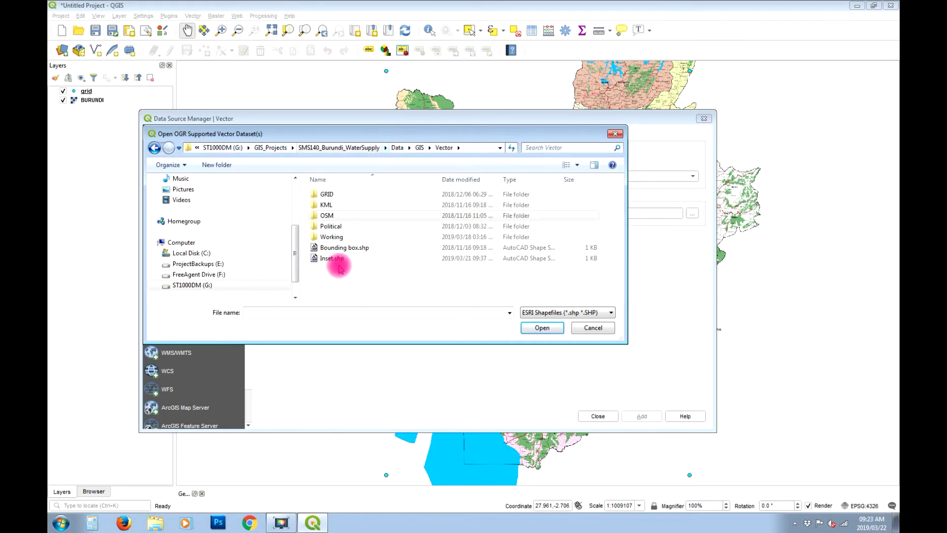
double_click(342, 216)
click(344, 237)
click(549, 330)
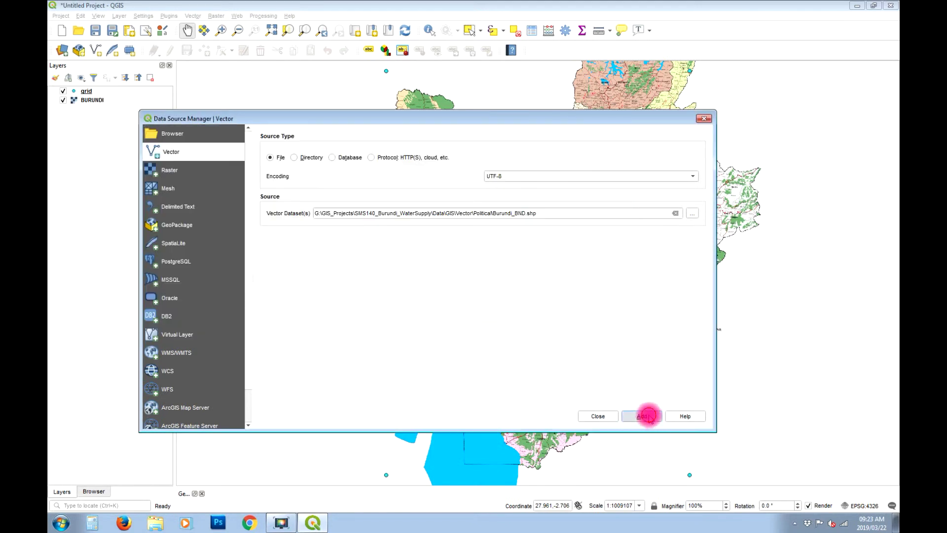
click(648, 417)
click(598, 415)
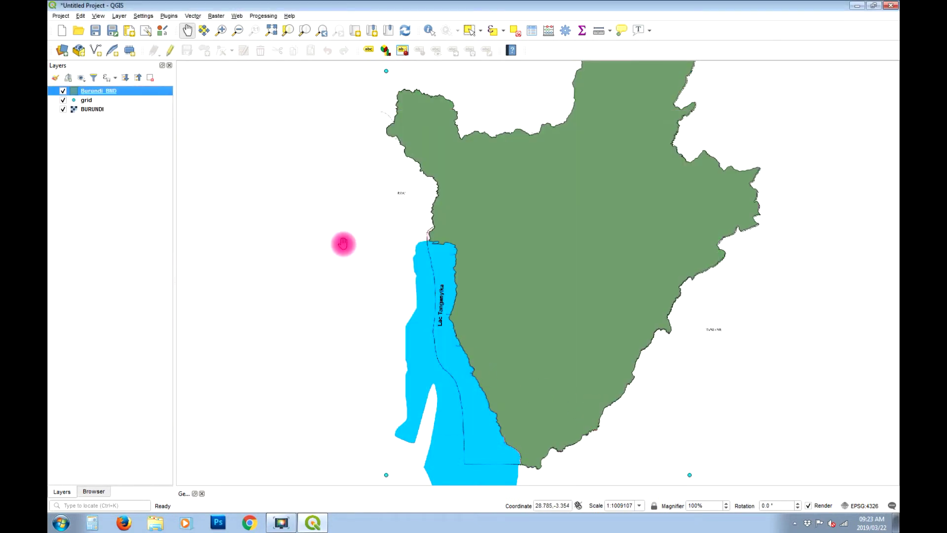
- Inspect the country's eastern border up close to compare the Burundi_BND outline with the border on the BURUNDI raster
right_click(87, 94)
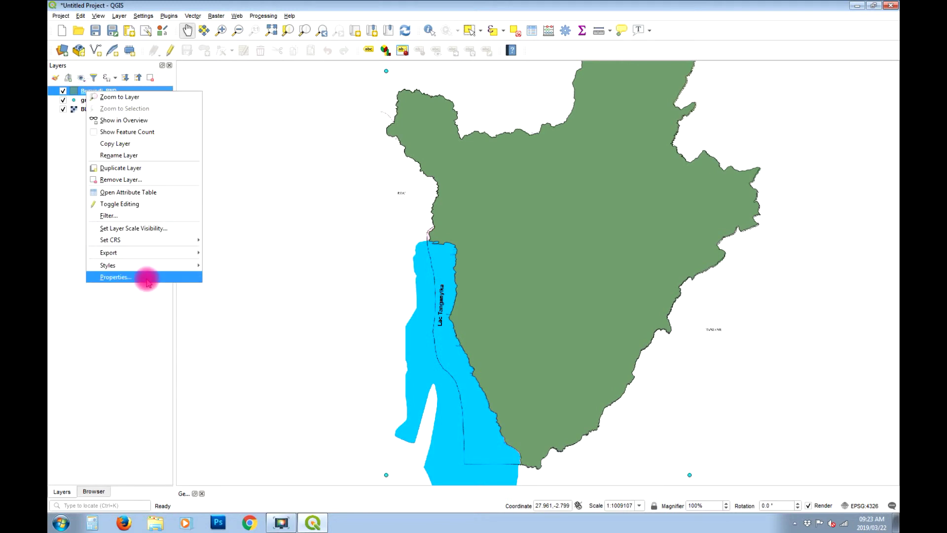
click(220, 30)
drag(769, 211, 685, 278)
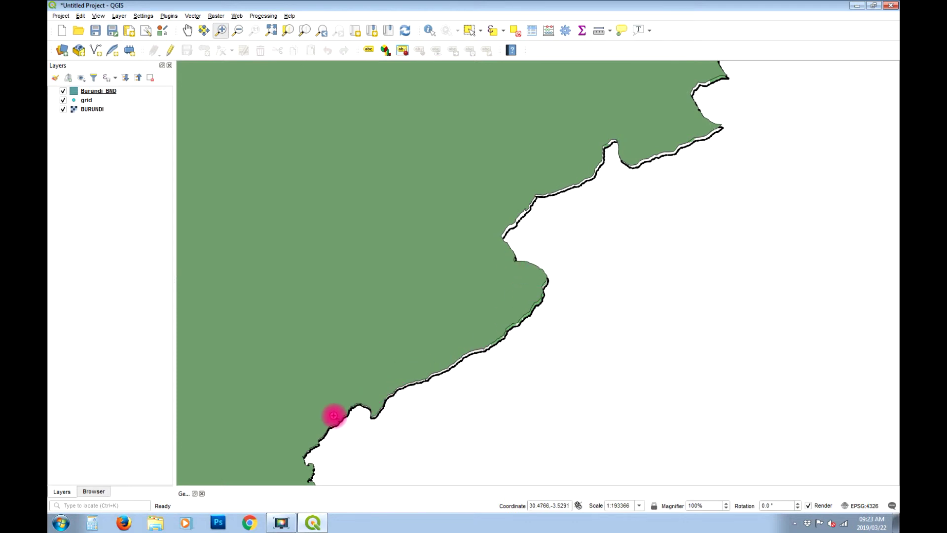
right_click(89, 93)
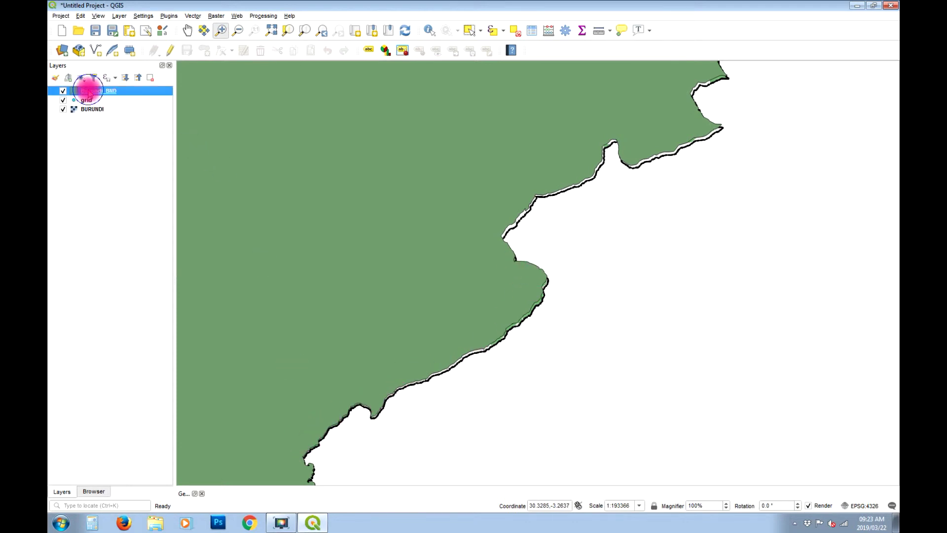
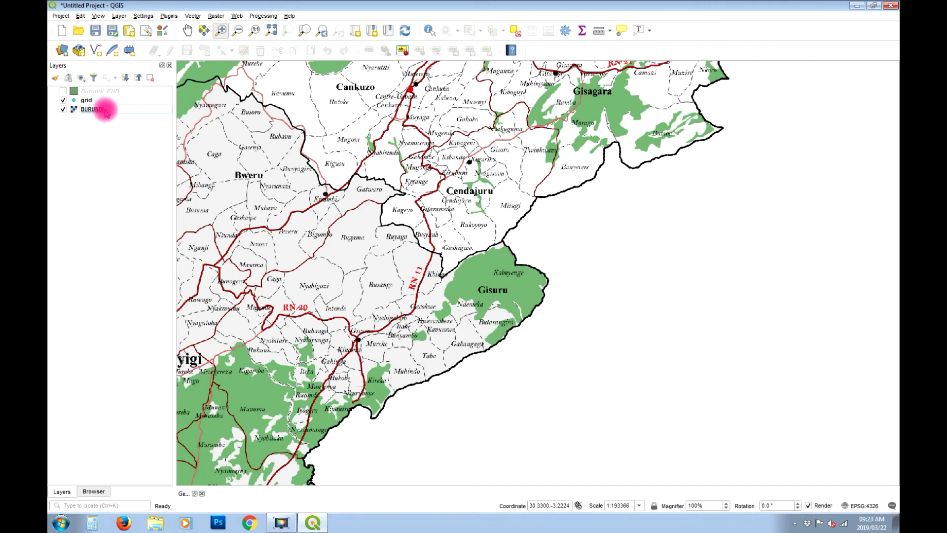
- Hide the grid layer and show the Burundi_BND layer over the full extent of the BURUNDI raster
right_click(103, 109)
click(129, 121)
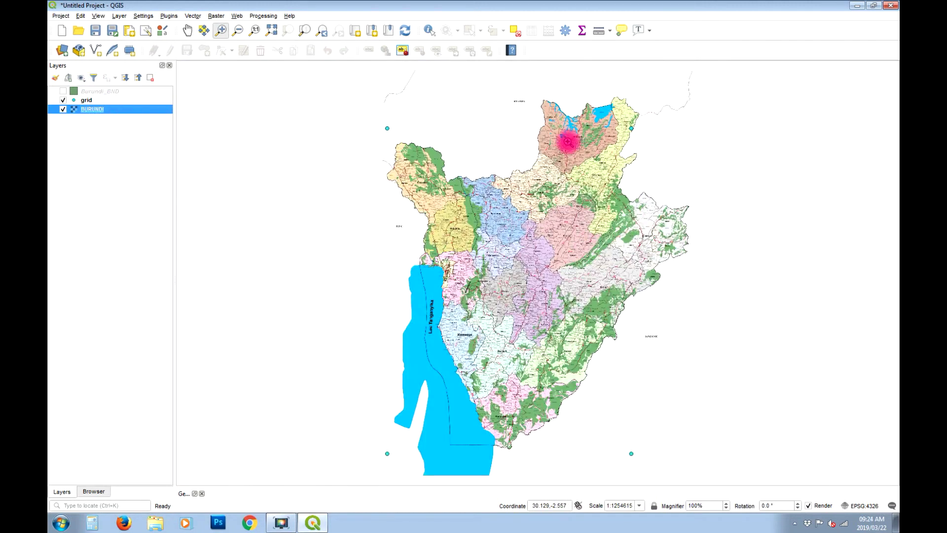
click(63, 100)
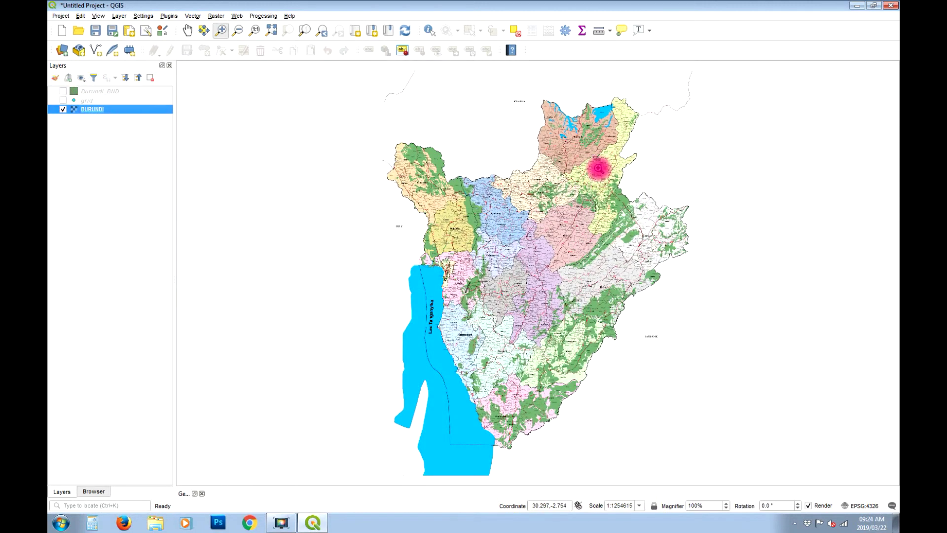
click(63, 91)
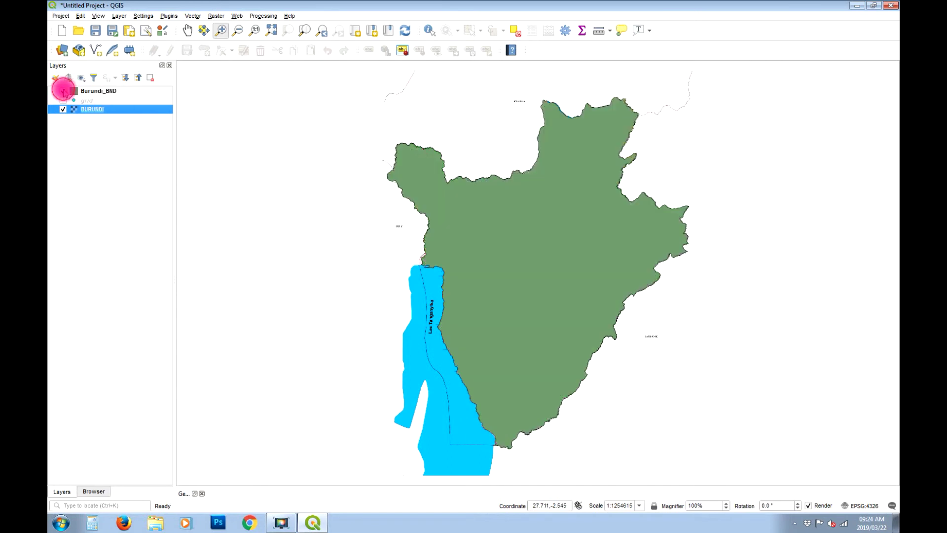
- Style the Burundi_BND layer as an outline by setting its simple fill to No Brush and giving it a thicker stroke
click(95, 91)
right_click(94, 91)
click(160, 273)
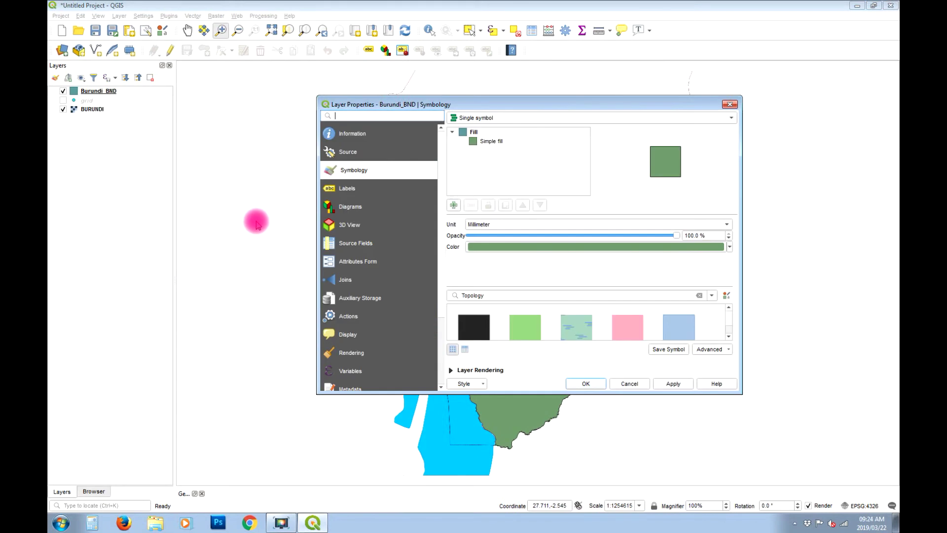
click(491, 141)
click(524, 267)
click(522, 271)
drag(530, 294, 440, 295)
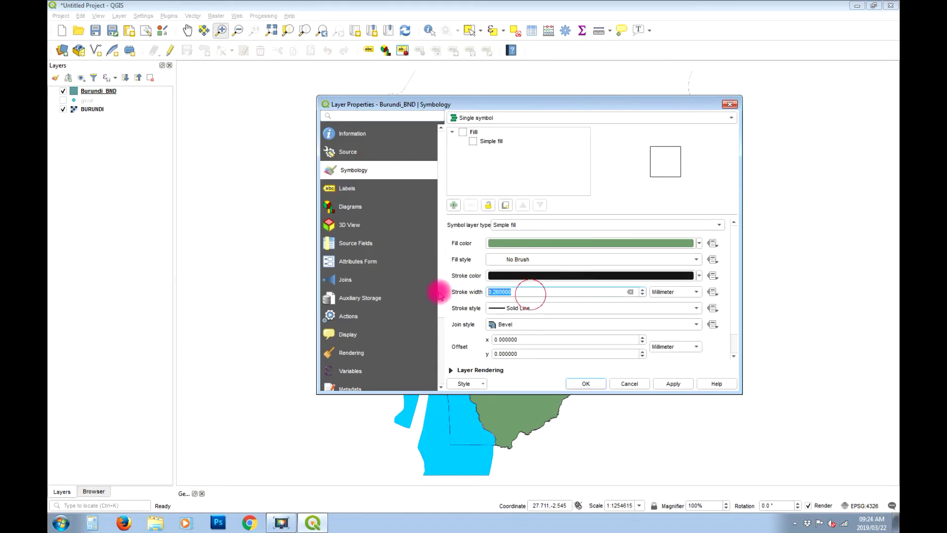
click(672, 384)
click(591, 384)
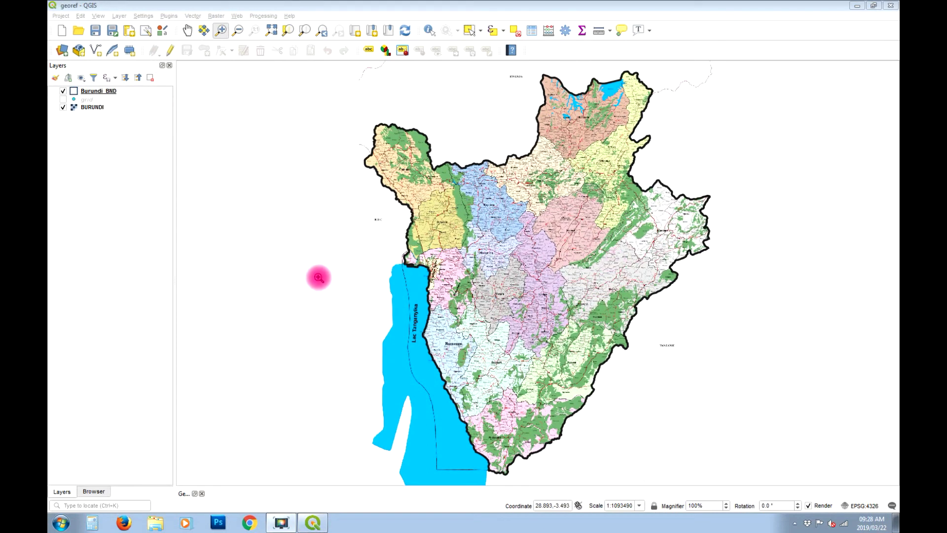
- Add TEA Wells EDIT v2.csv as a delimited text point layer with Longitude as X, Latitude as Y and EPSG:4326 - WGS 84
click(60, 50)
click(197, 204)
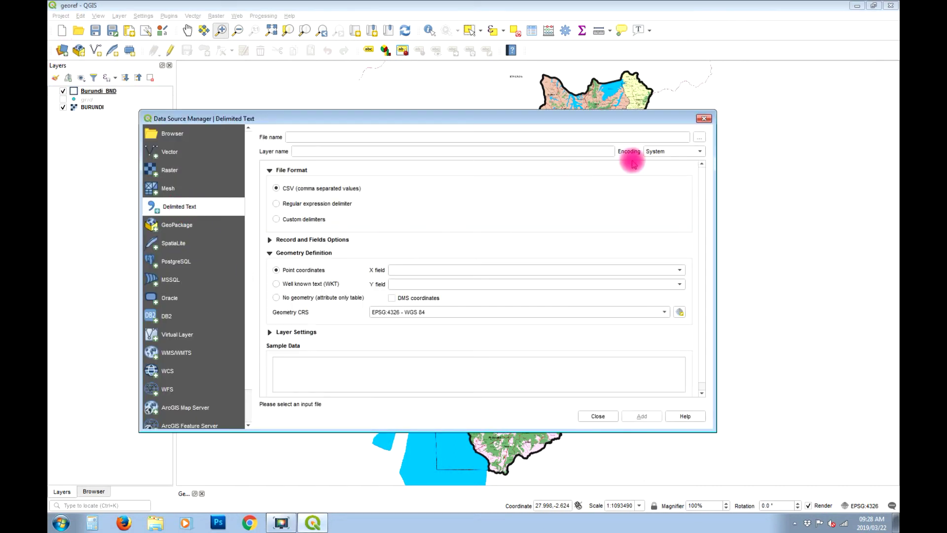
click(703, 134)
click(359, 194)
click(544, 326)
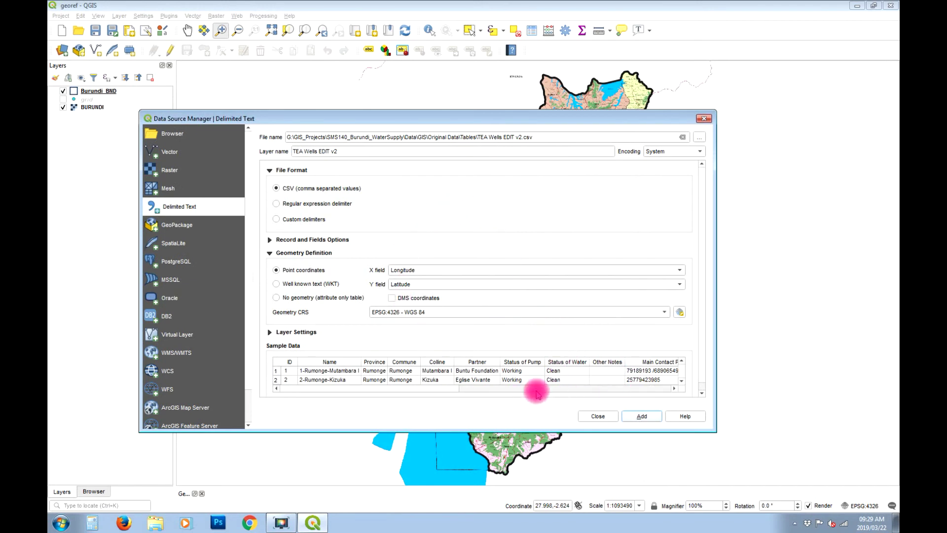
click(641, 417)
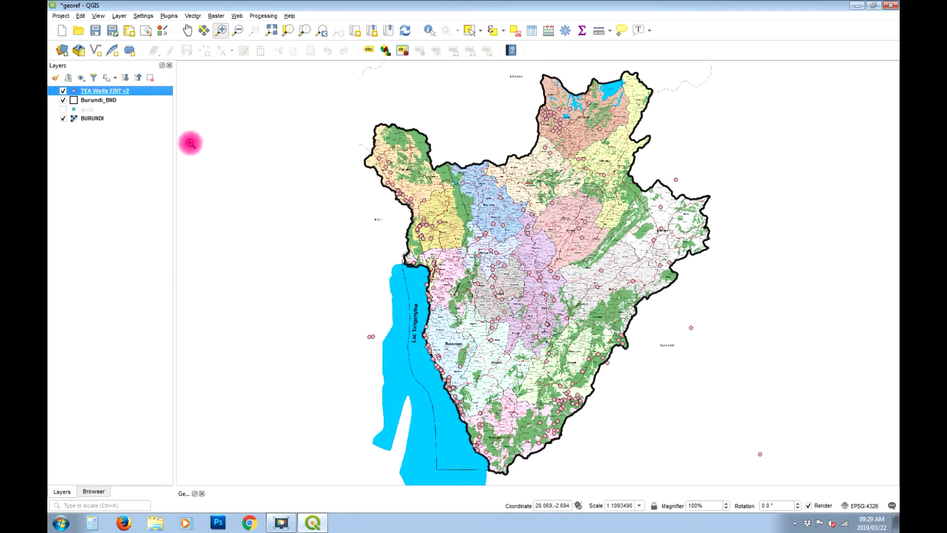
- Load the saved style file TEA Wells EDIT v2.qml from the Tables folder onto the TEA Wells EDIT v2 layer and apply it
right_click(101, 91)
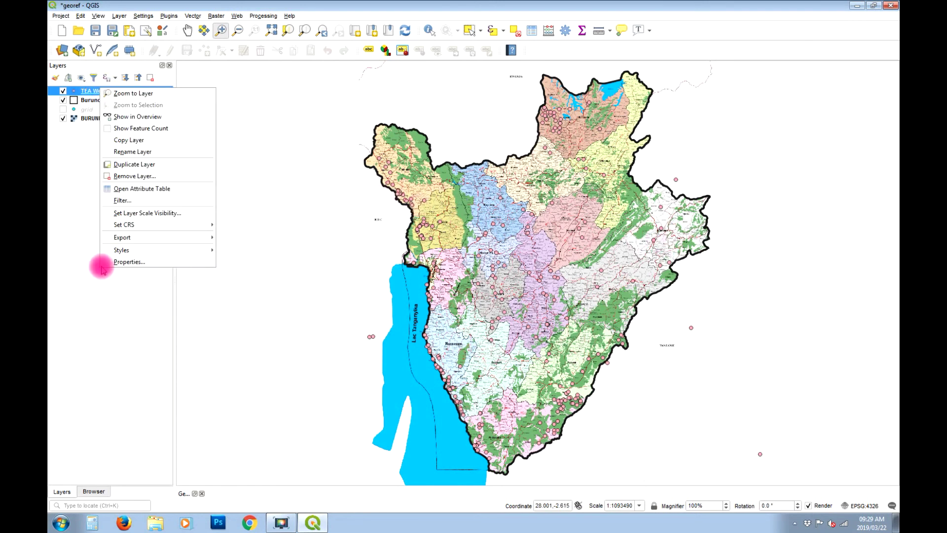
click(169, 260)
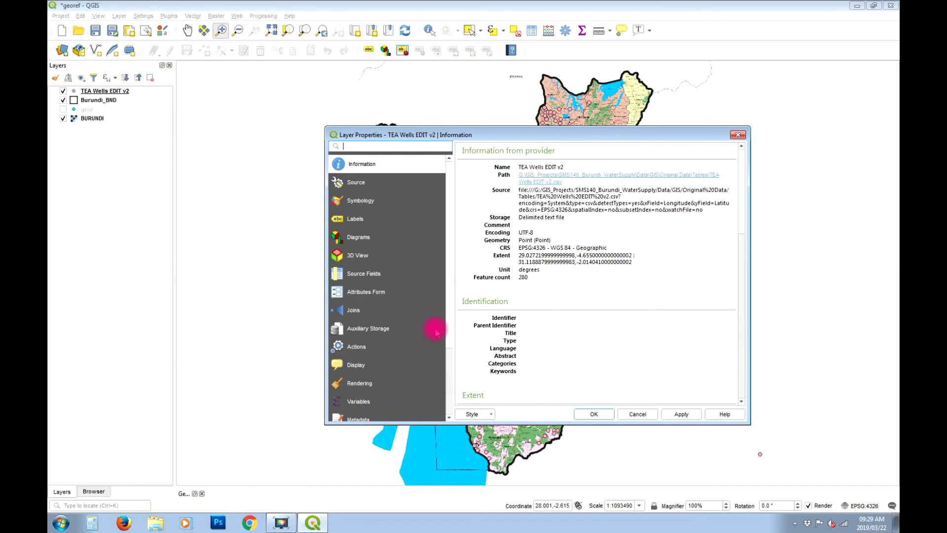
click(373, 202)
click(486, 415)
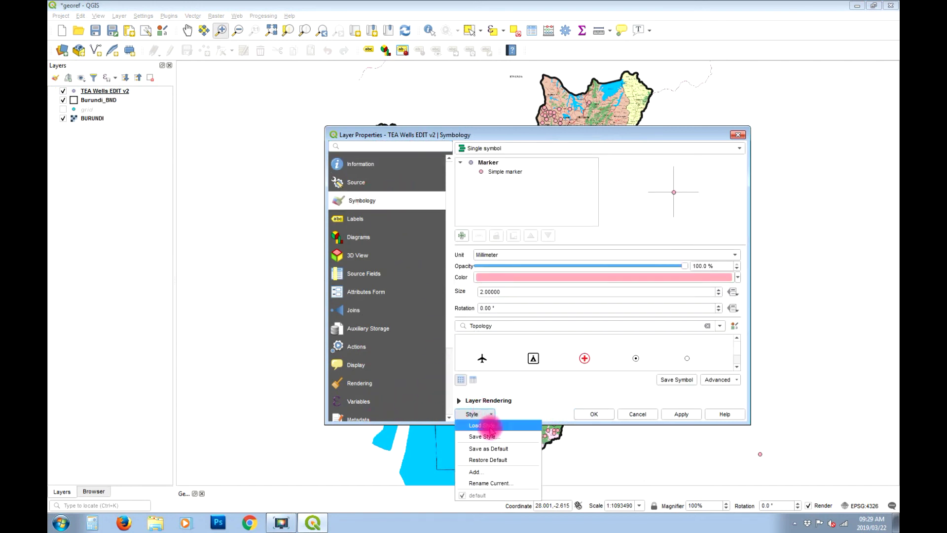
click(487, 429)
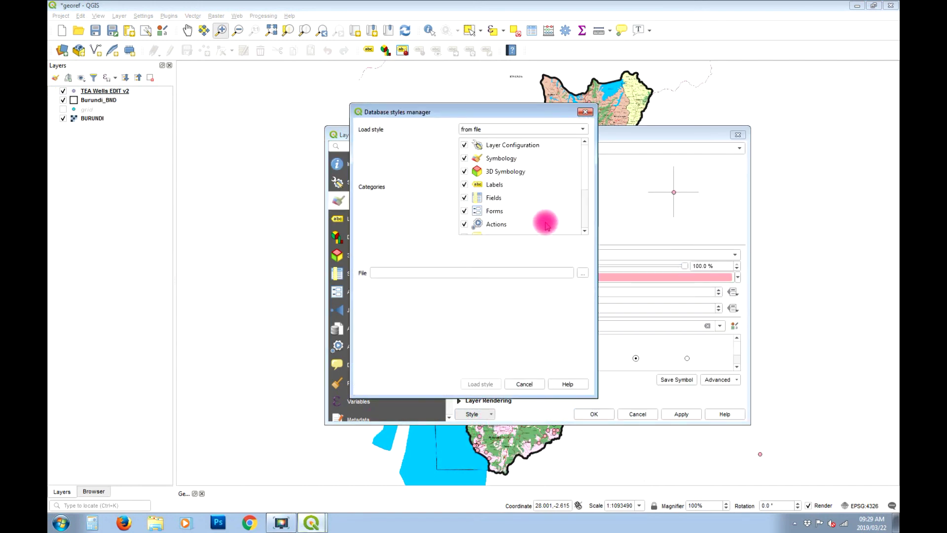
click(584, 134)
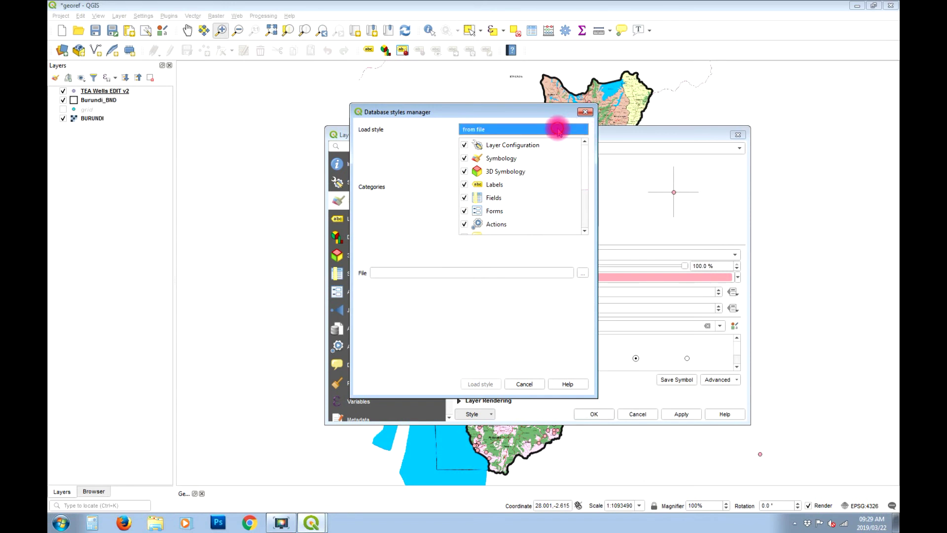
click(561, 131)
click(582, 273)
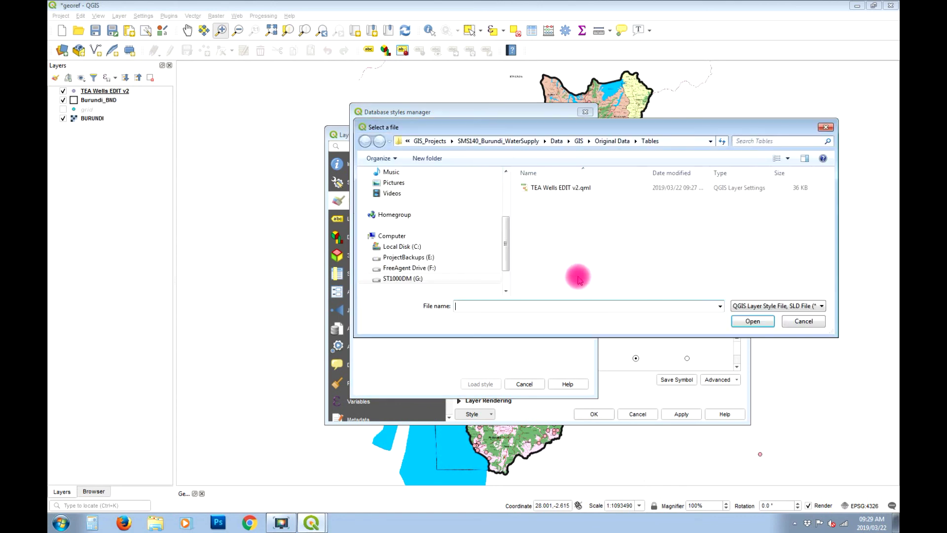
click(579, 188)
click(737, 321)
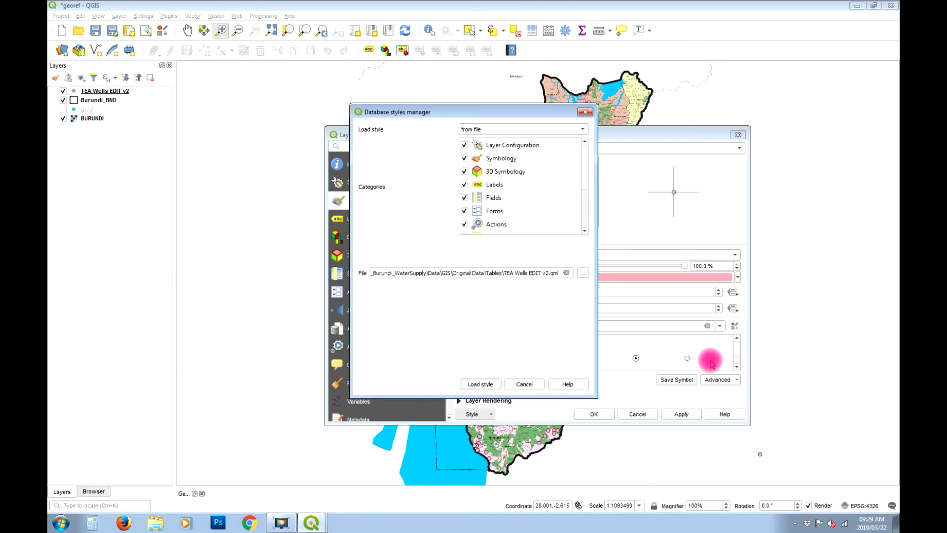
click(481, 384)
click(666, 419)
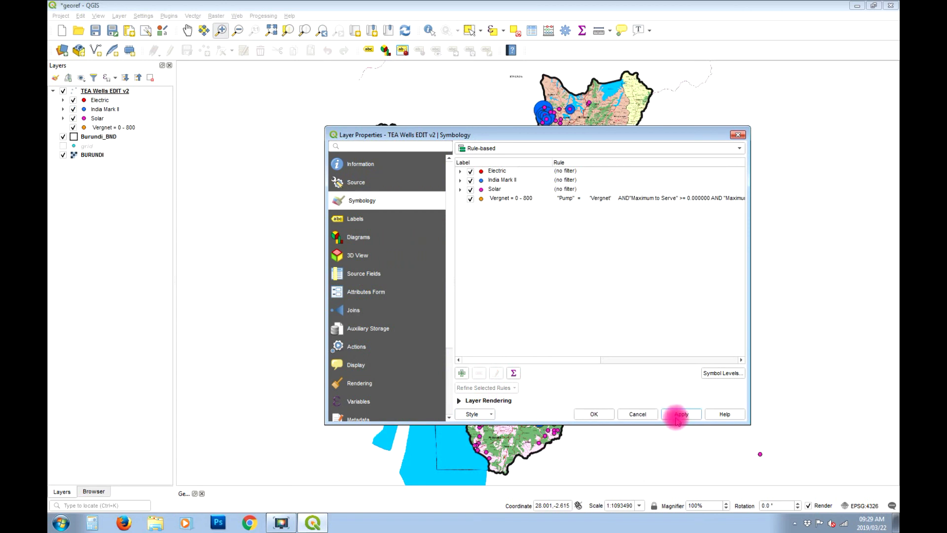
click(597, 414)
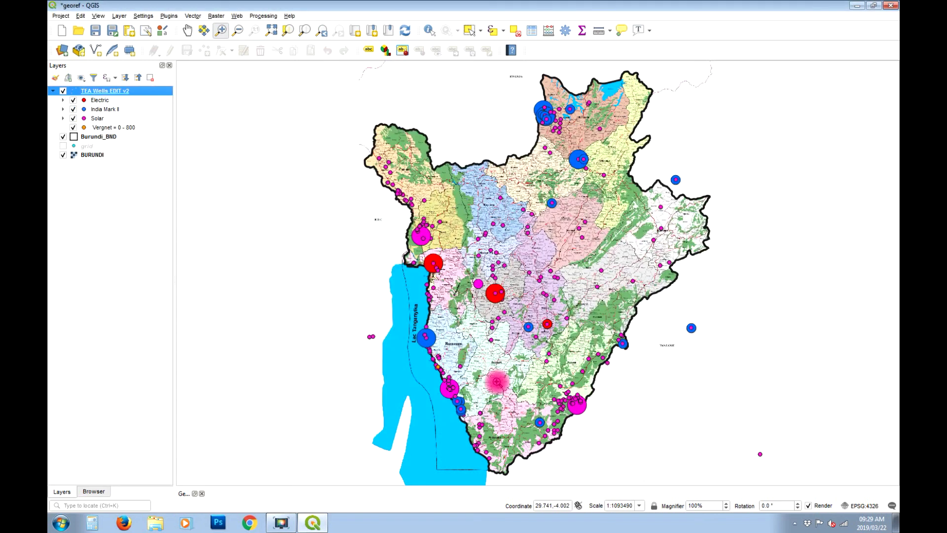